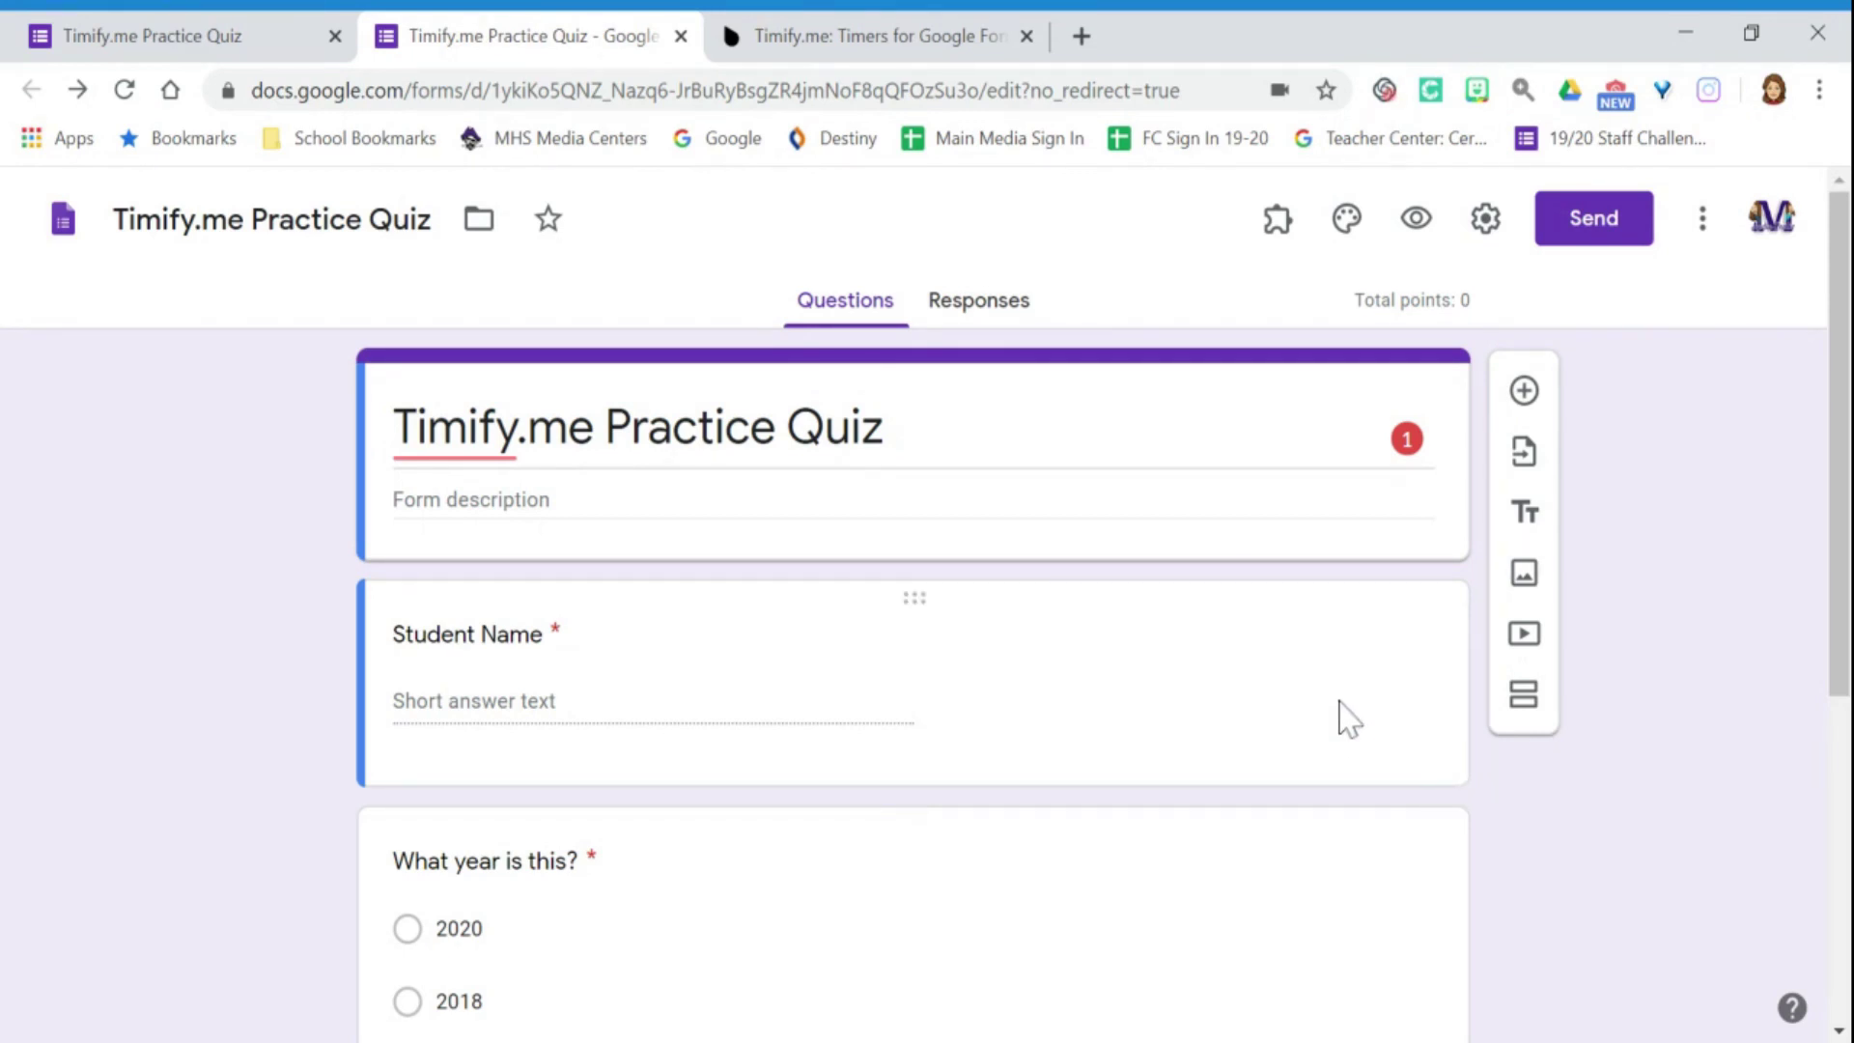
Grant the Timify.me add-on permission to run in this form via its Configure option.
scroll(1341, 717, "down", 4)
scroll(1342, 716, "down", 2)
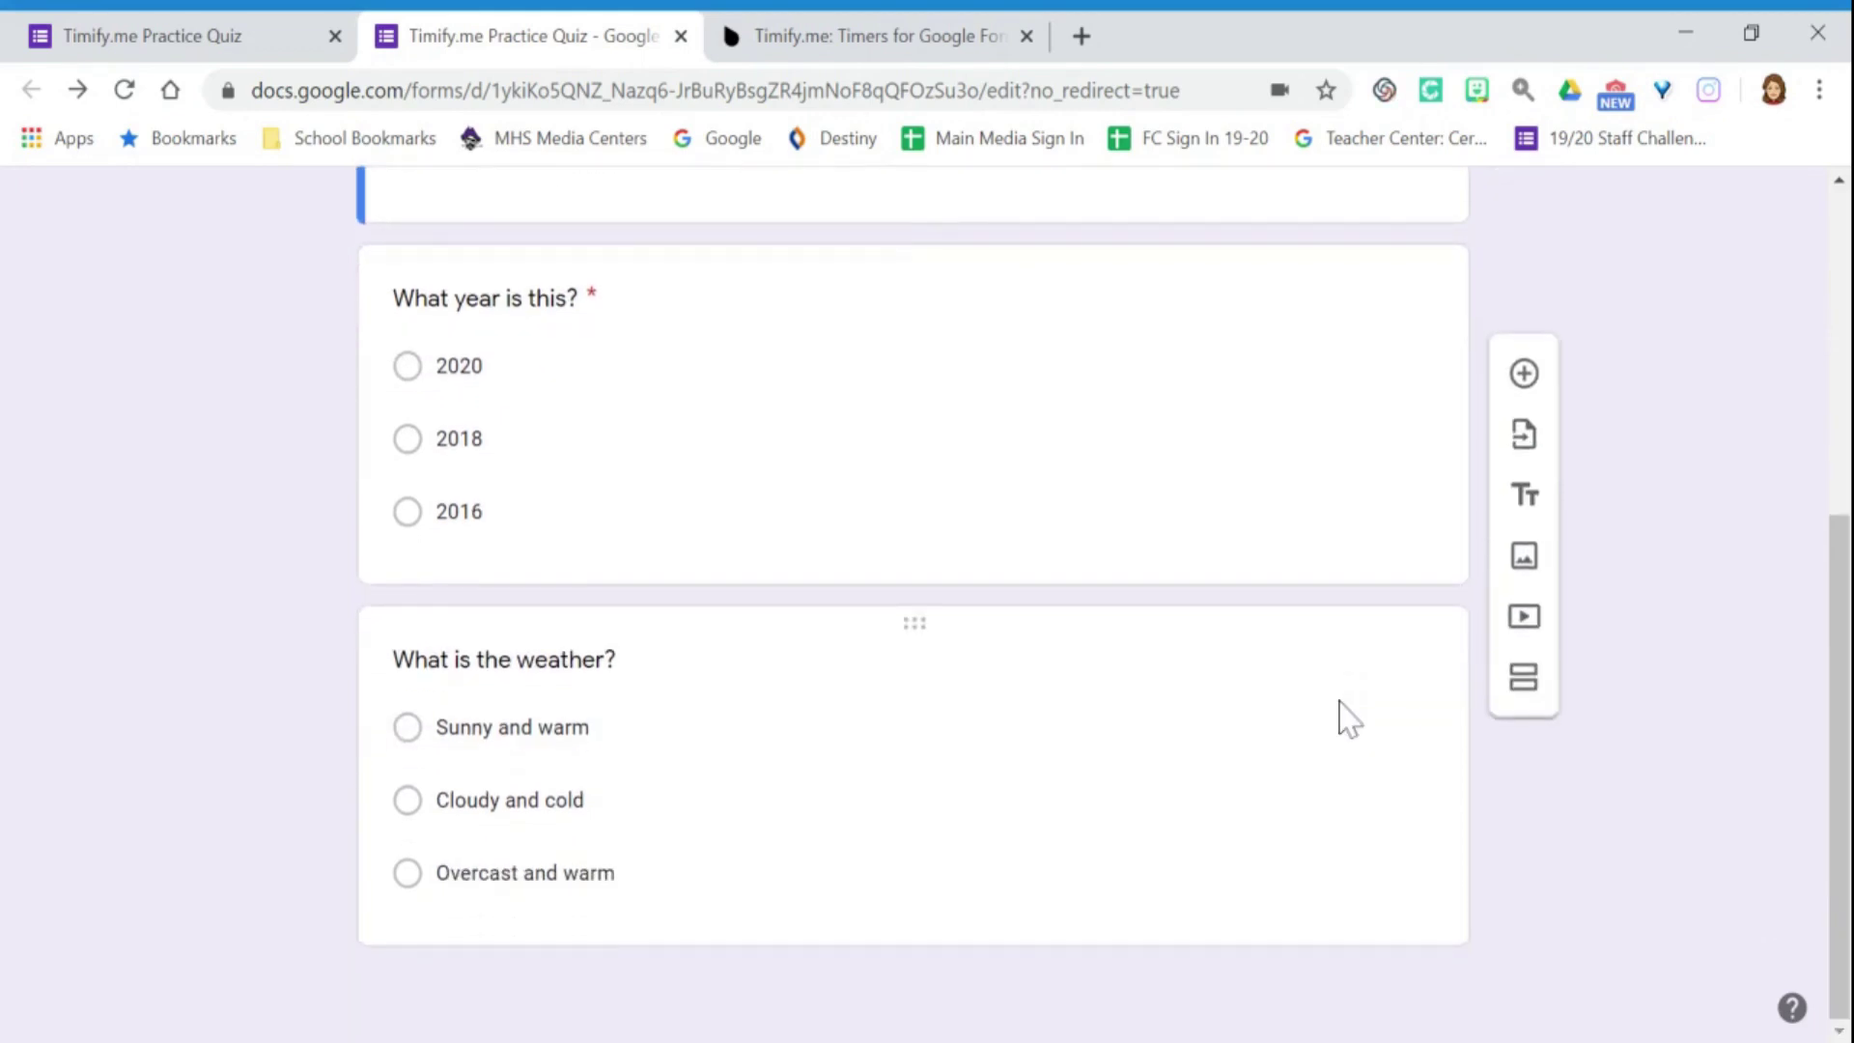
scroll(1337, 716, "up", 6)
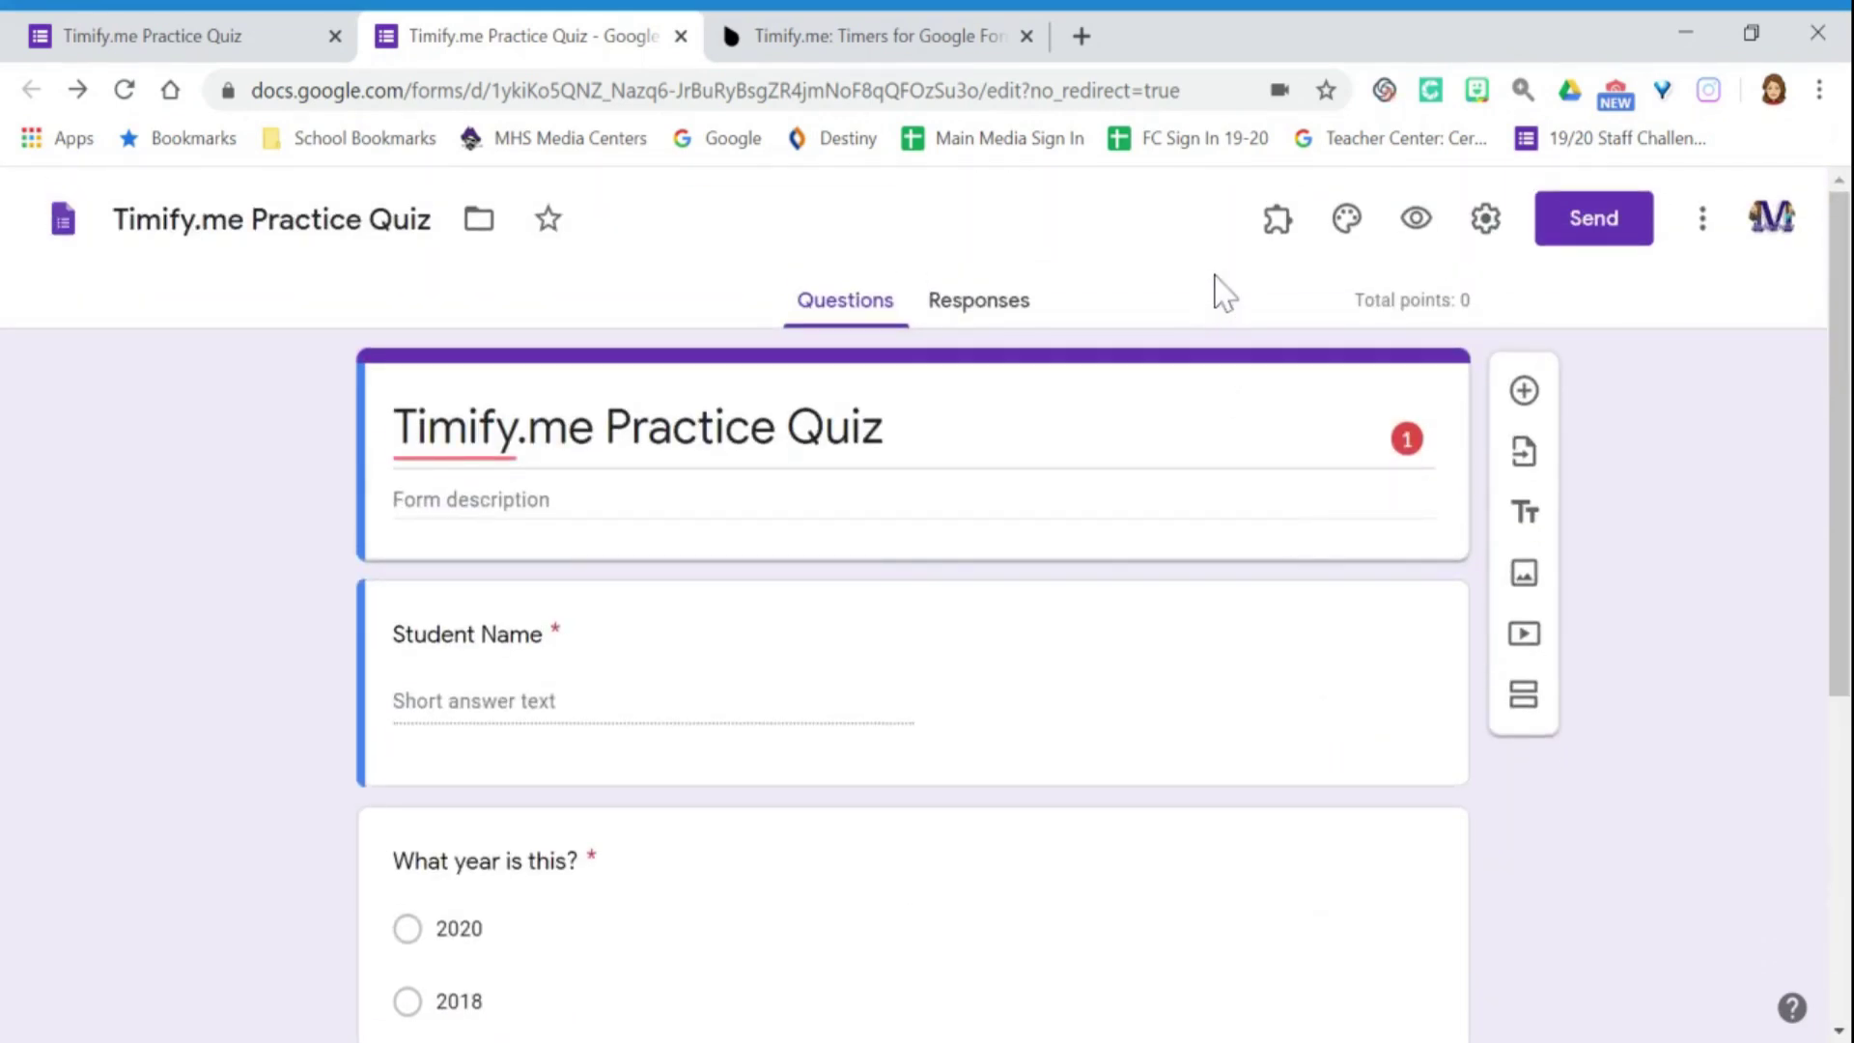
left_click(1279, 224)
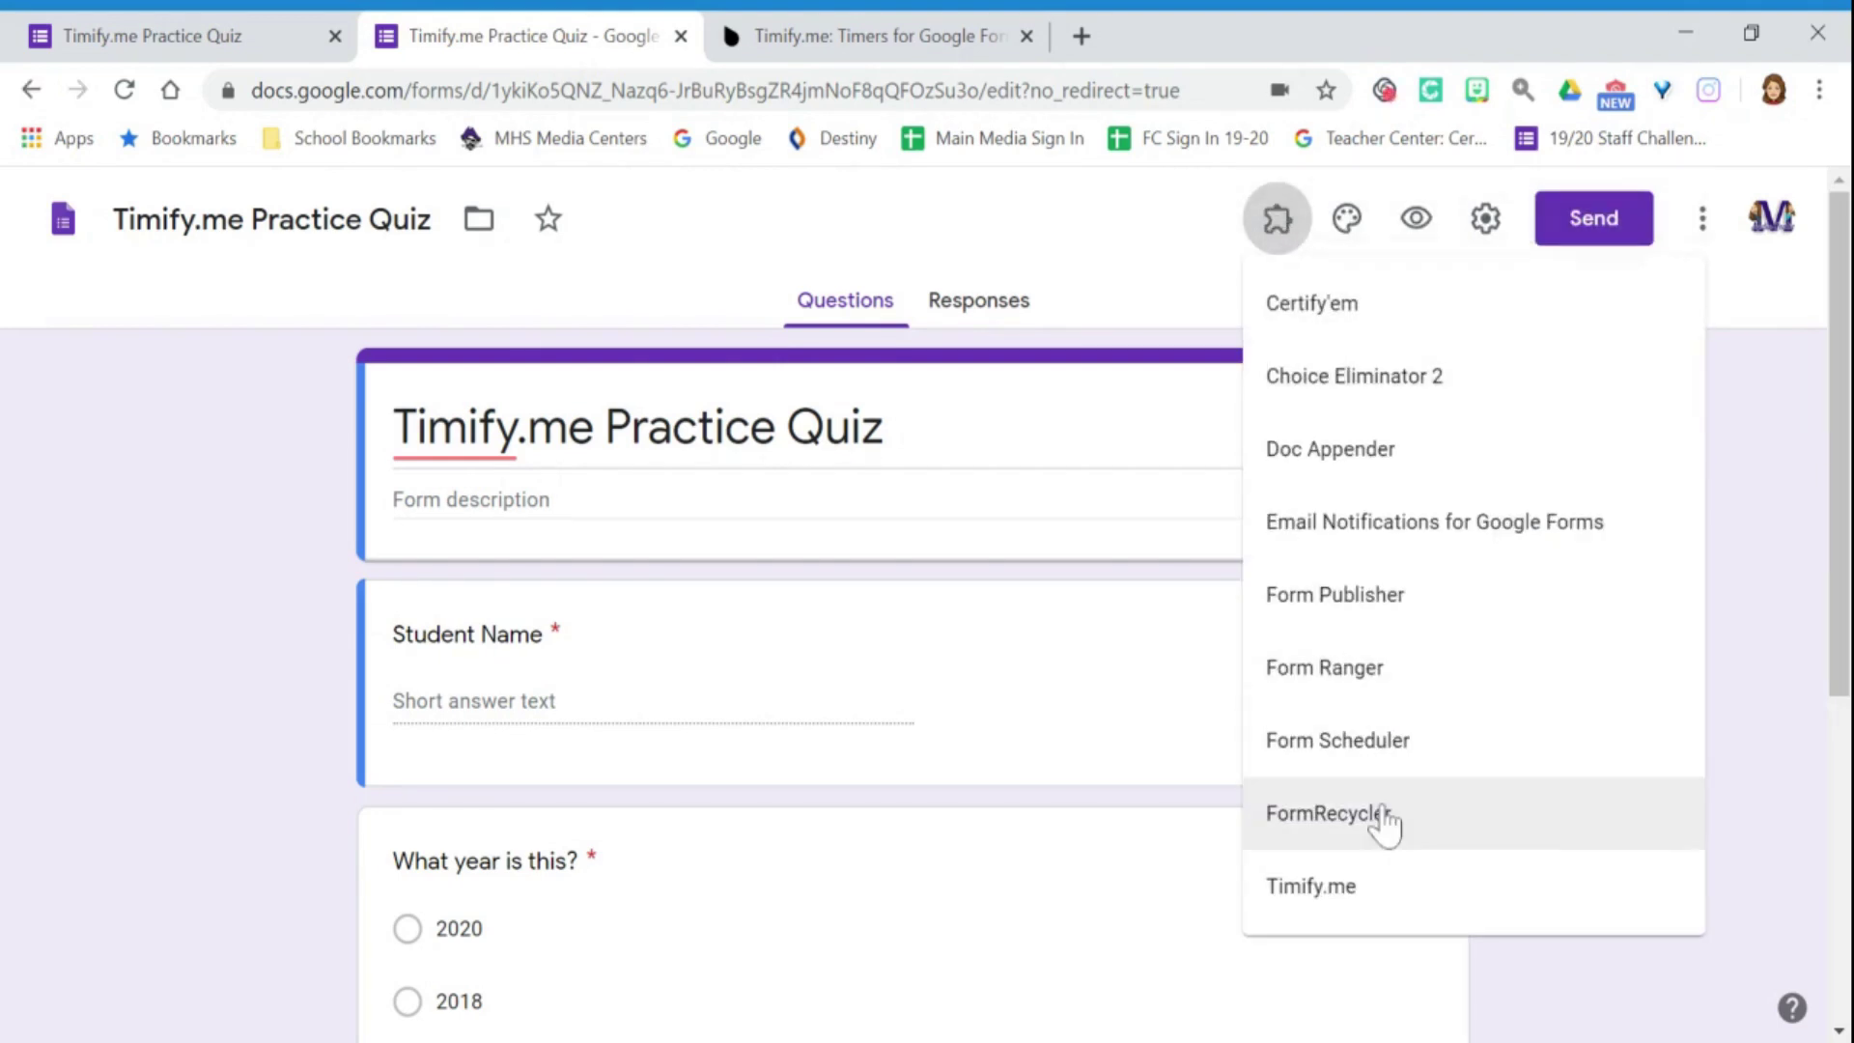
left_click(1345, 893)
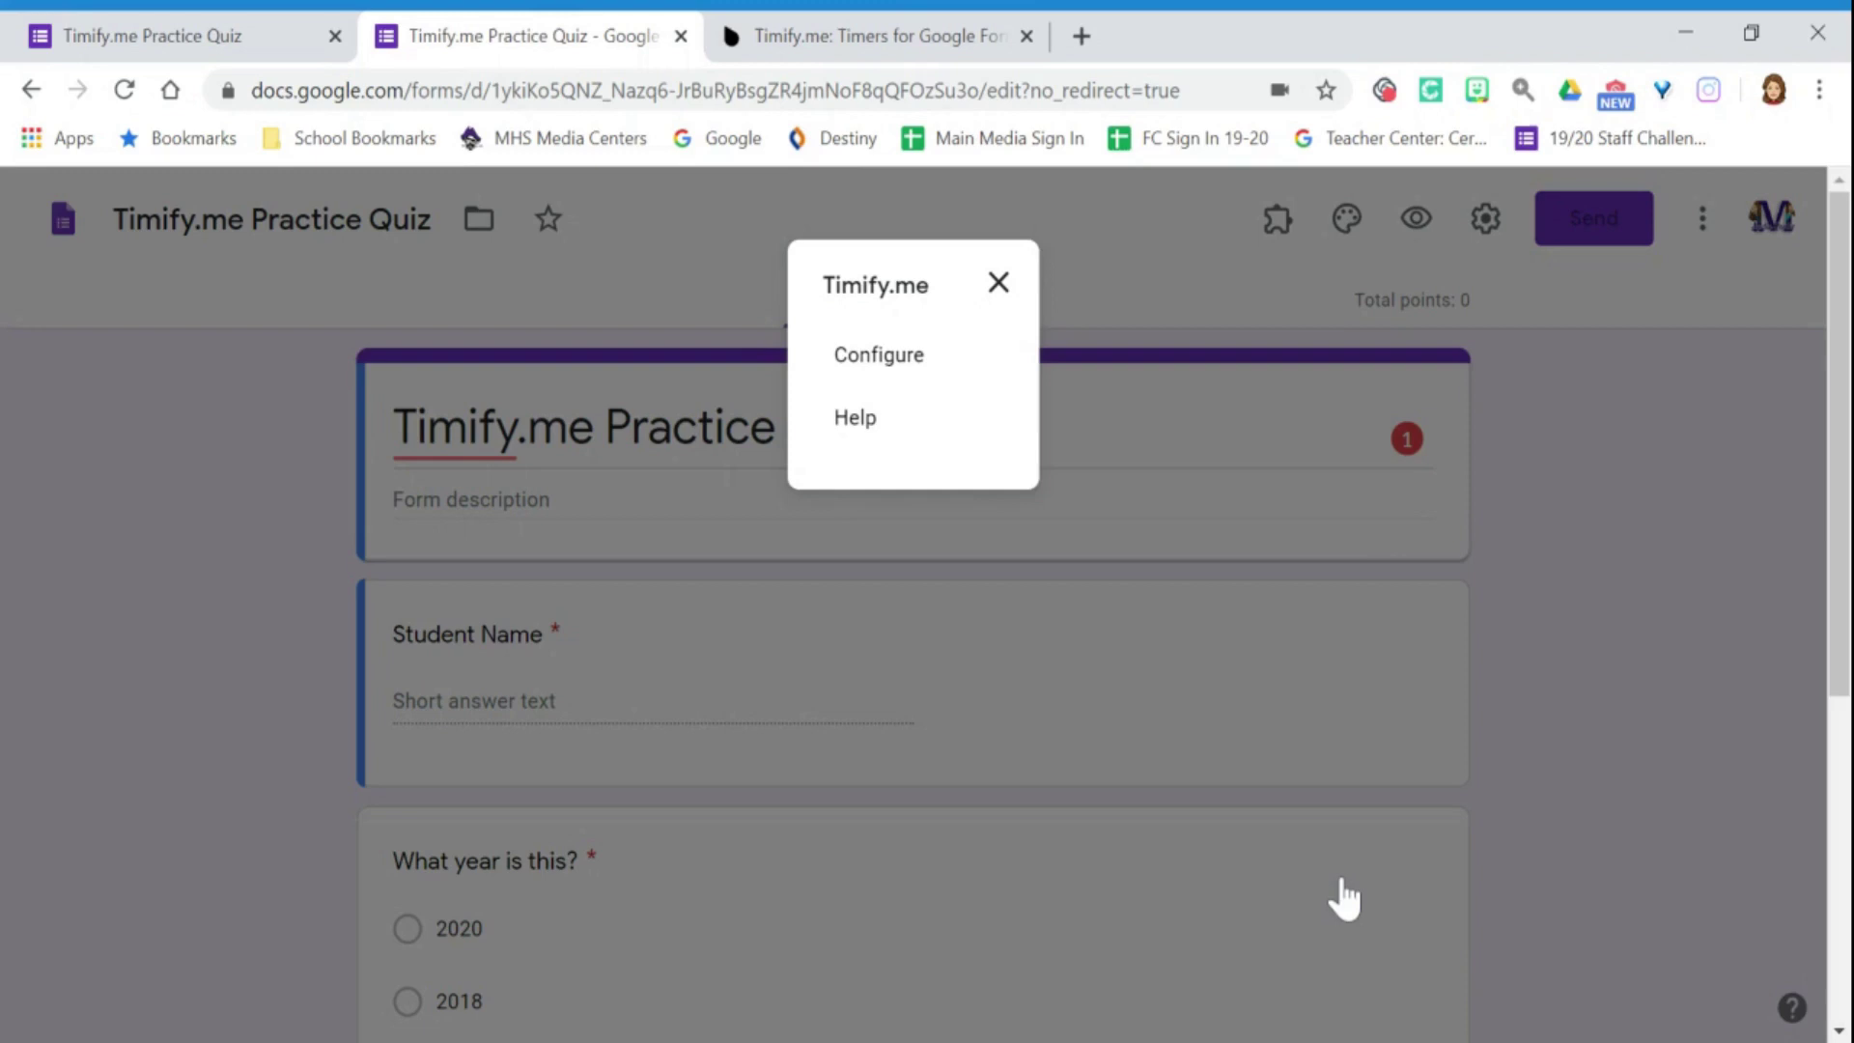
left_click(883, 359)
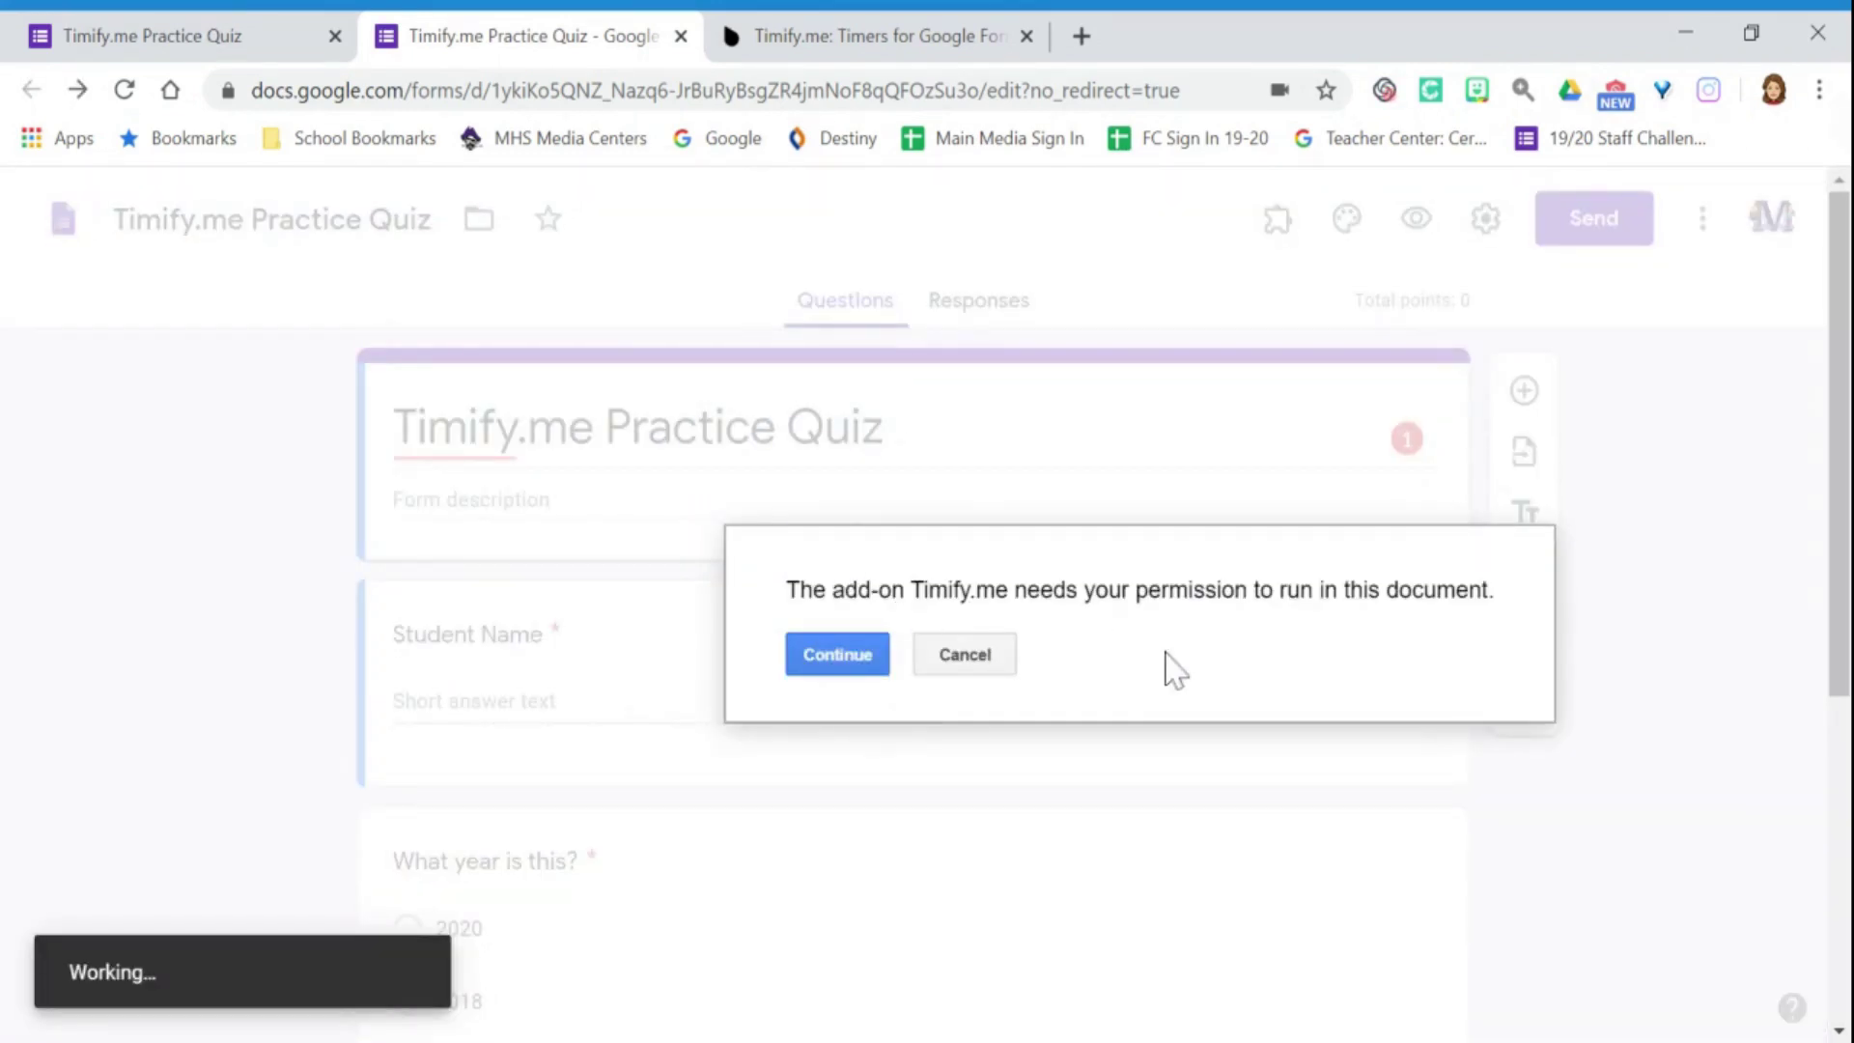
left_click(849, 677)
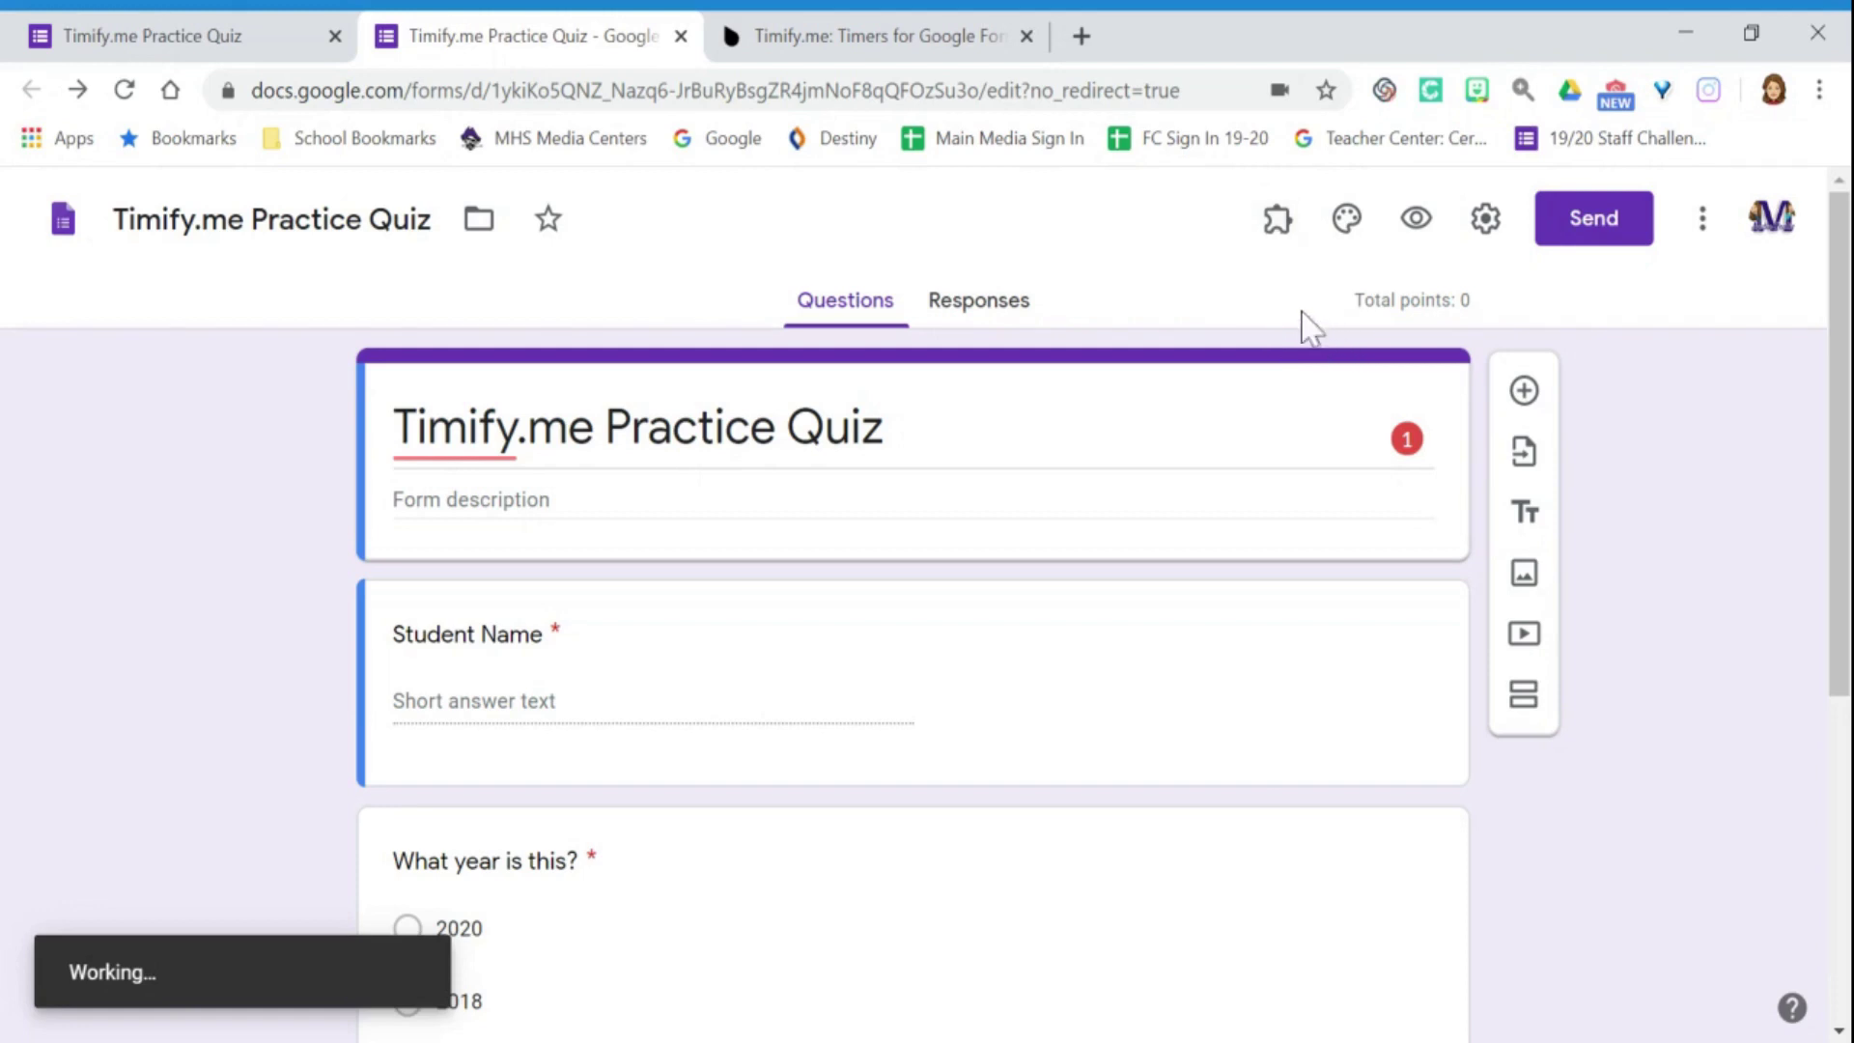
Reopen the Timify.me configuration panel and bring up the timify.me homepage.
left_click(1272, 232)
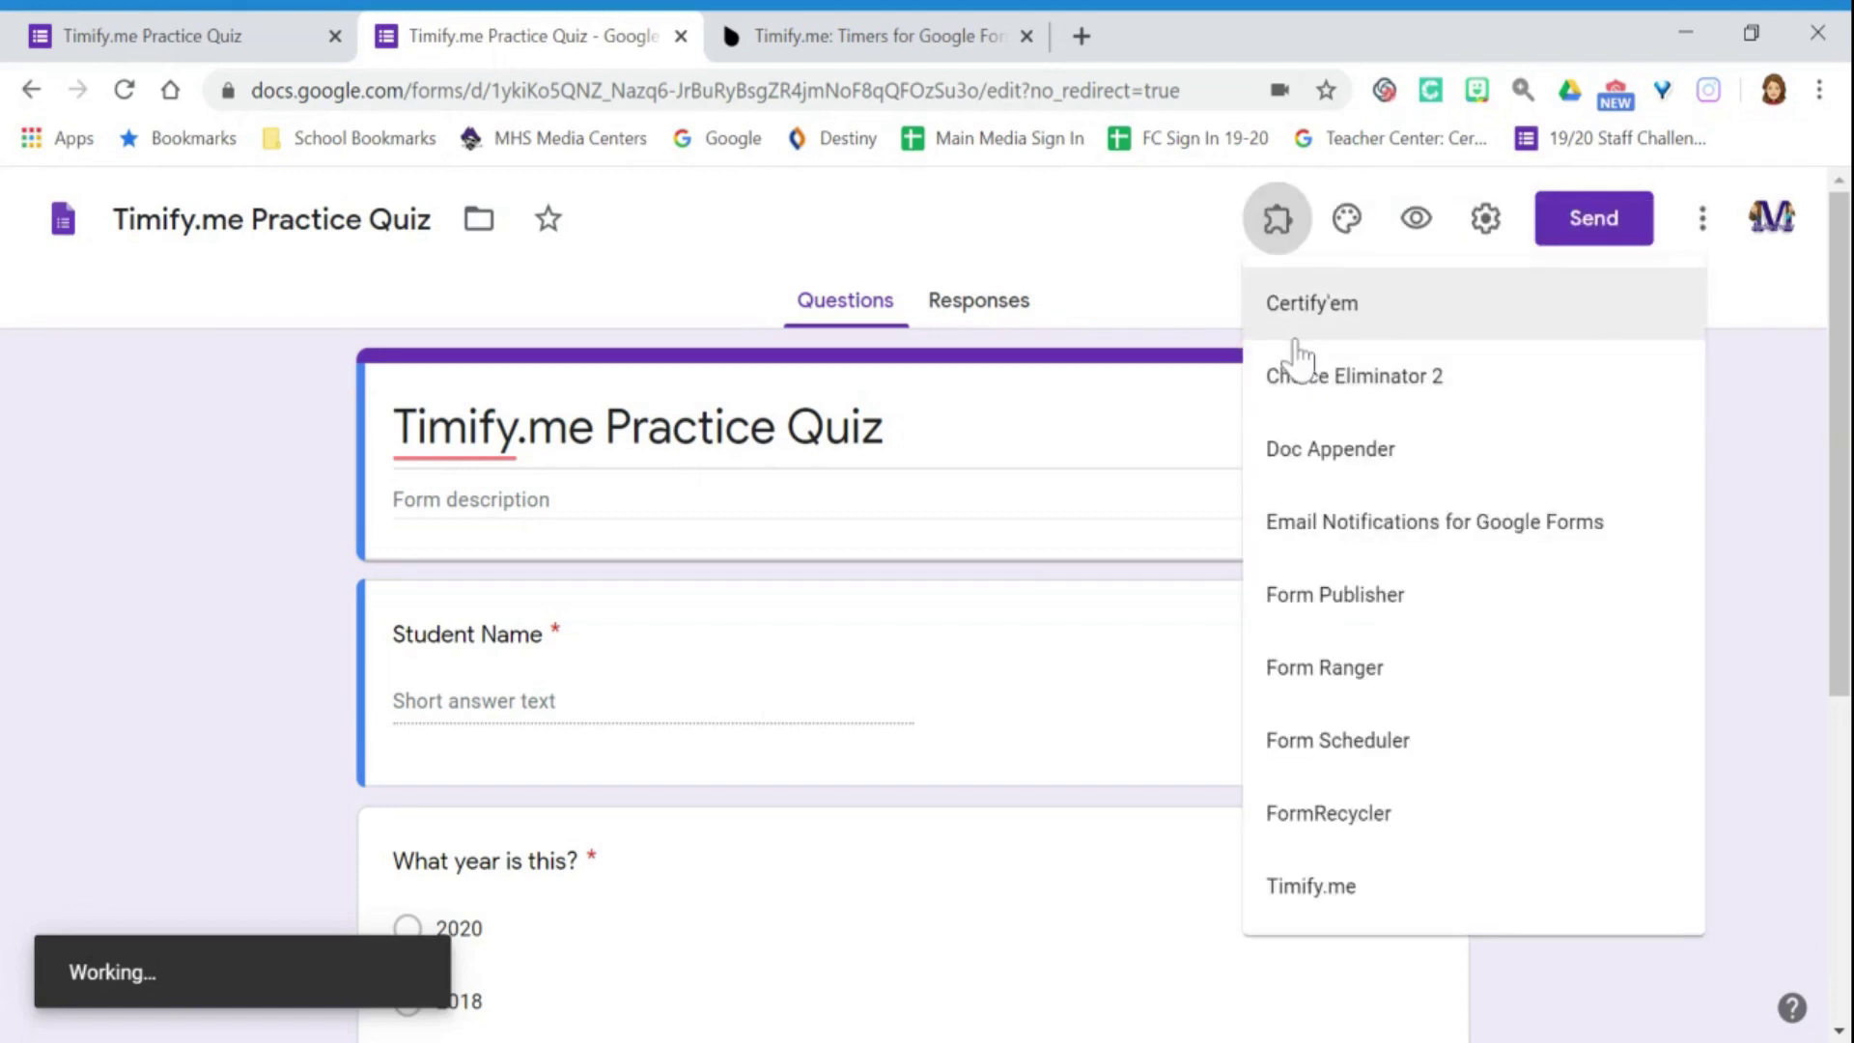
left_click(1332, 903)
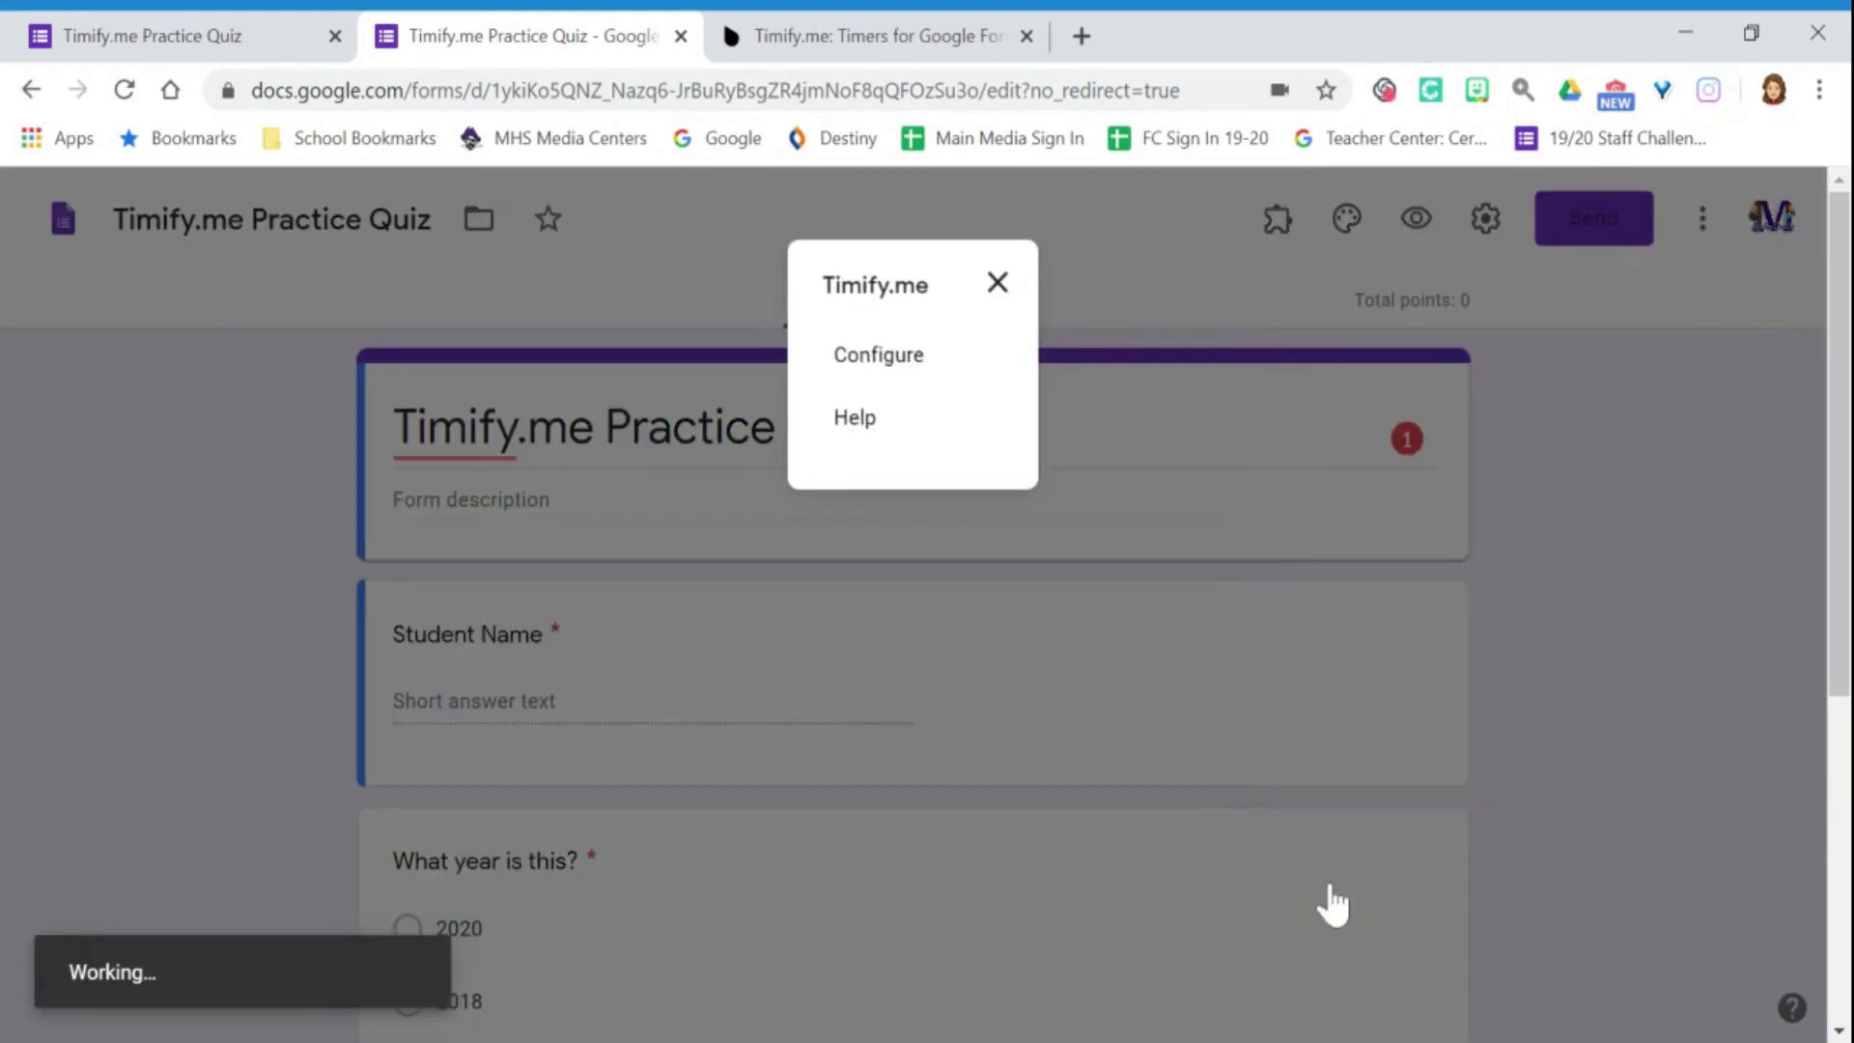
left_click(898, 374)
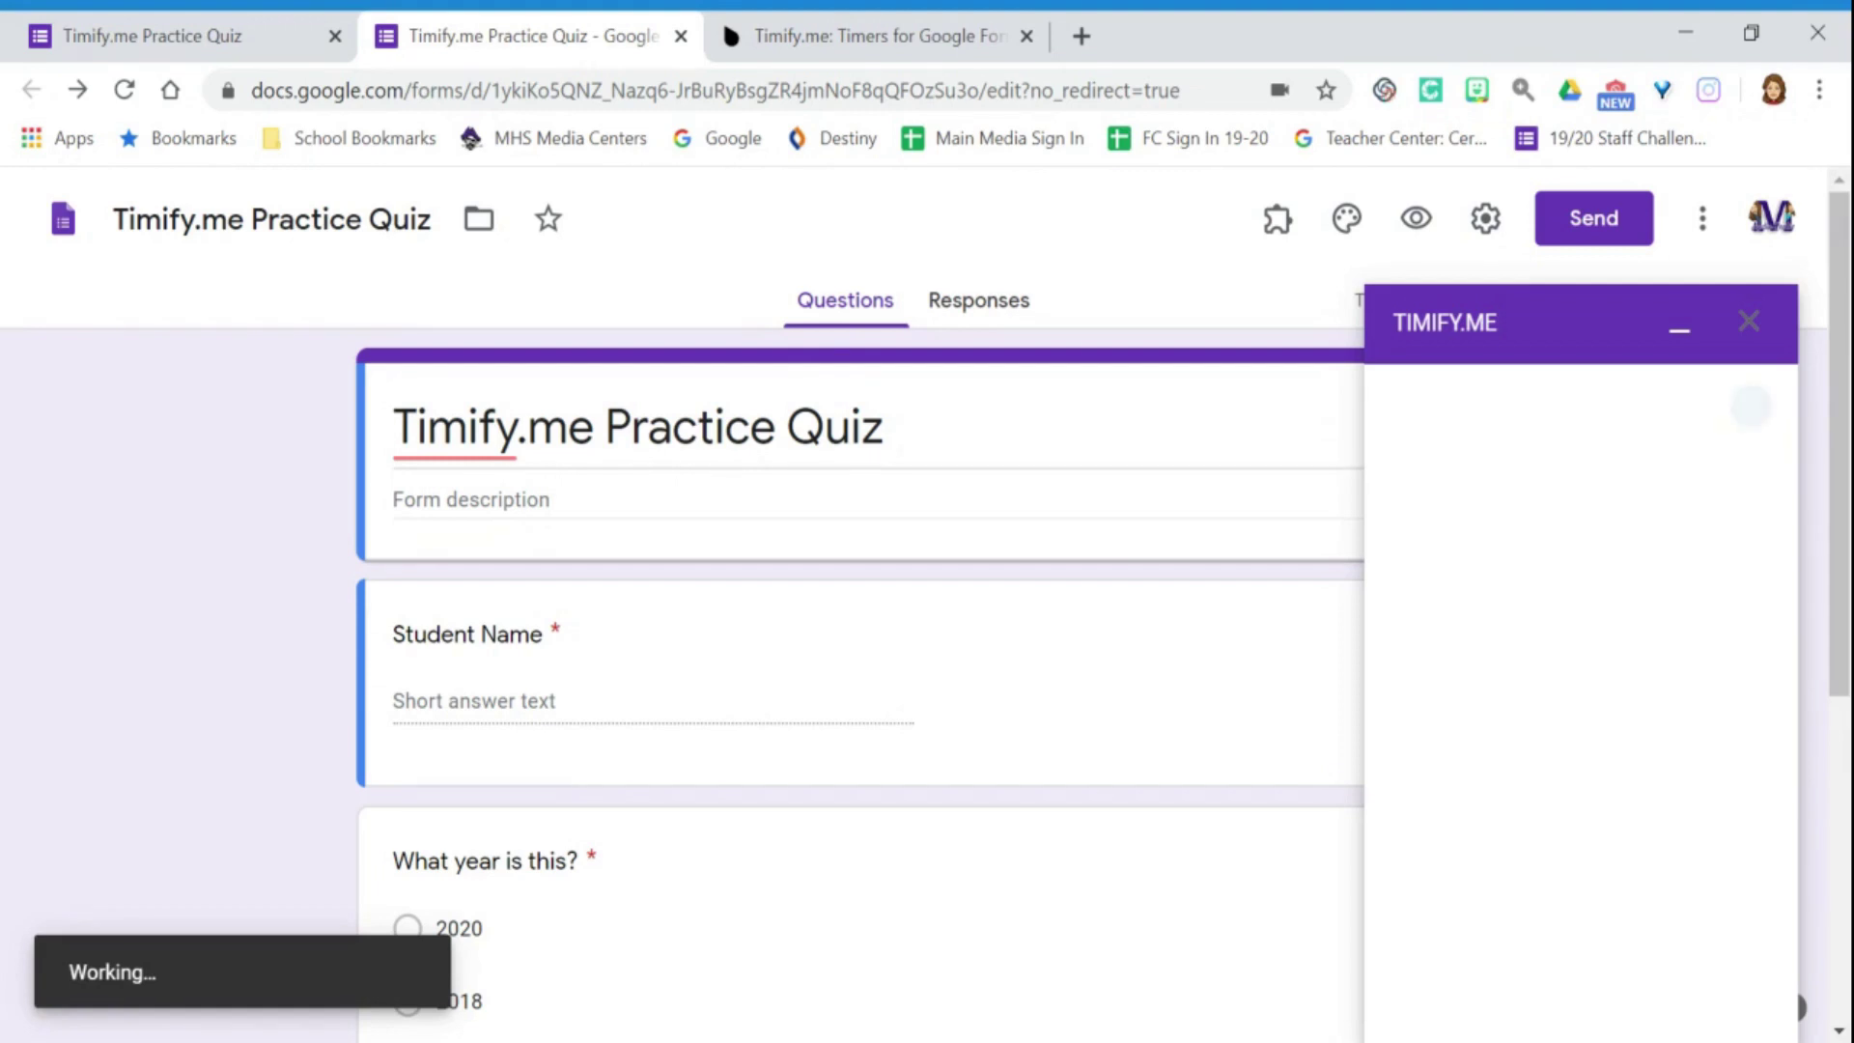
left_click(1523, 543)
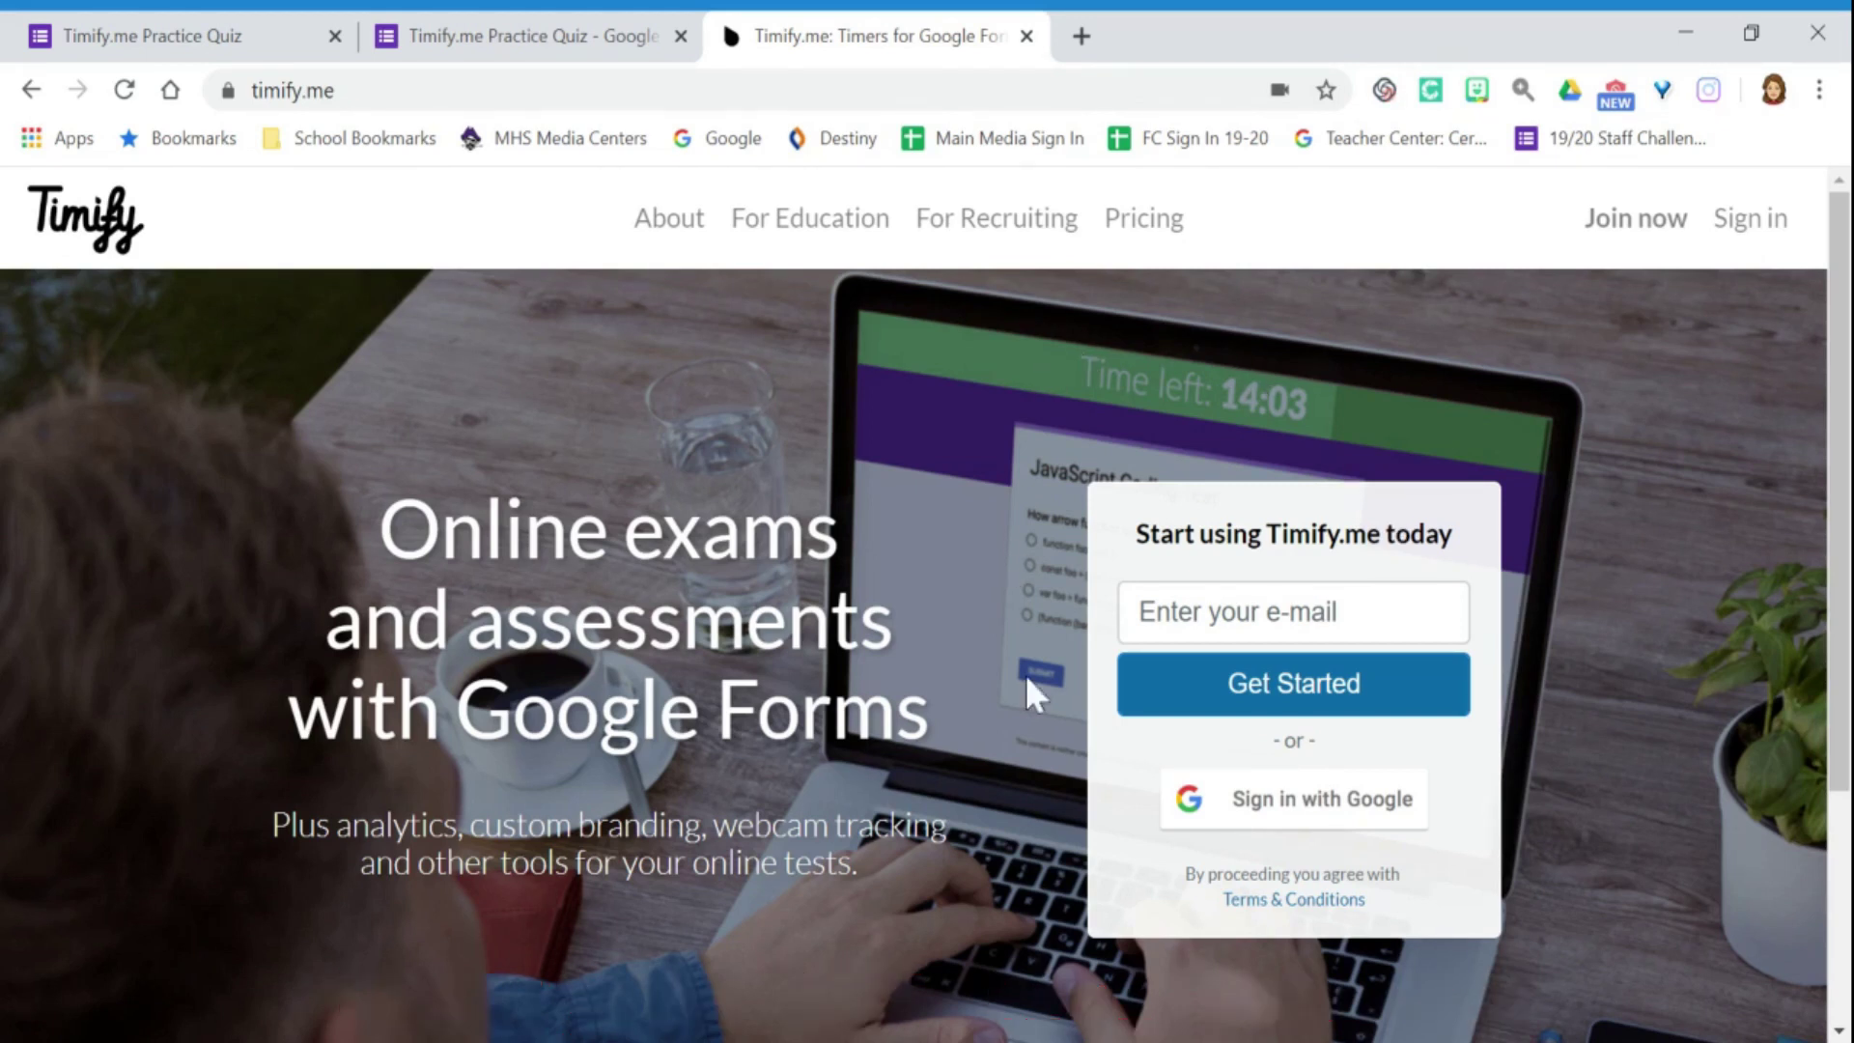
Sign in to Timify.me with the school Google account and fill in the first and last name.
left_click(1316, 814)
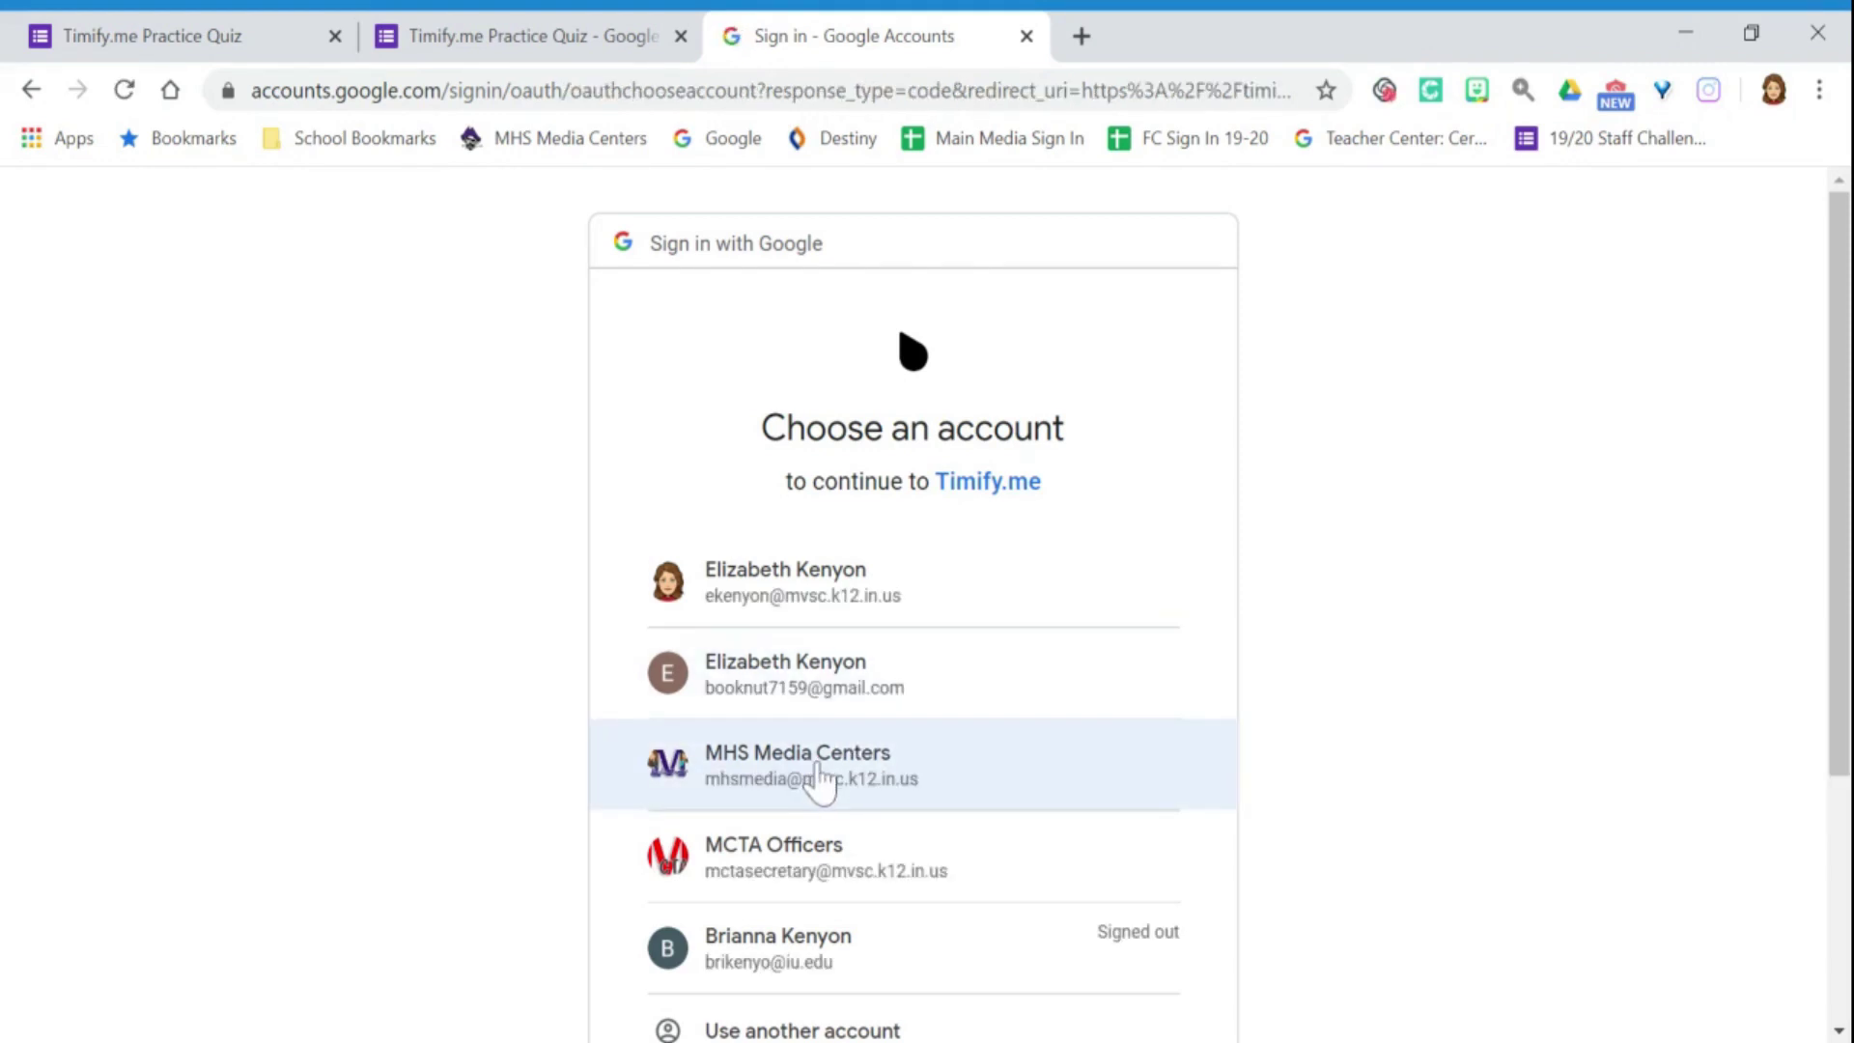
left_click(817, 772)
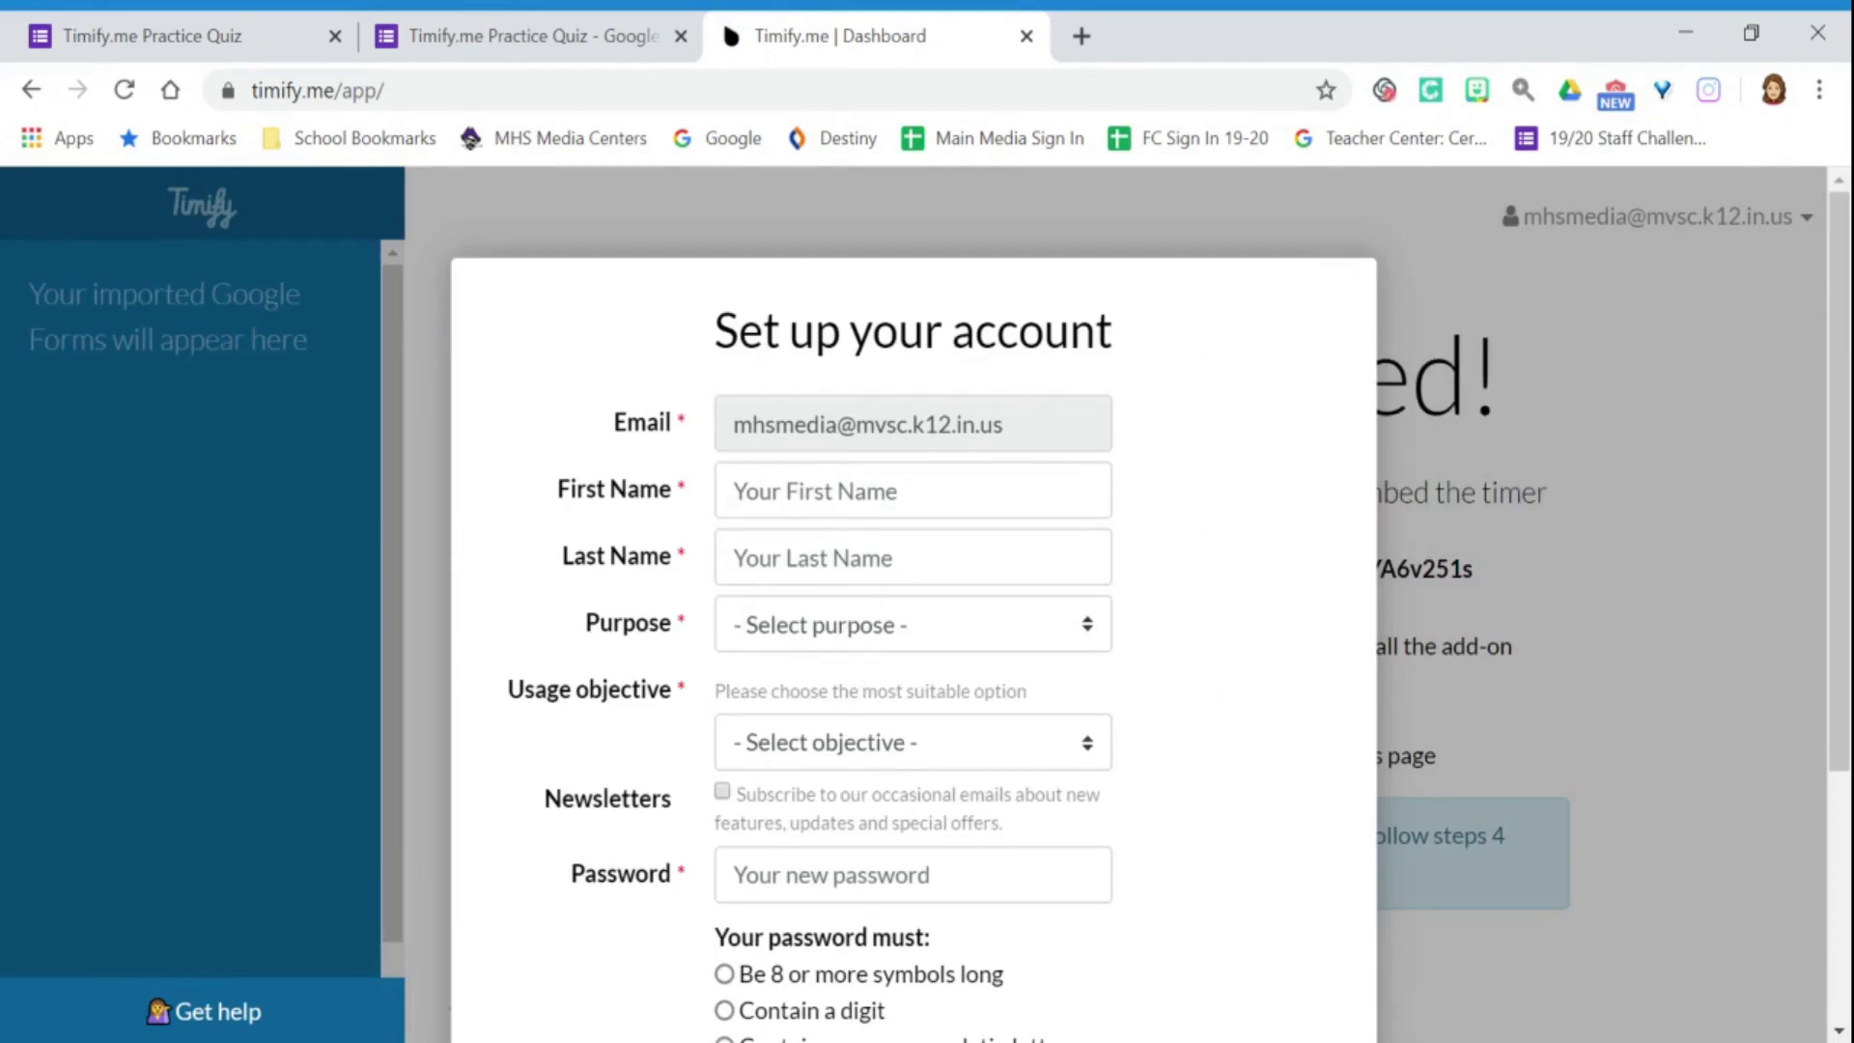
left_click(734, 490)
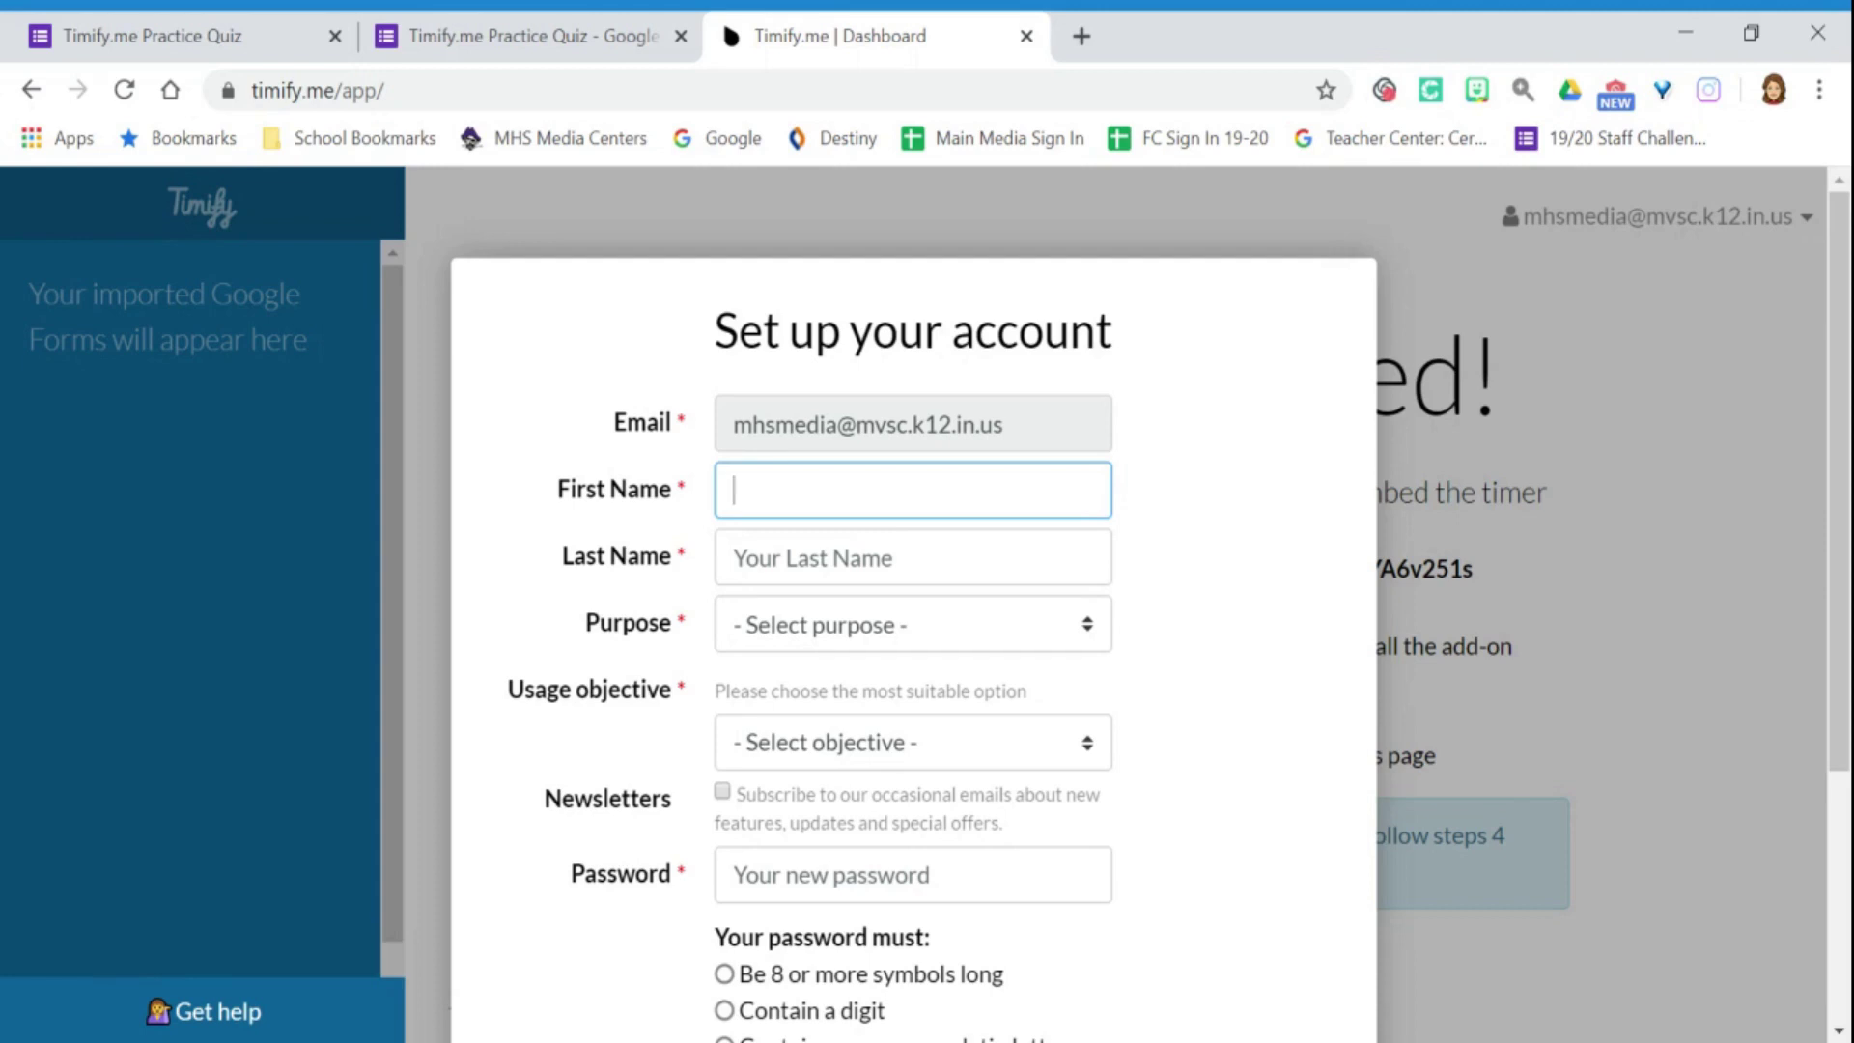
type("MHS")
left_click(753, 557)
type("M")
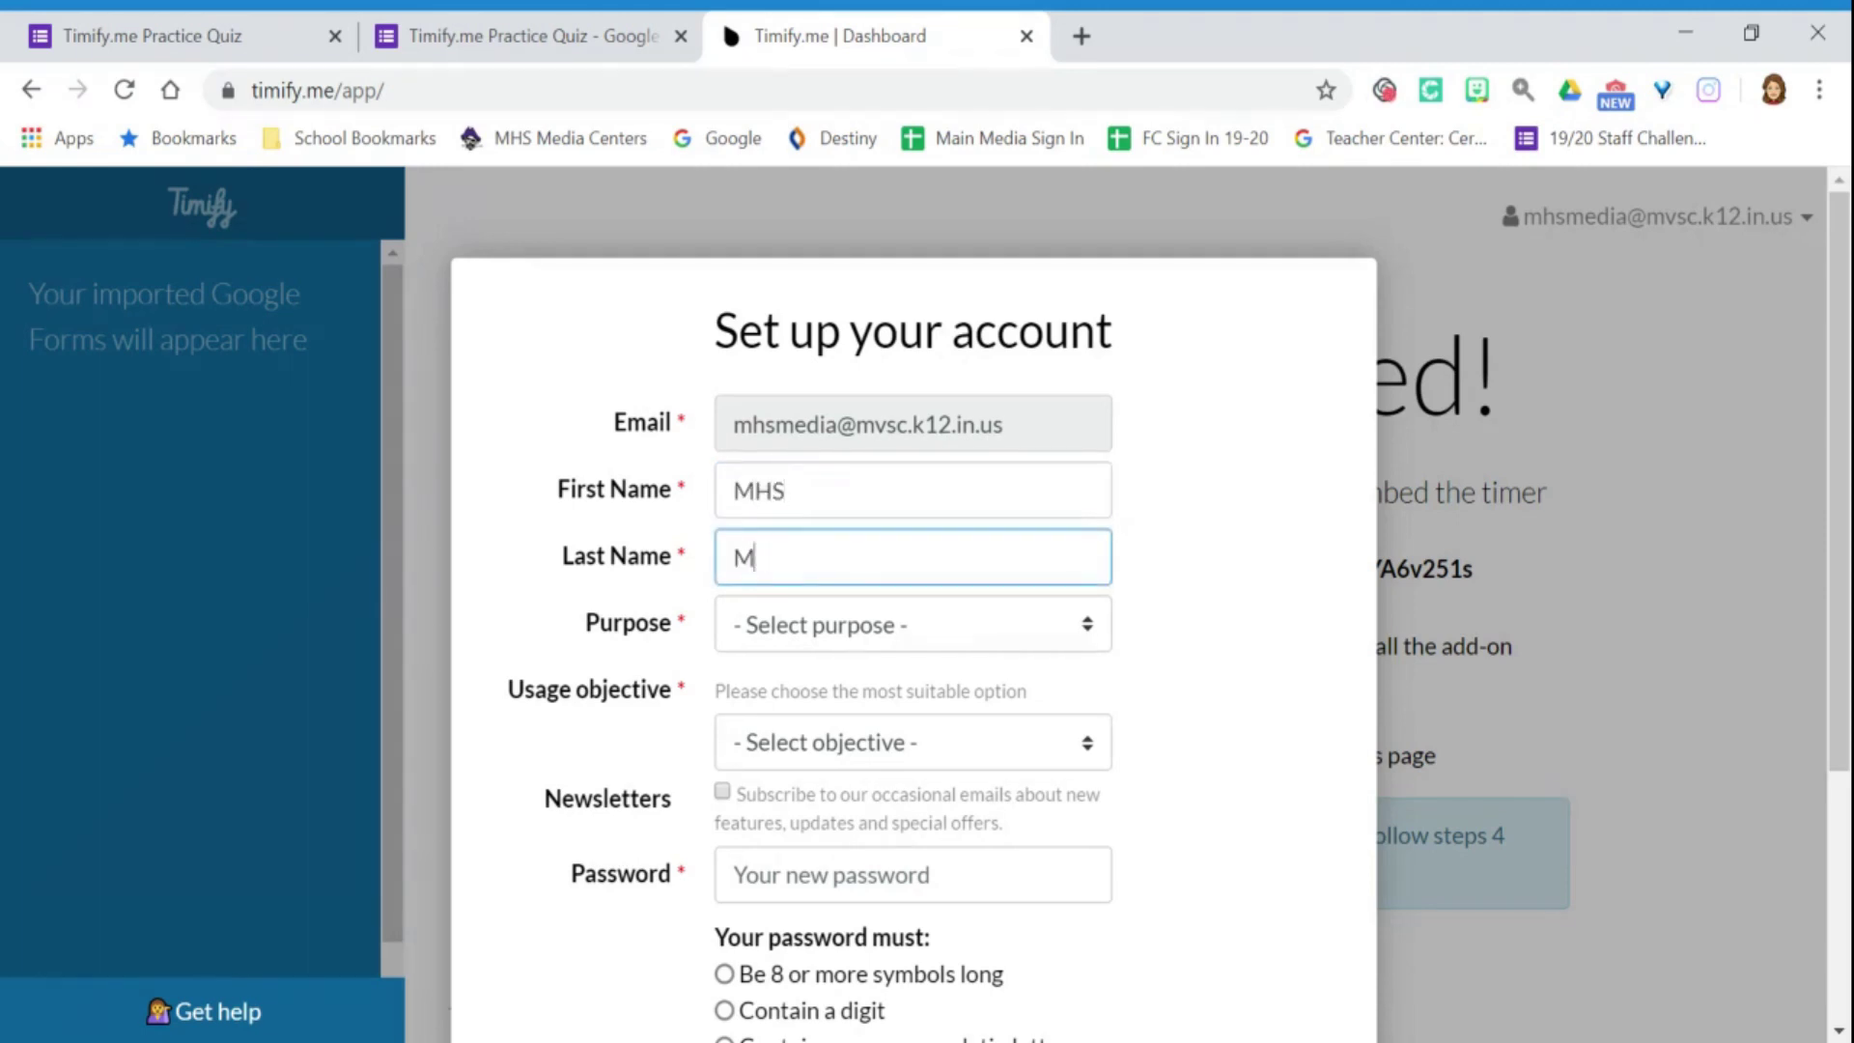
type("edia Centers")
Set purpose to Personal and usage objective to Education, and enter a password meeting all rules.
left_click(848, 648)
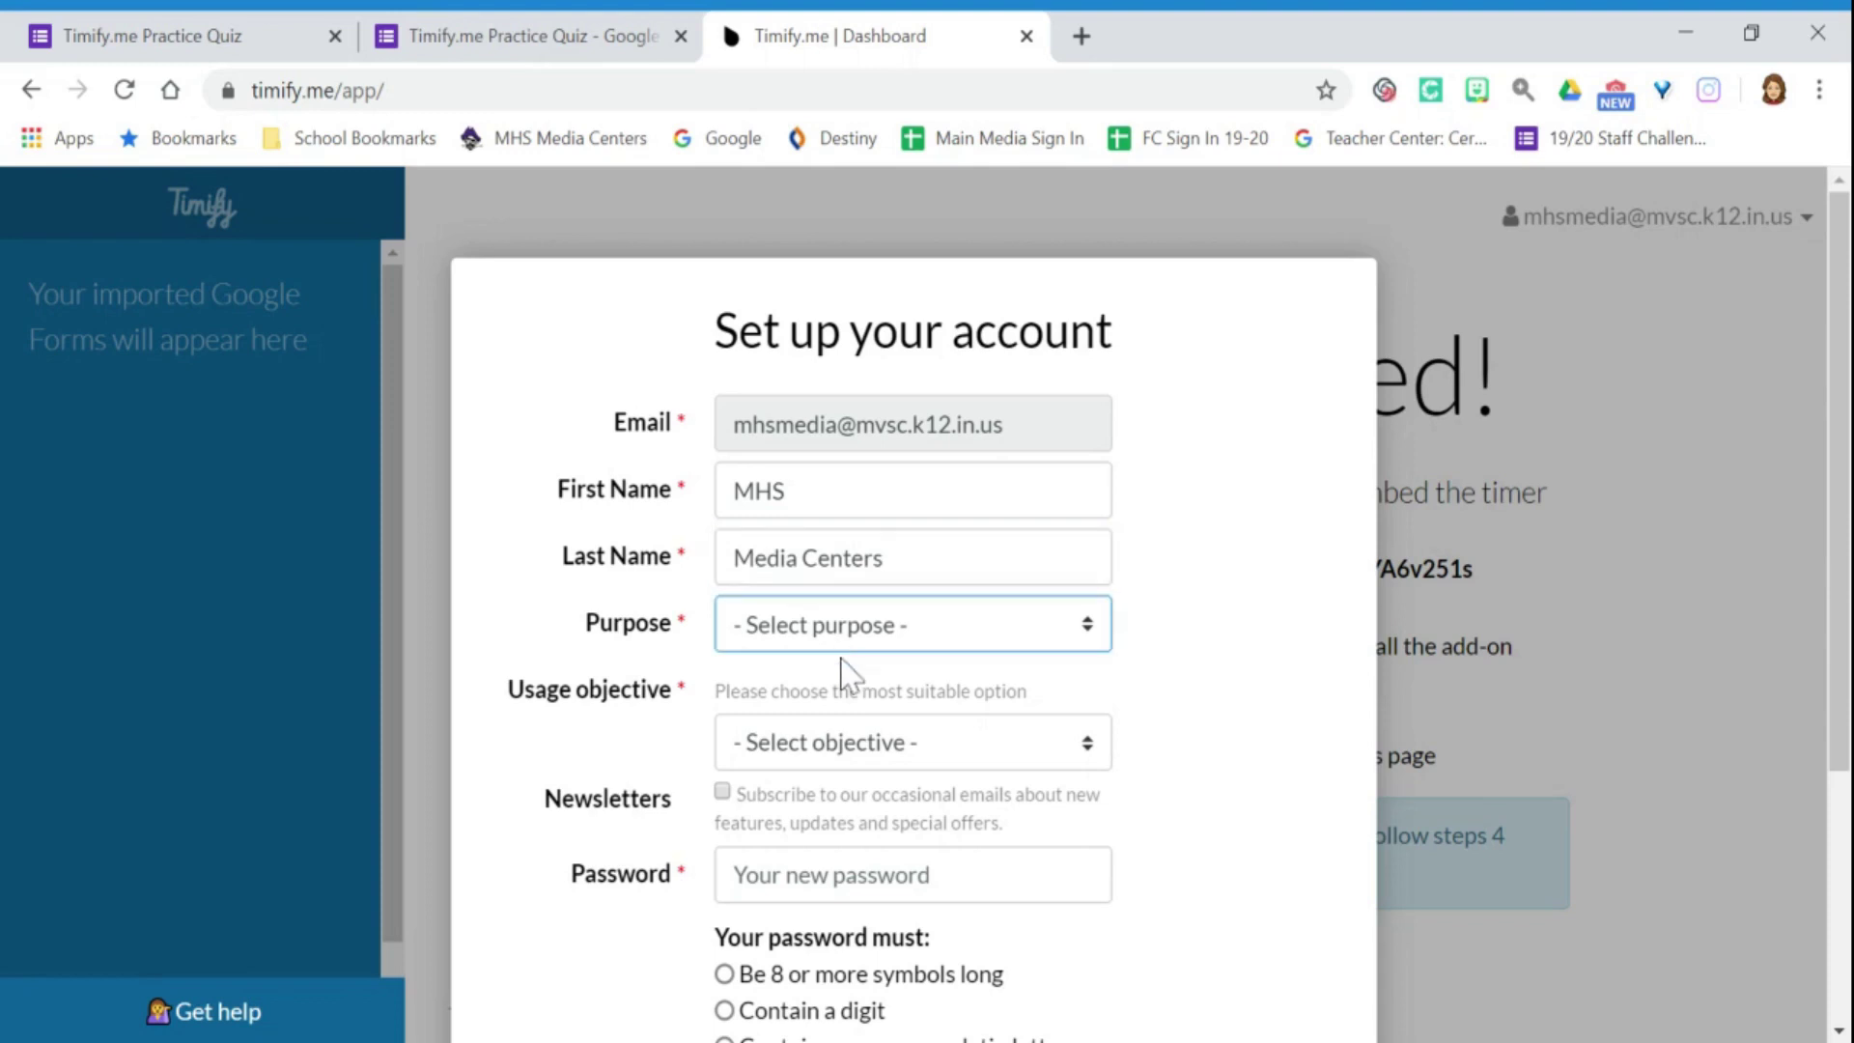
left_click(835, 710)
left_click(821, 763)
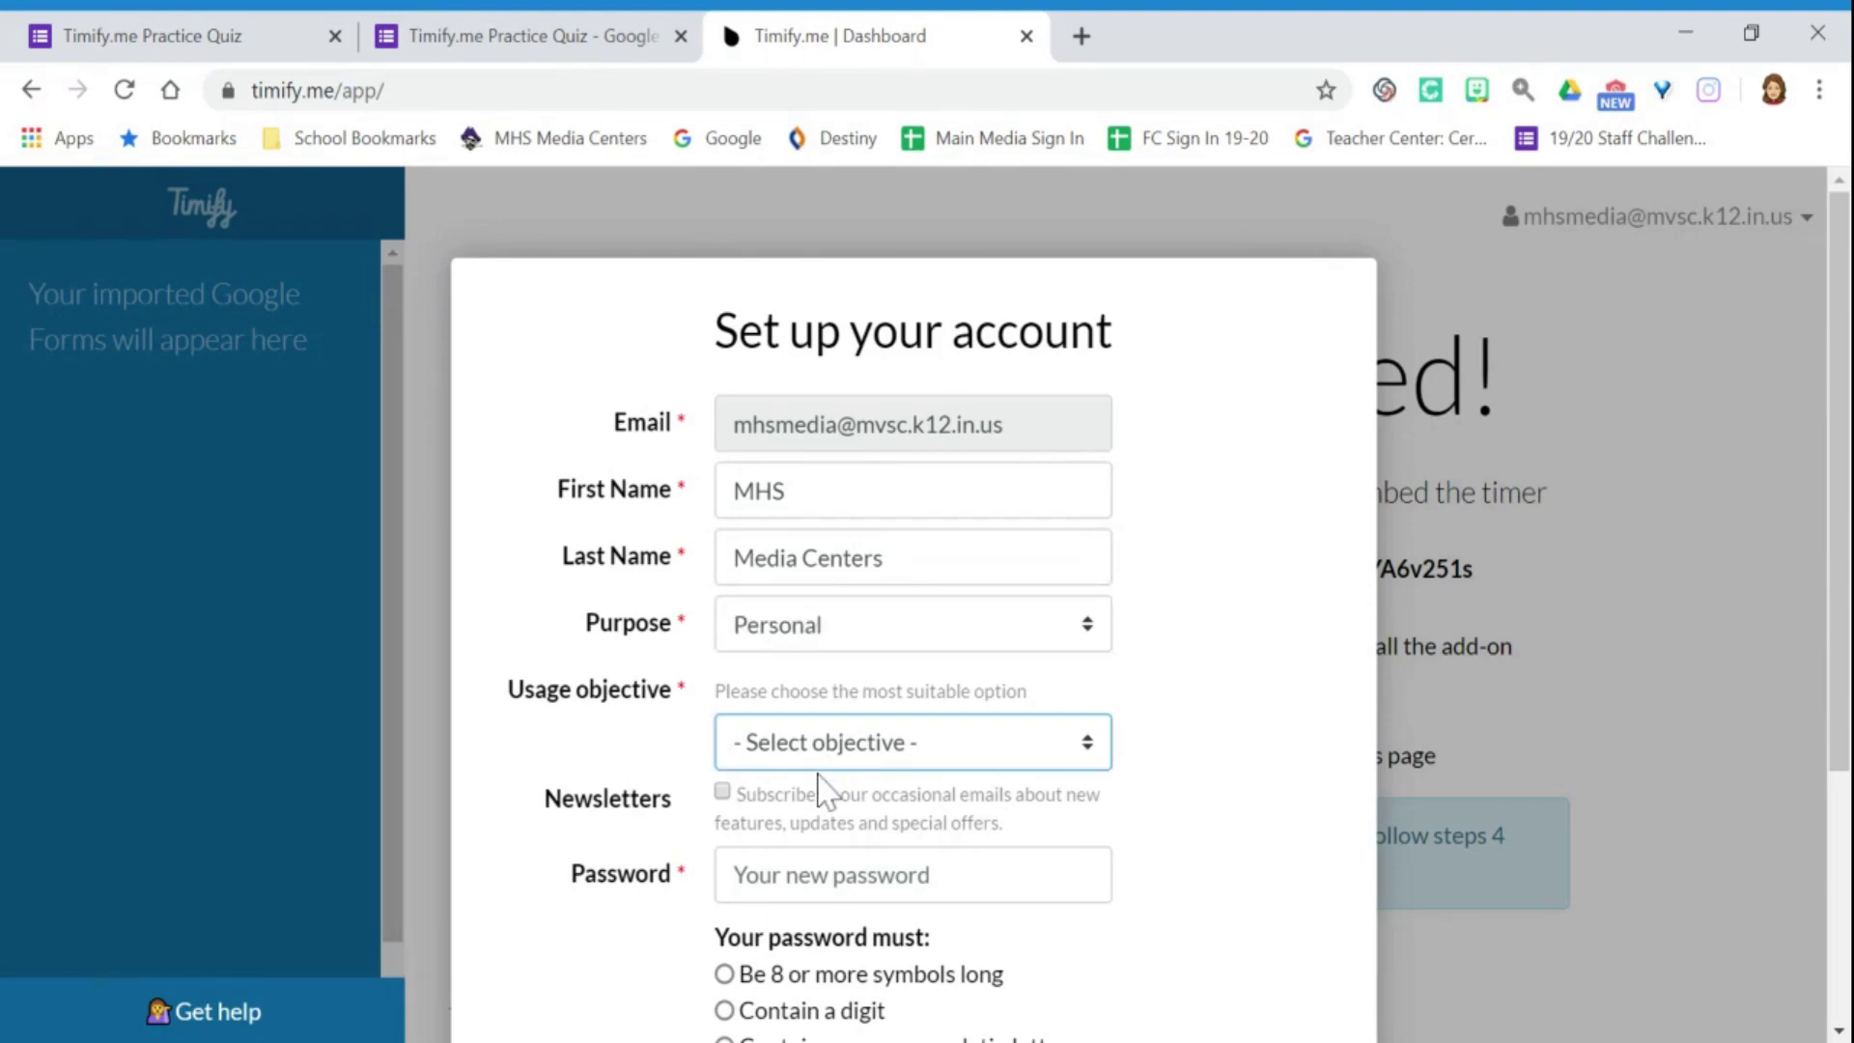
left_click(832, 850)
scroll(1254, 534, "down", 4)
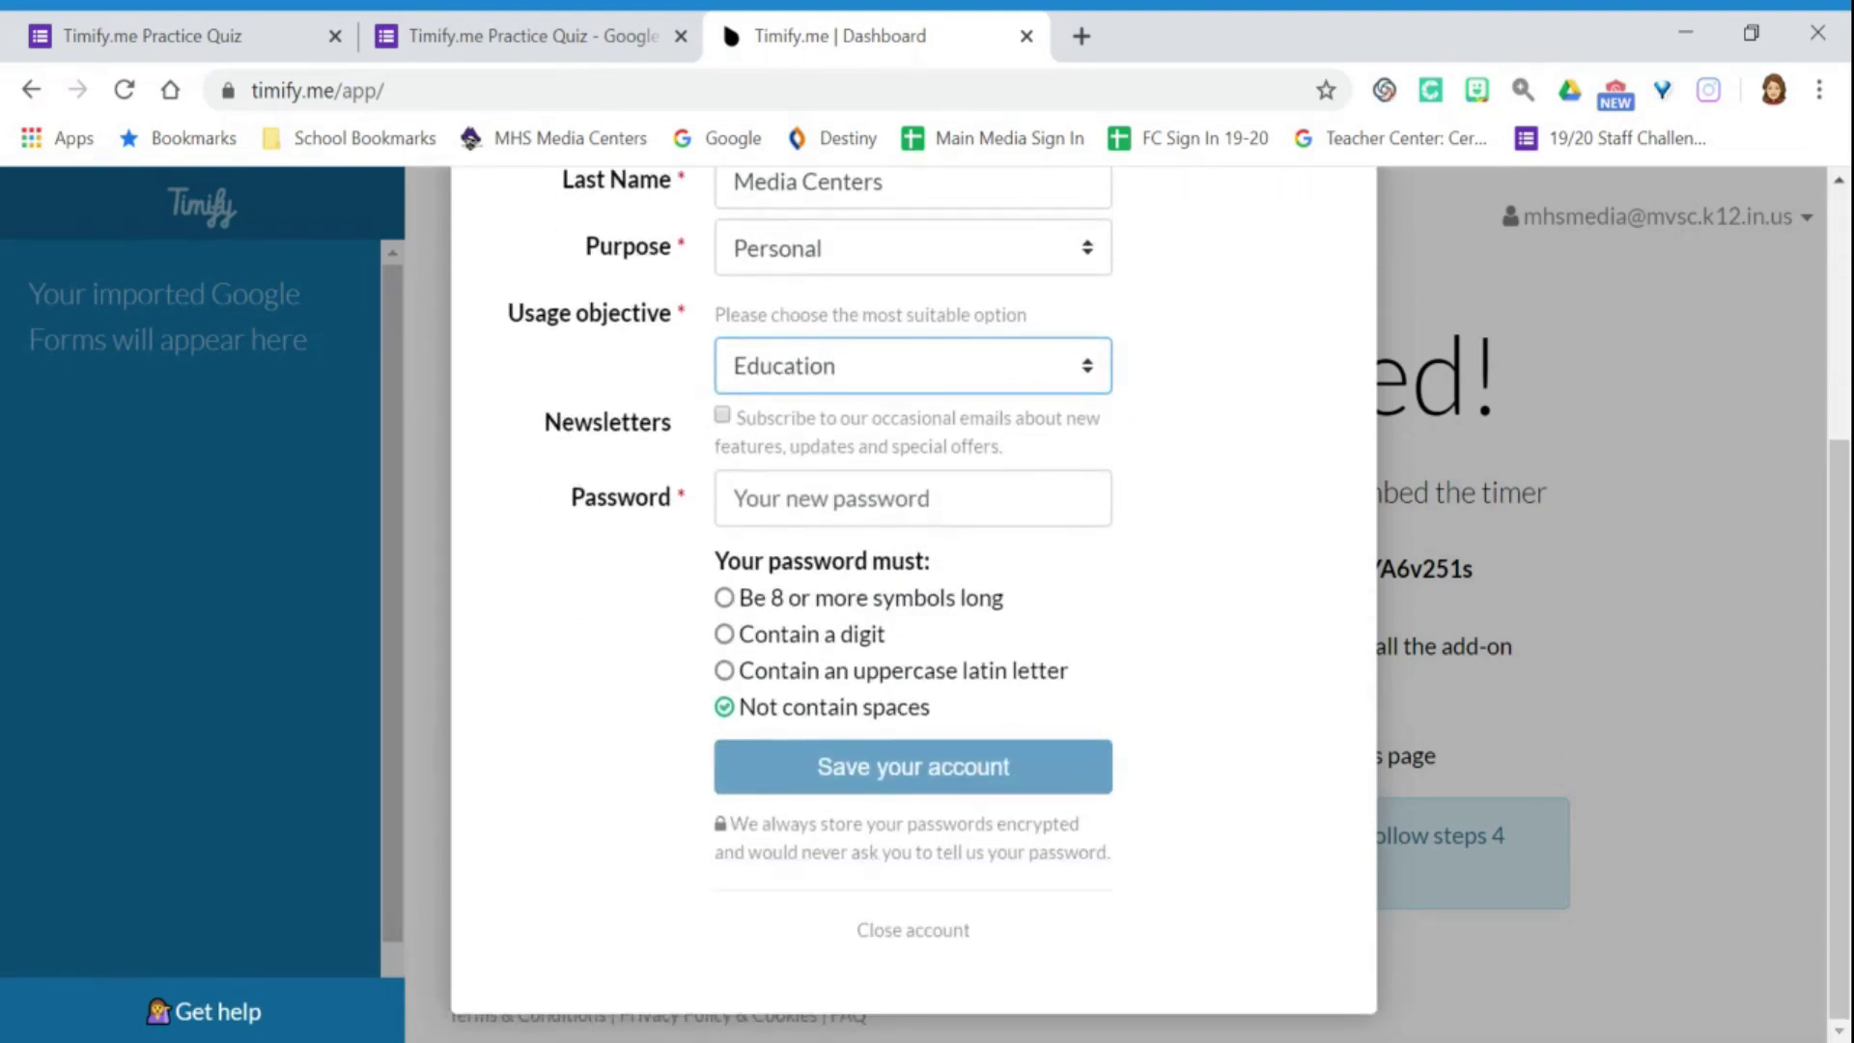
left_click(913, 498)
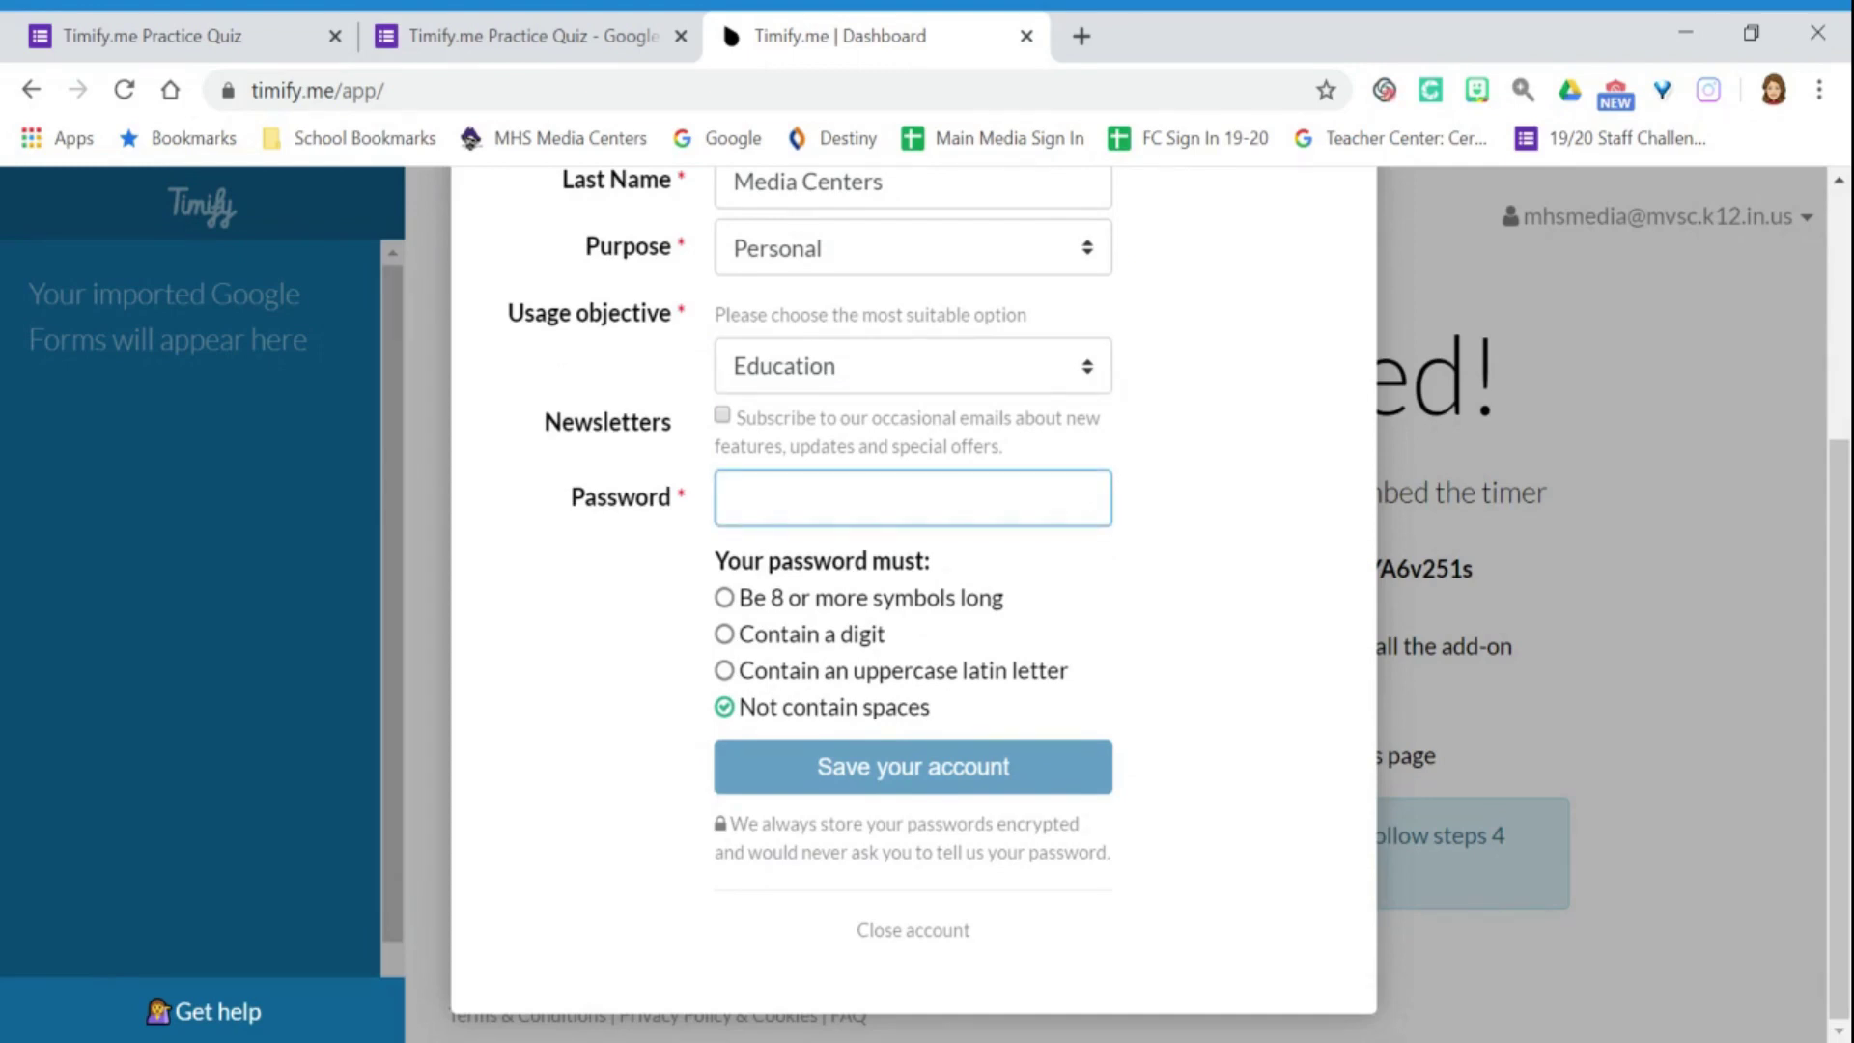
type("**********")
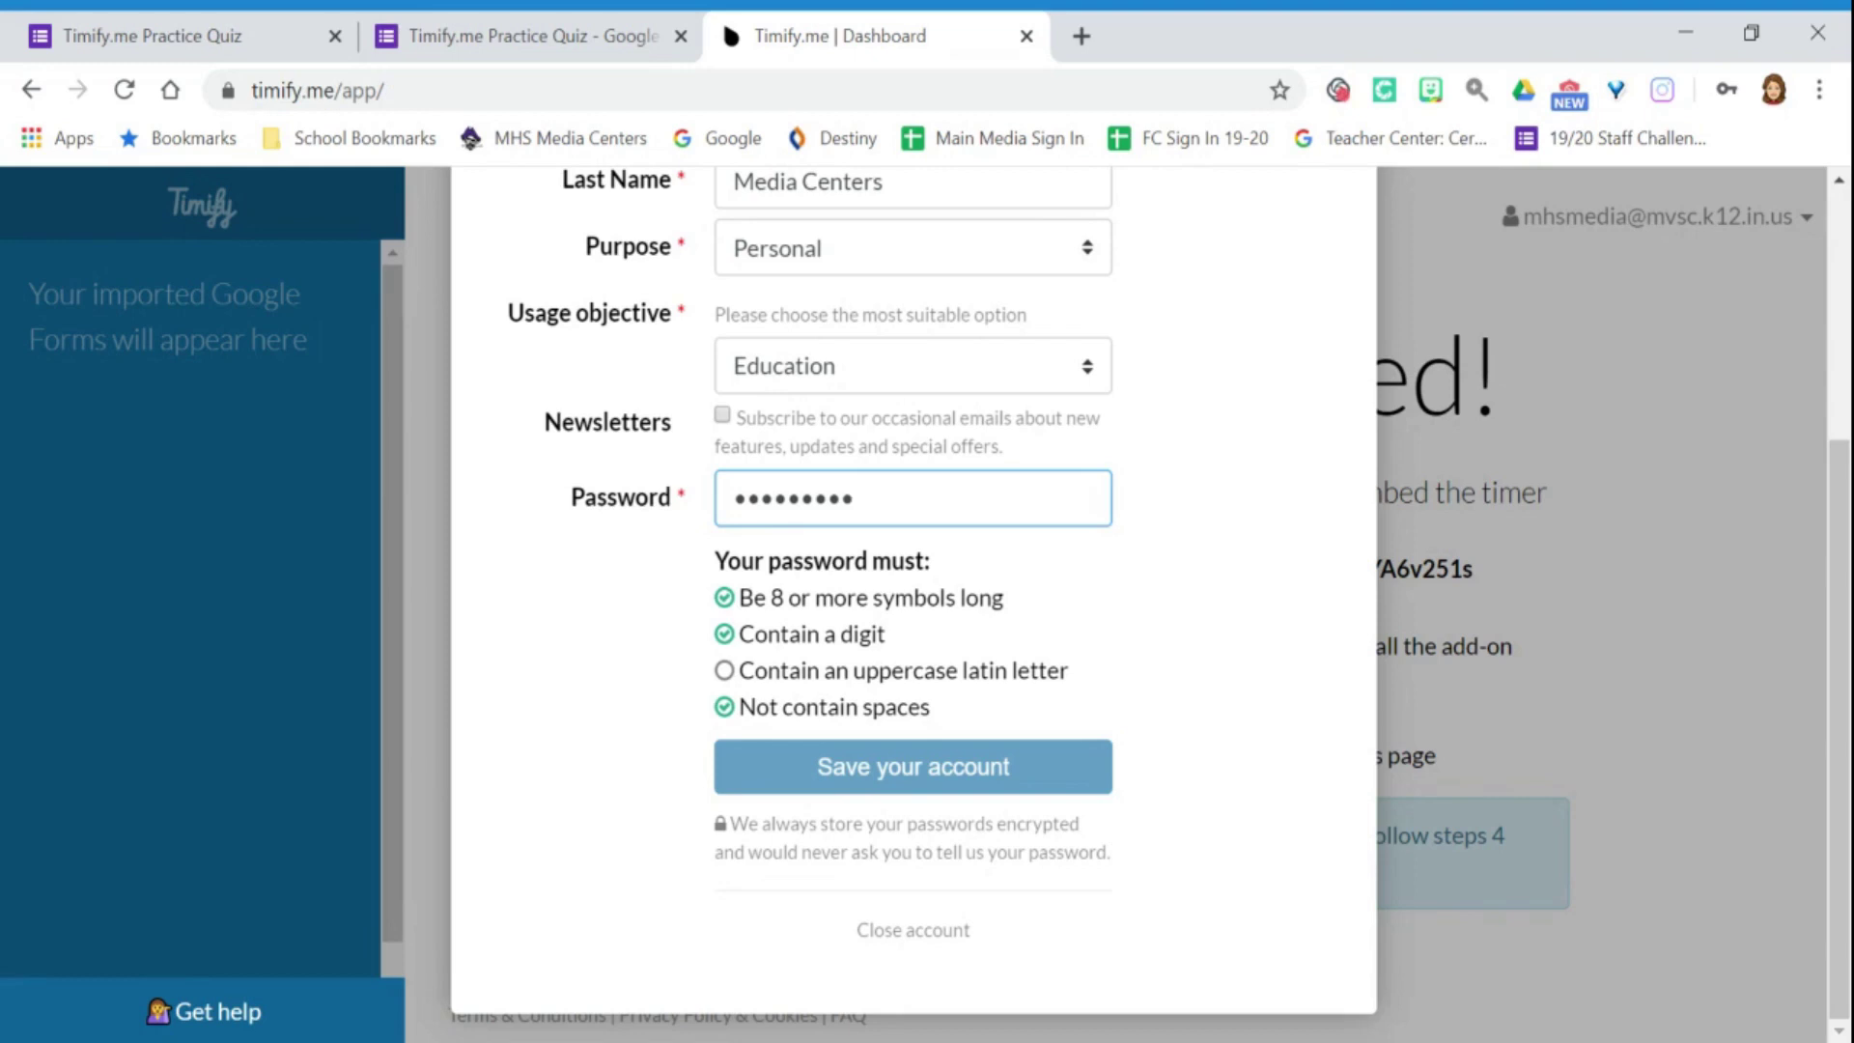
key("BackSpace")
key("BackSpace")
key("BackSpace")
key("BackSpace")
key("BackSpace")
key("BackSpace")
key("BackSpace")
key("BackSpace")
key("BackSpace")
type("**********")
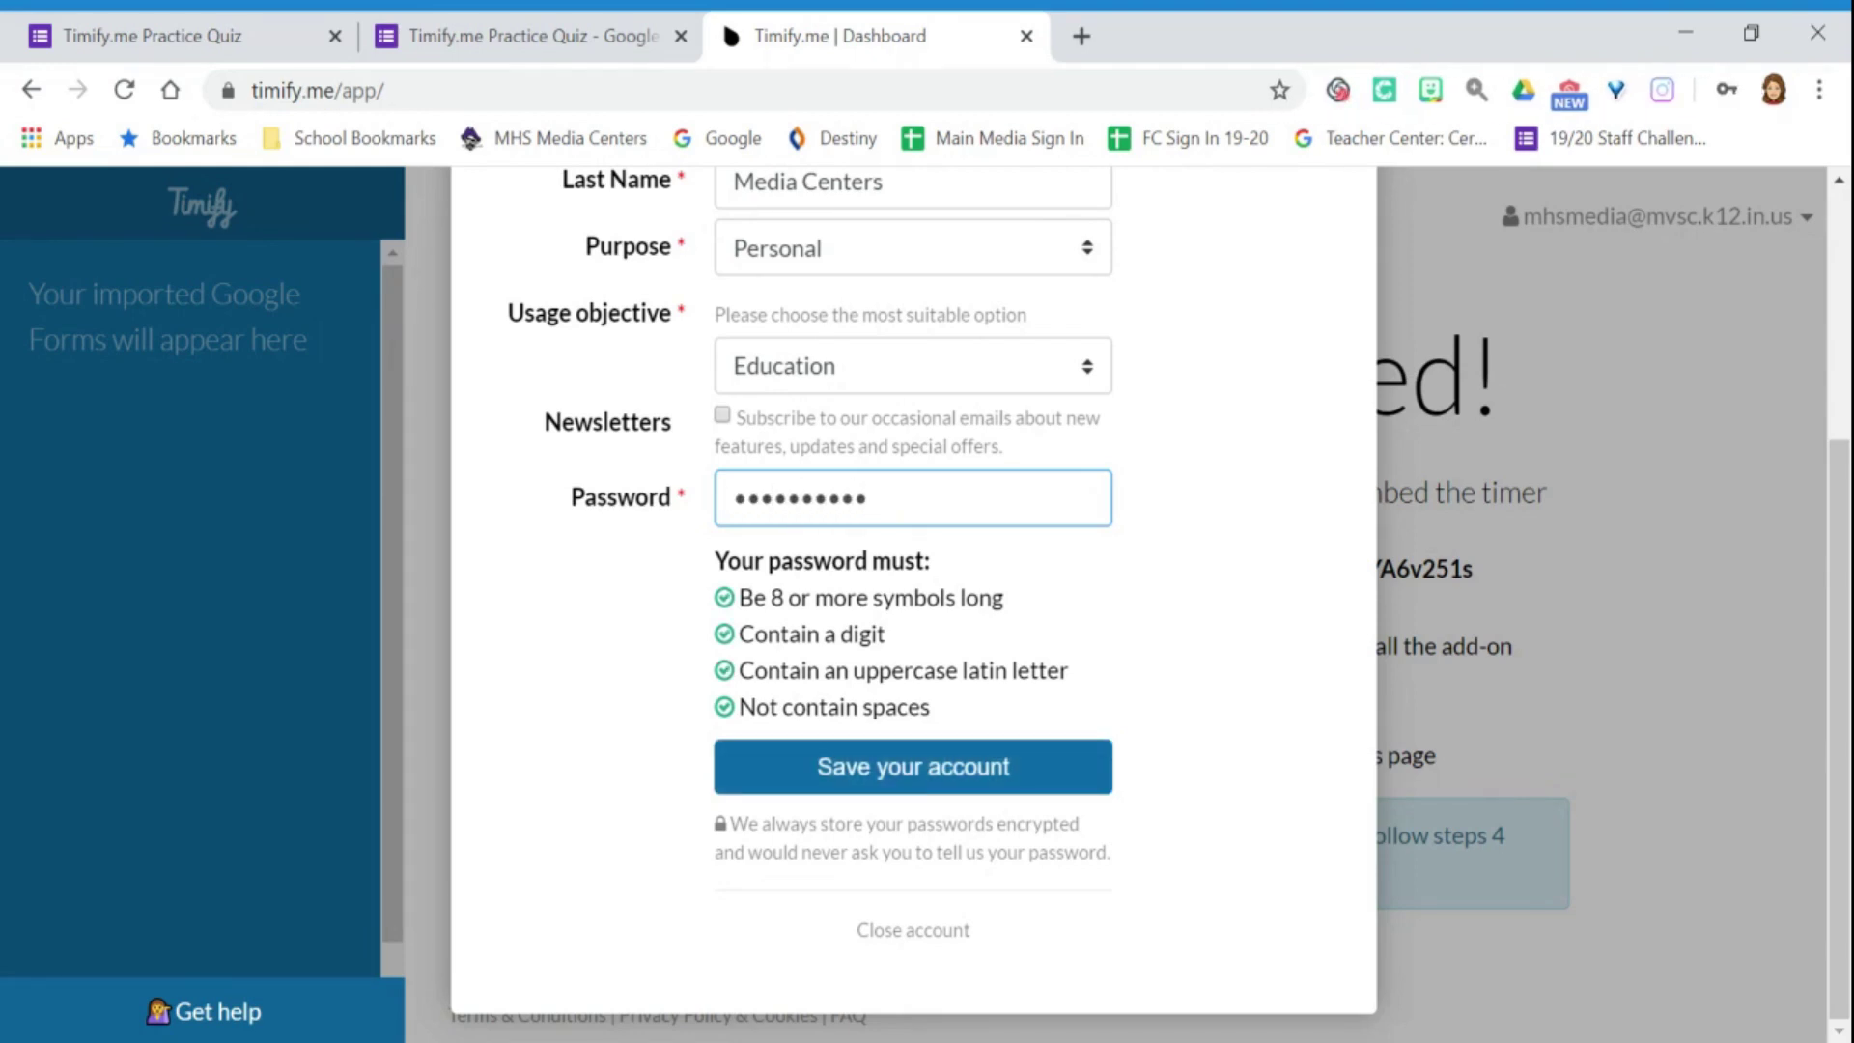
type("*")
Save the Timify.me account, paste the secure token to connect, and enable the add-on for the Practice Quiz.
left_click(918, 786)
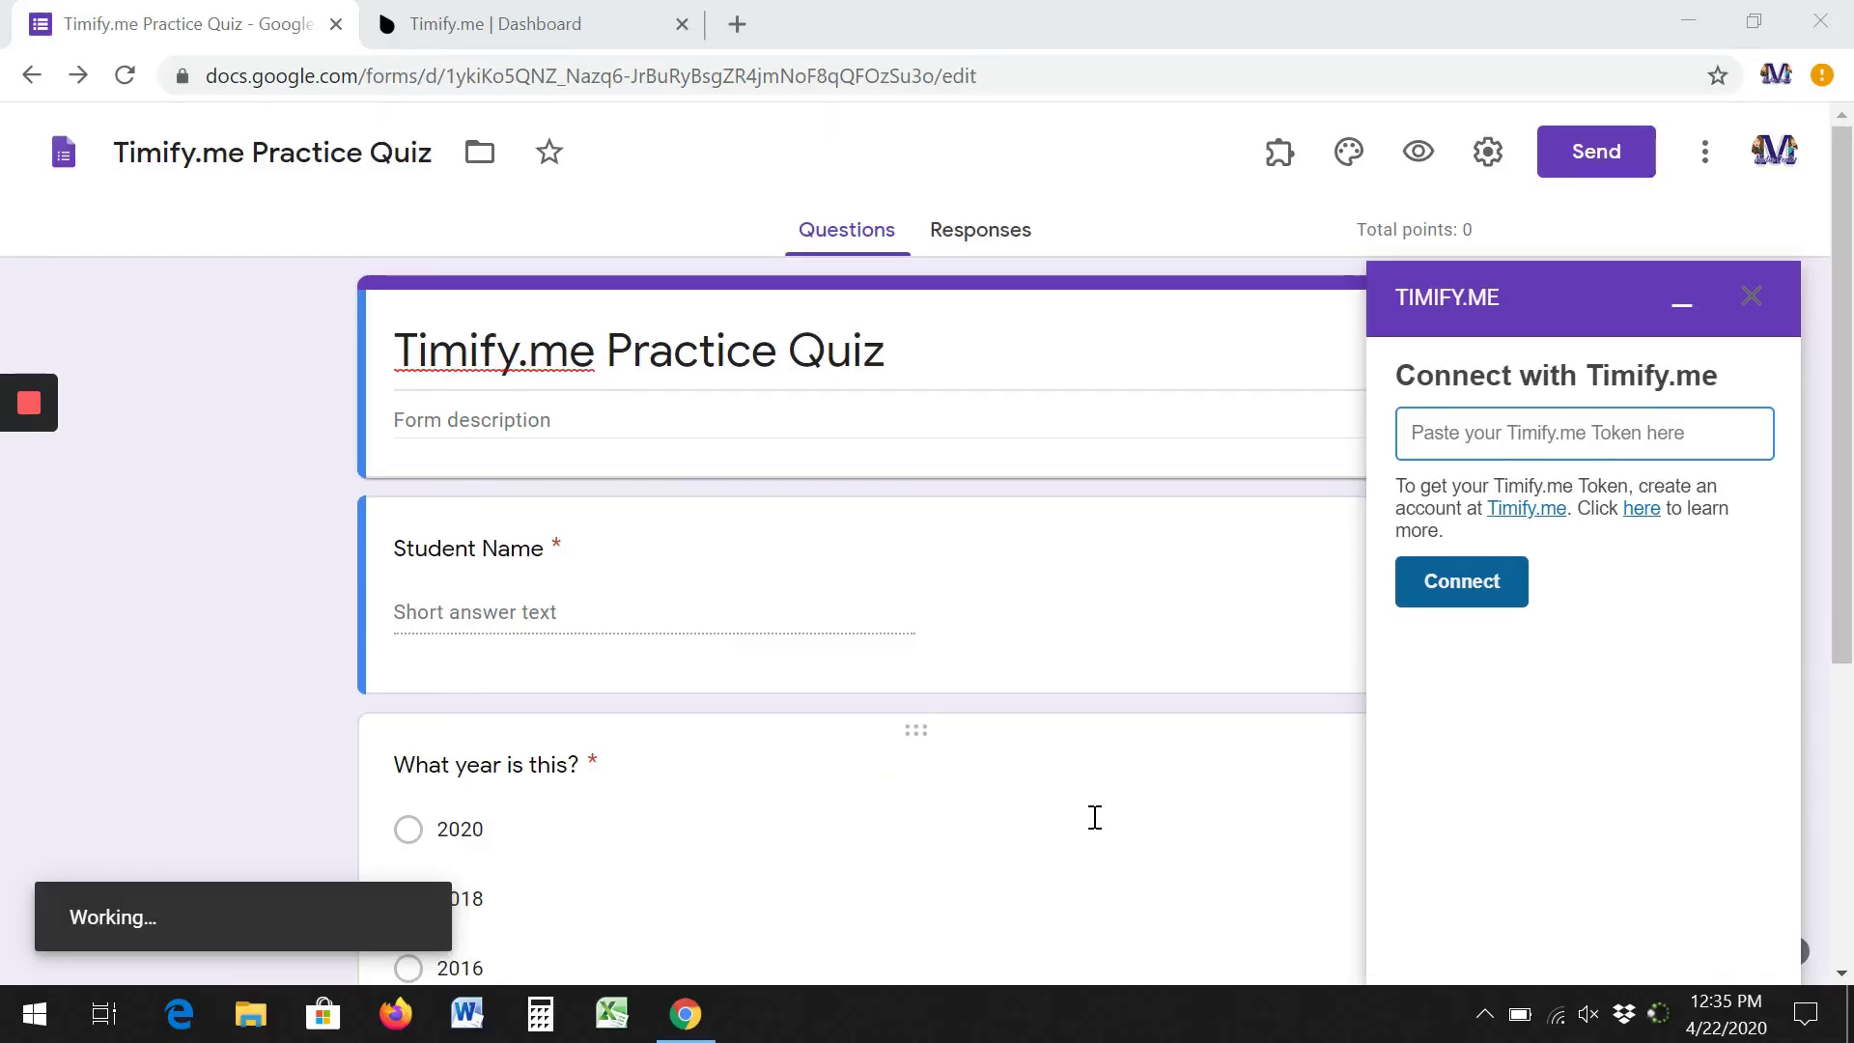
right_click(1483, 439)
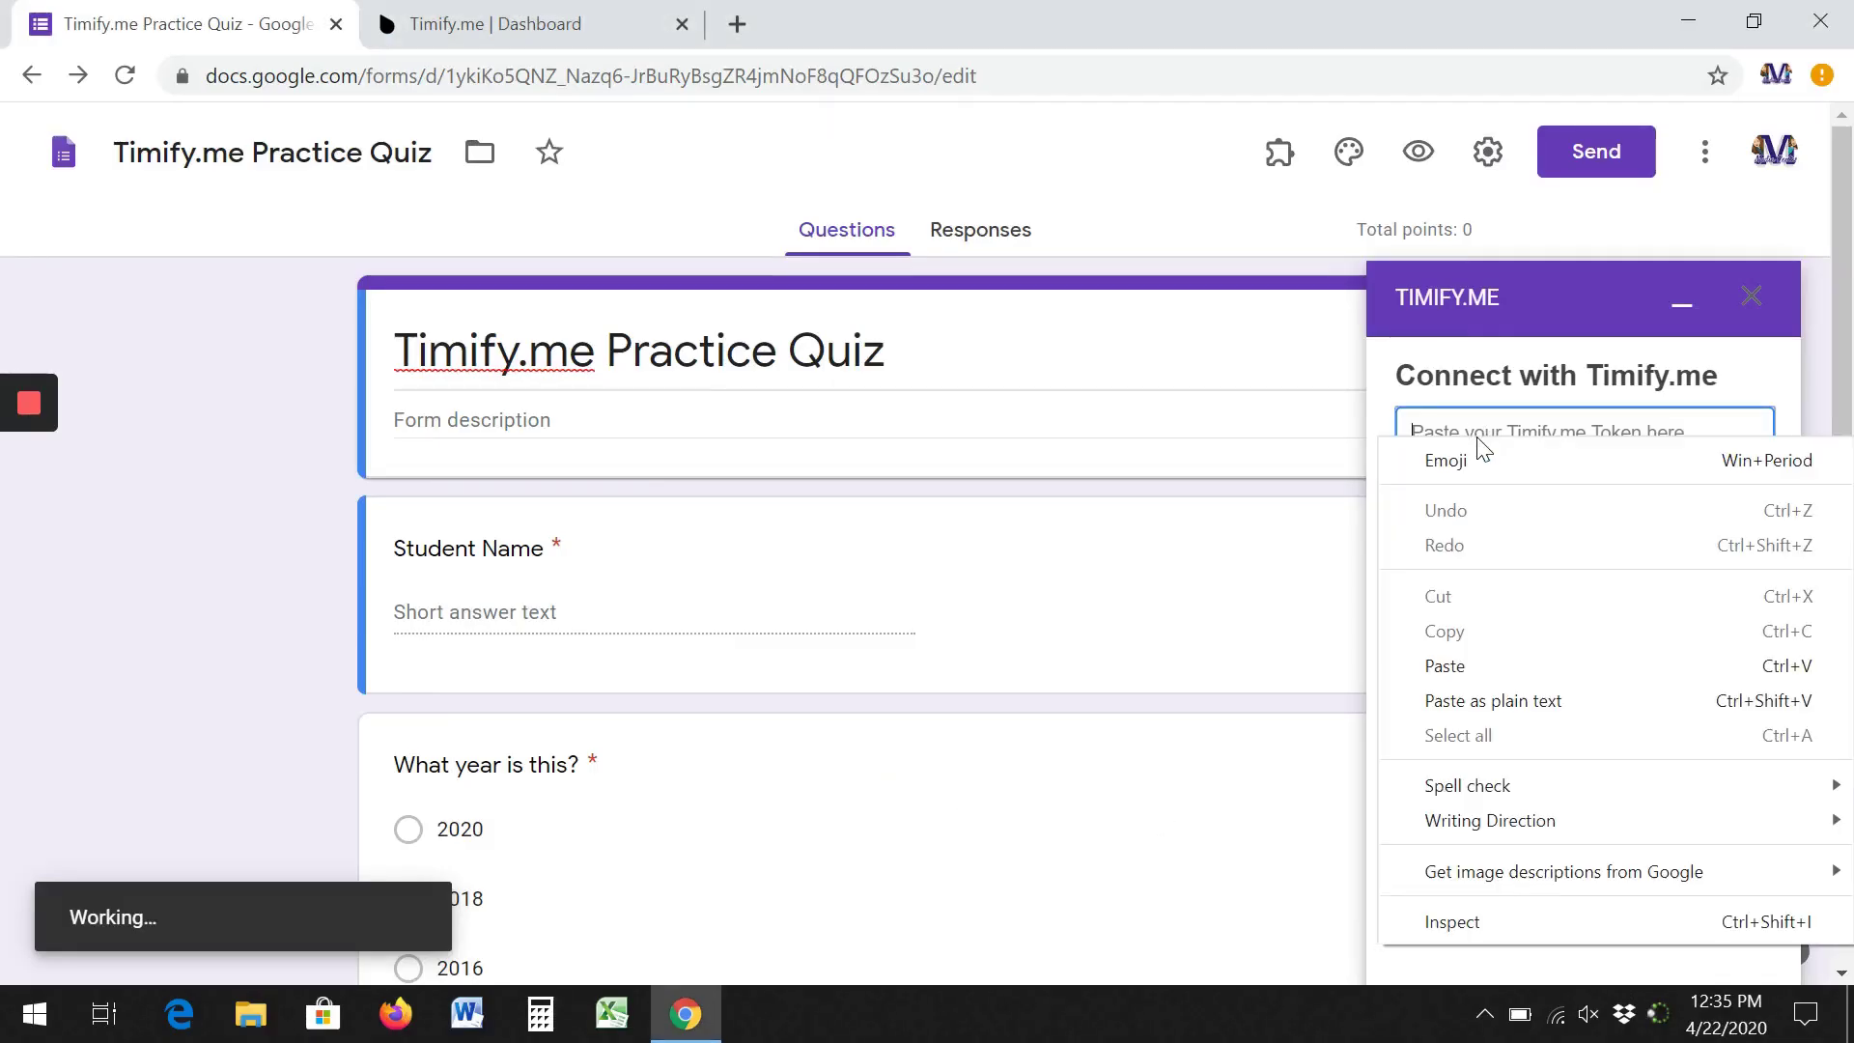
left_click(1474, 663)
left_click(1460, 593)
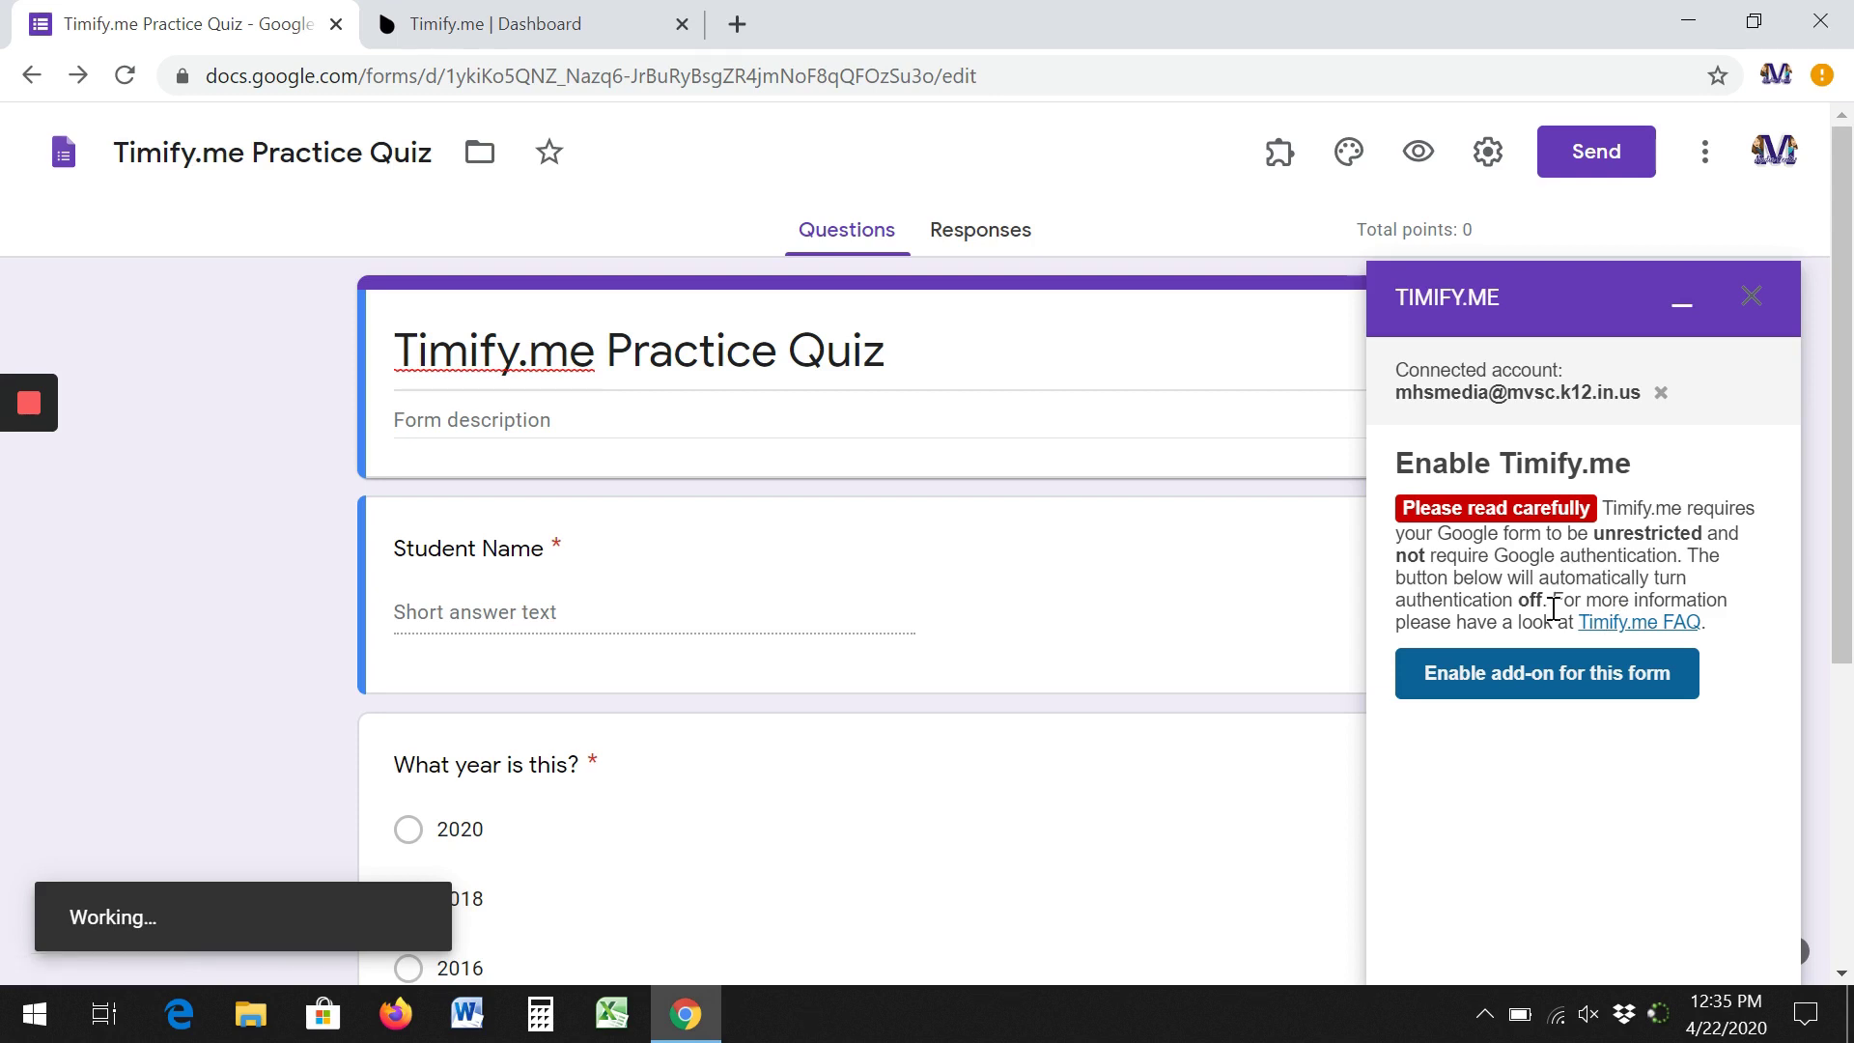
left_click(1555, 678)
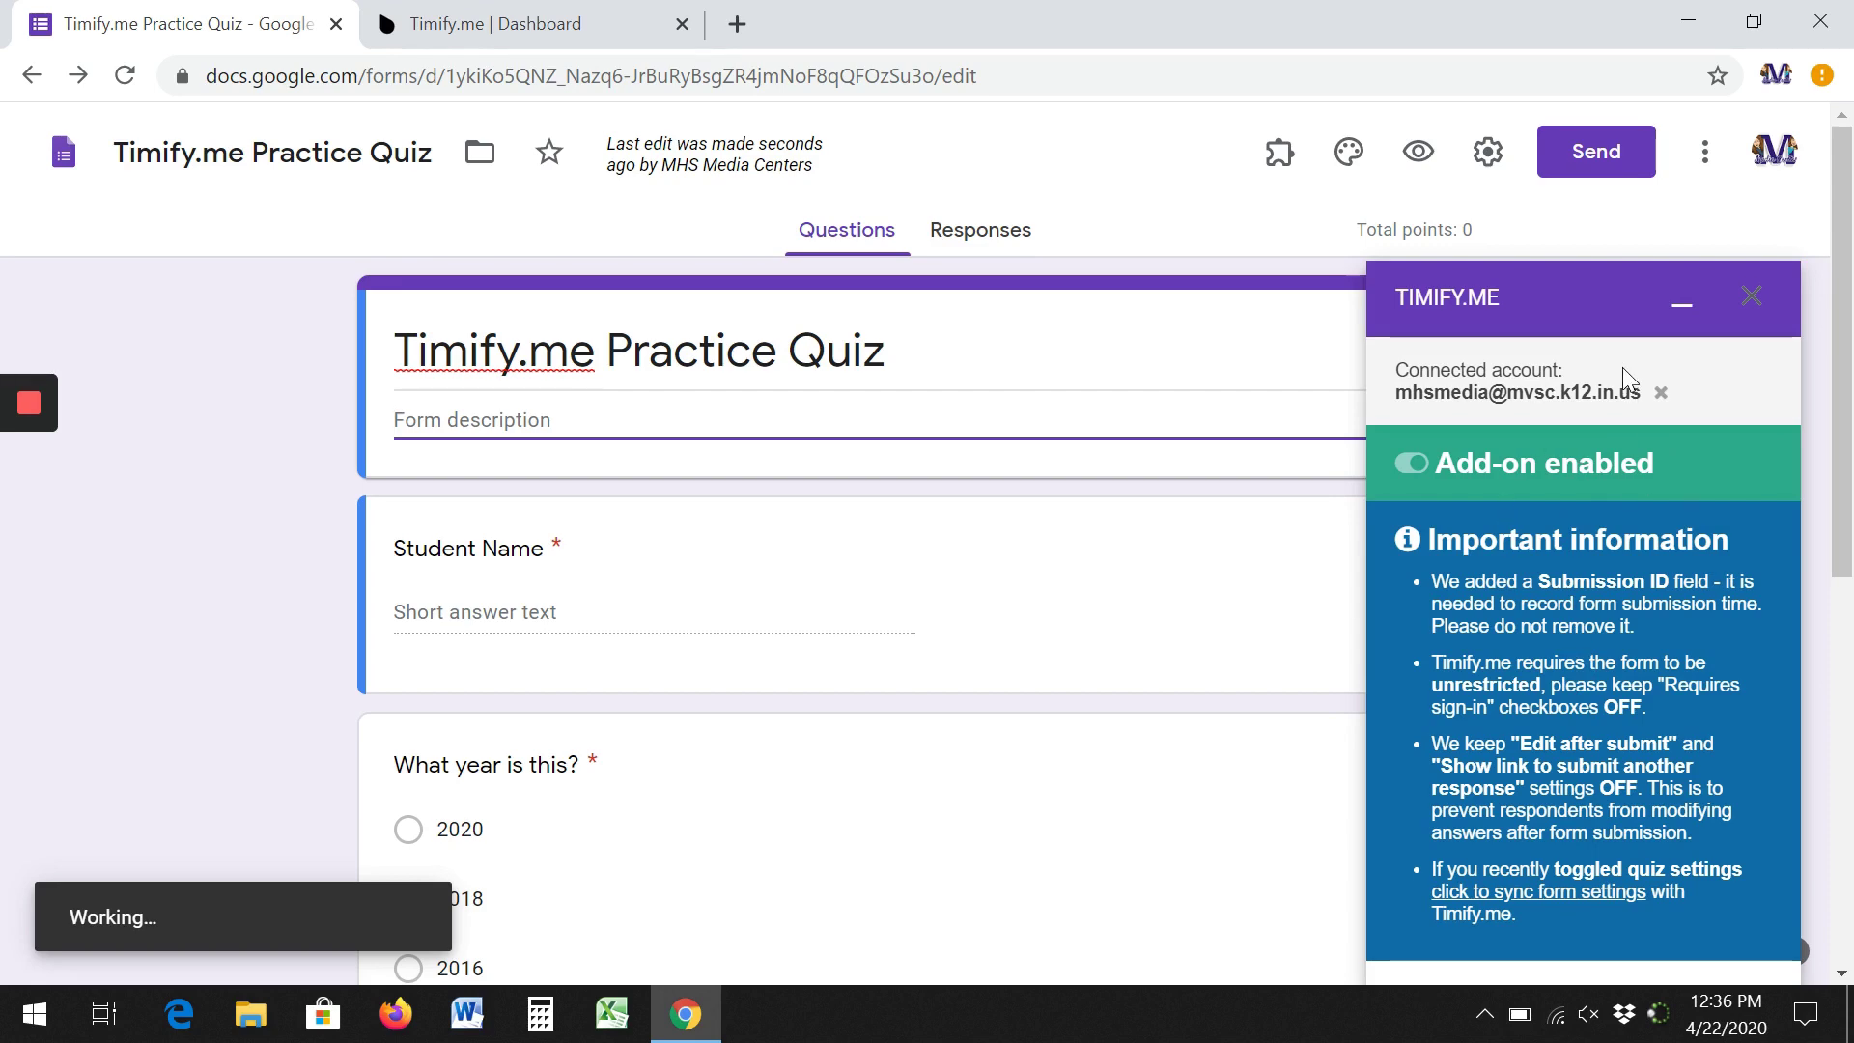
left_click(1753, 299)
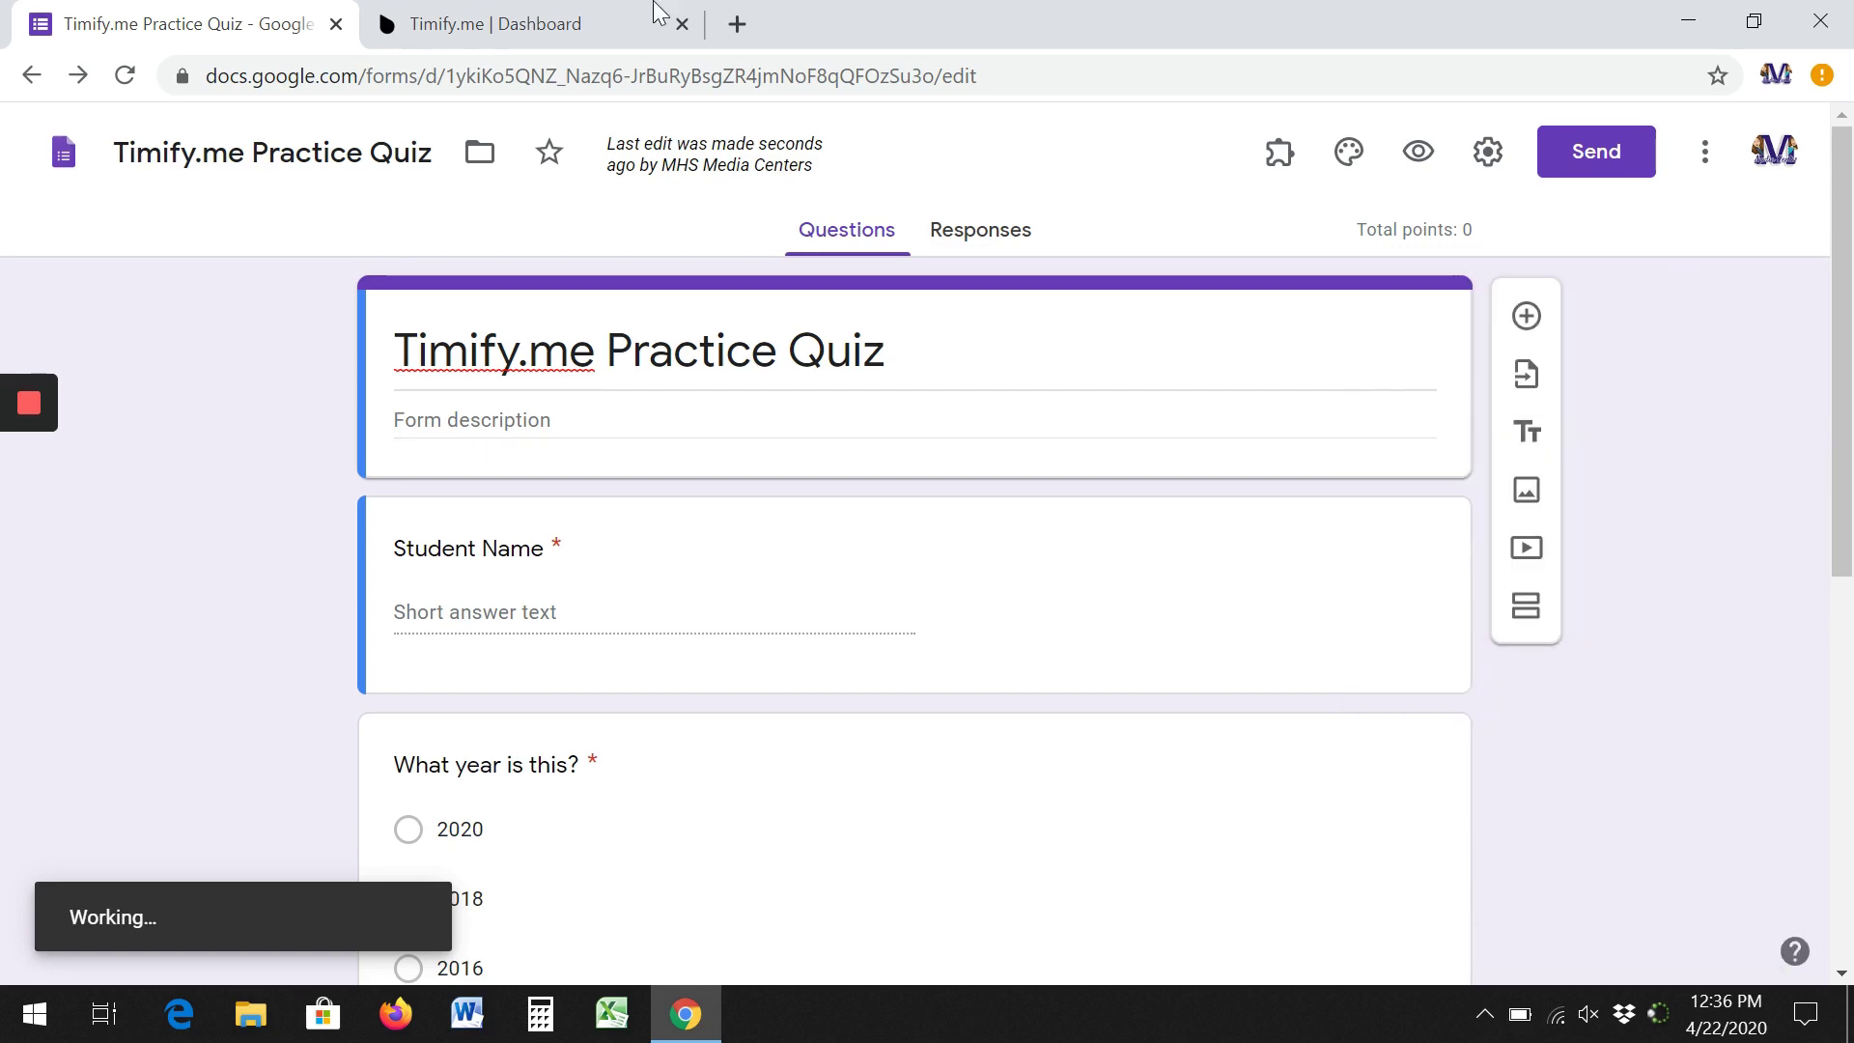
Reload the Timify.me dashboard, open the Practice Quiz's public form link and turn on open self-registration.
left_click(511, 24)
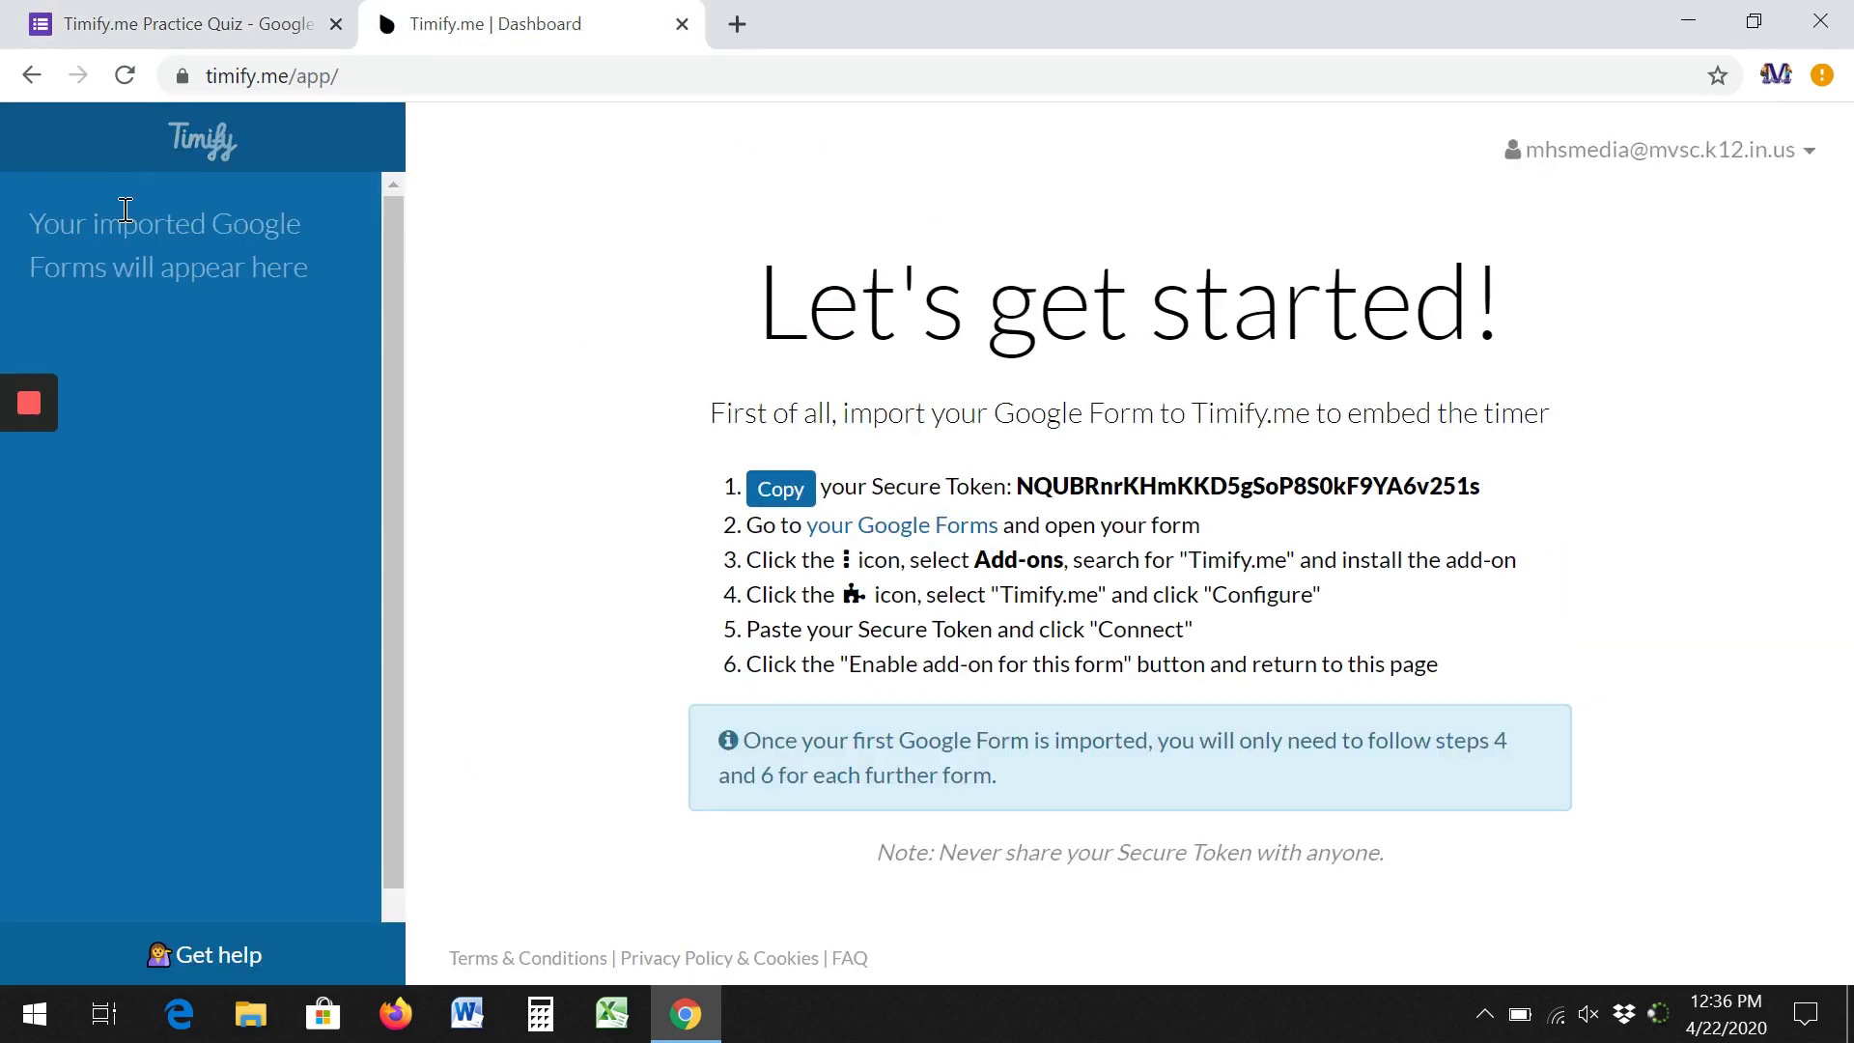
left_click(124, 75)
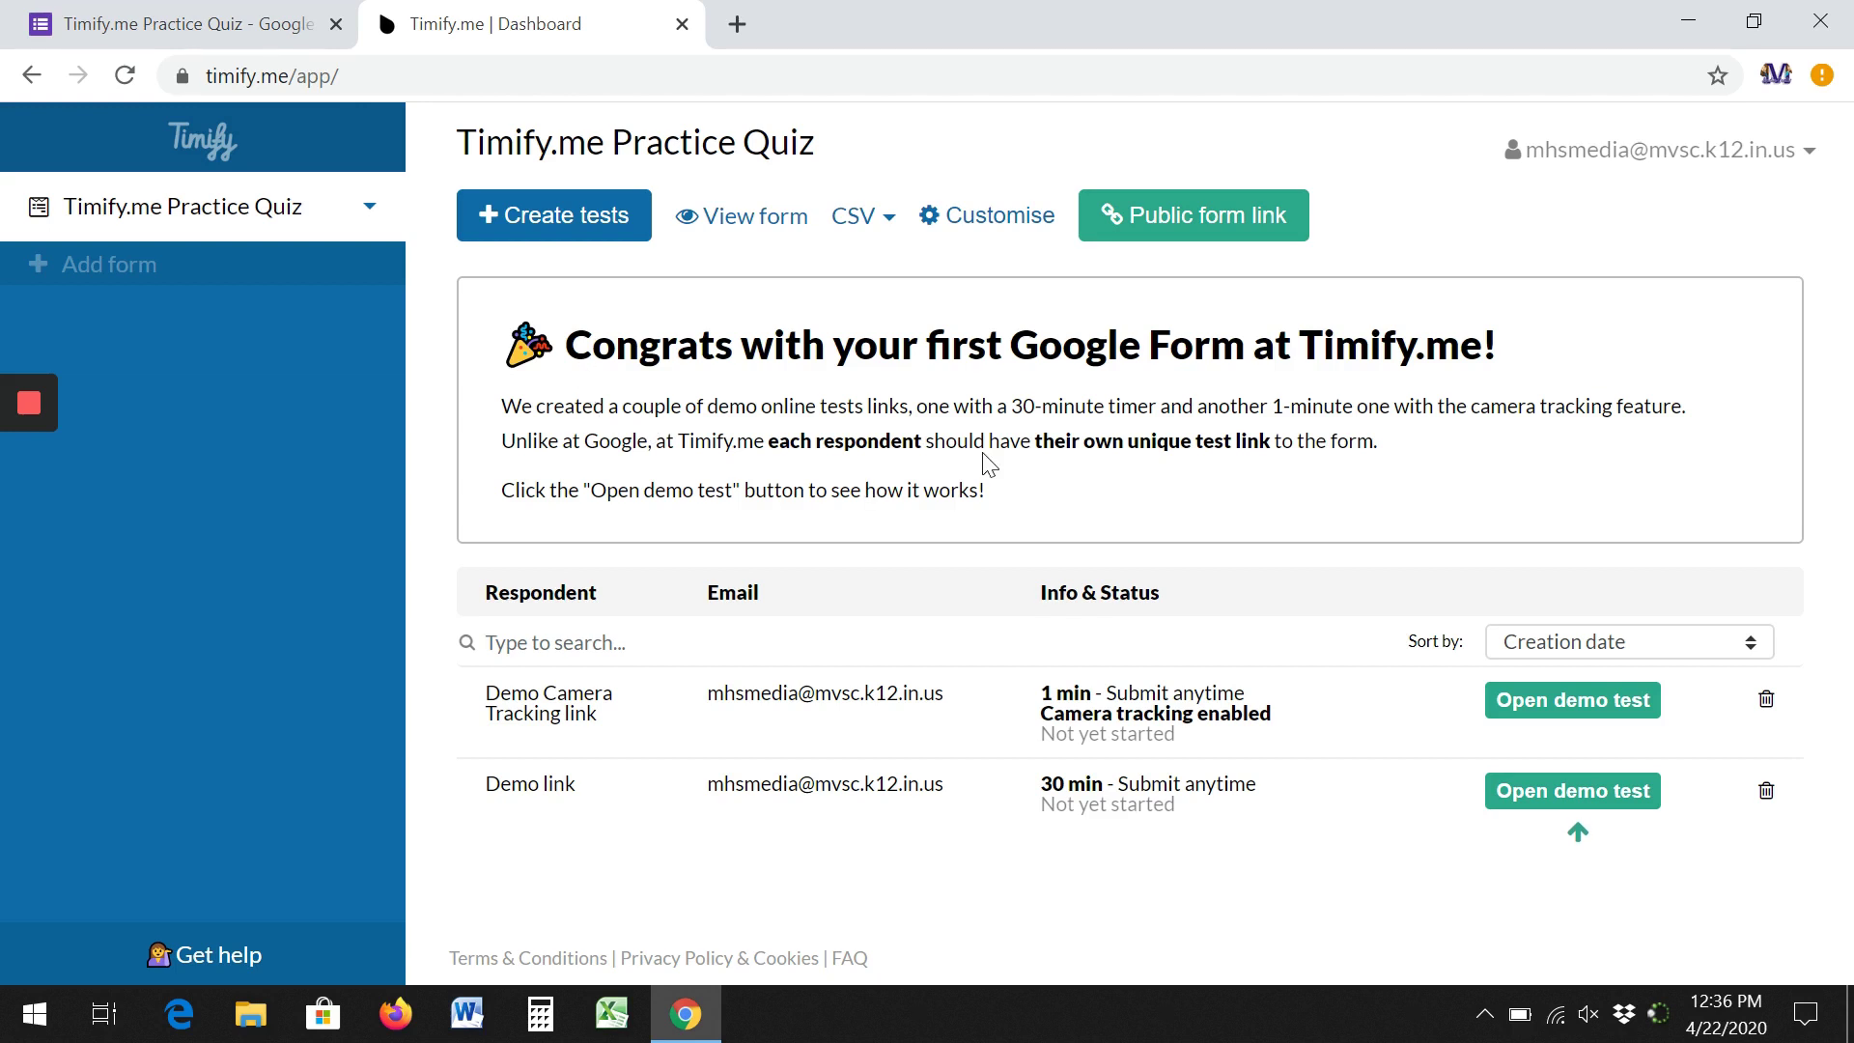
left_click(586, 230)
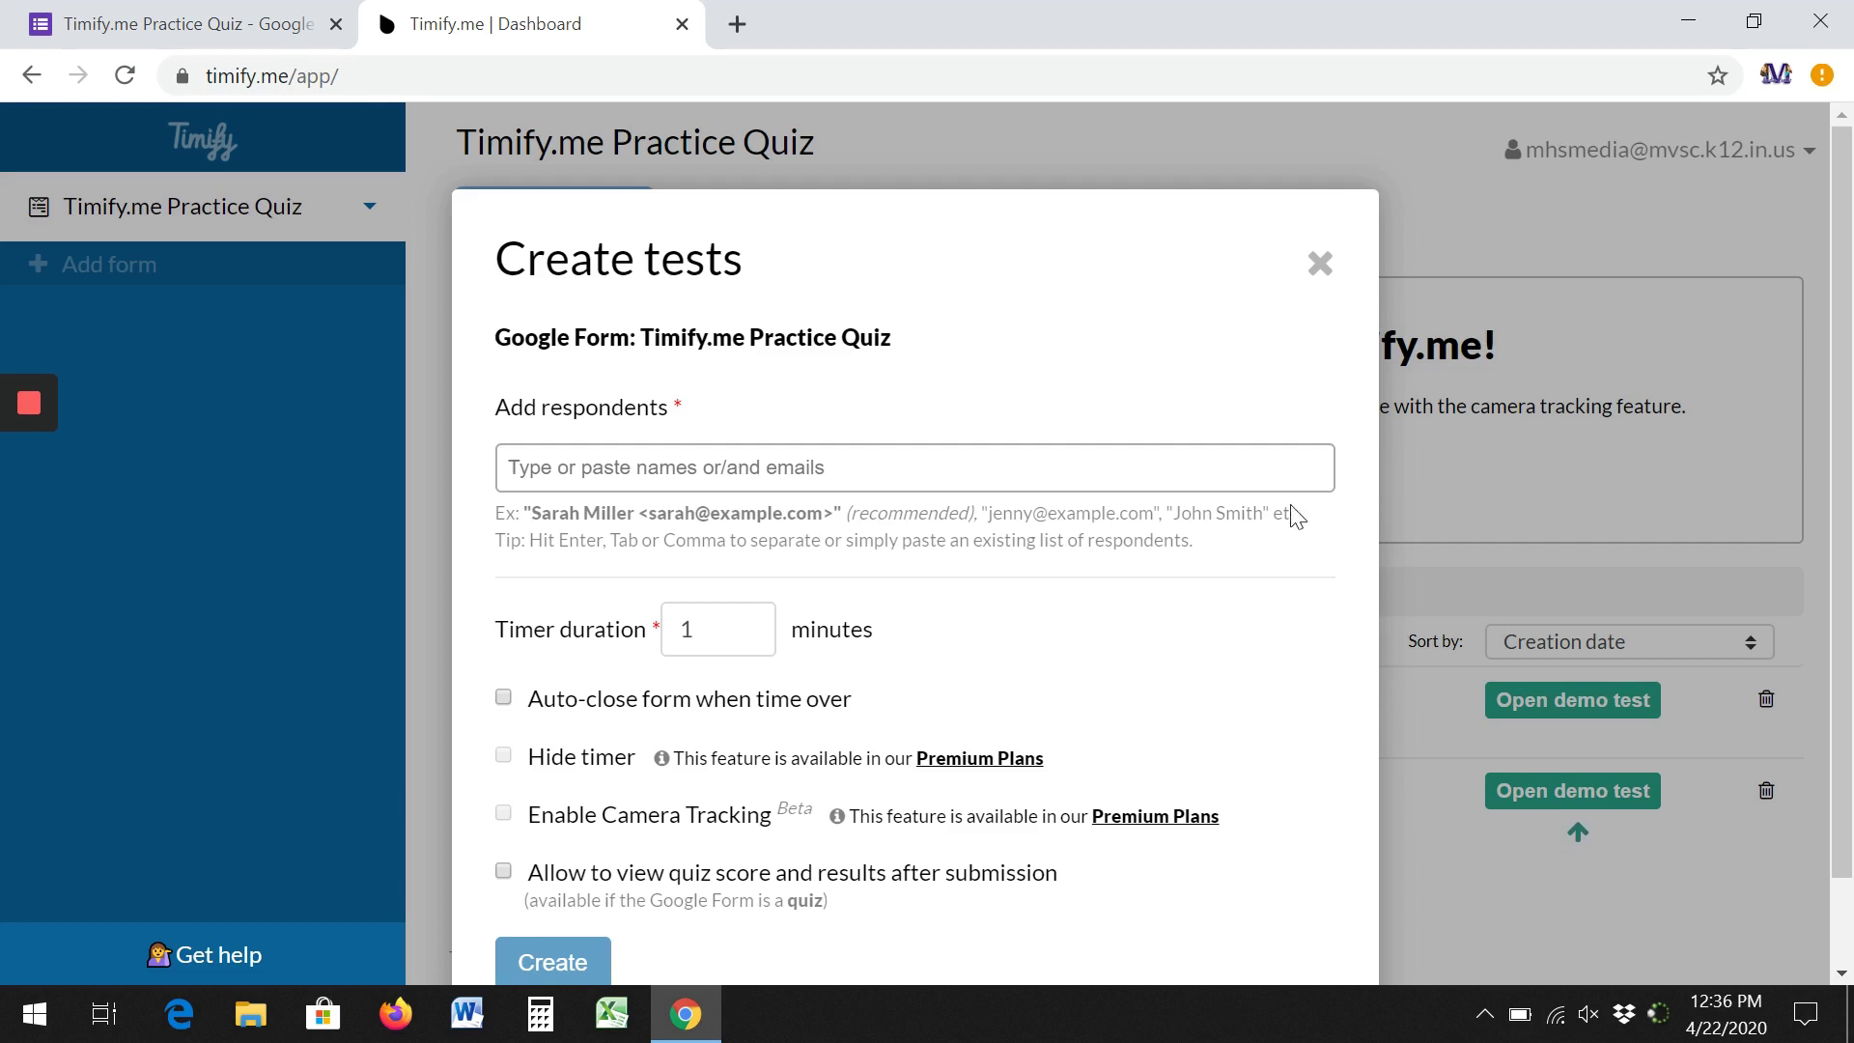
left_click(1320, 266)
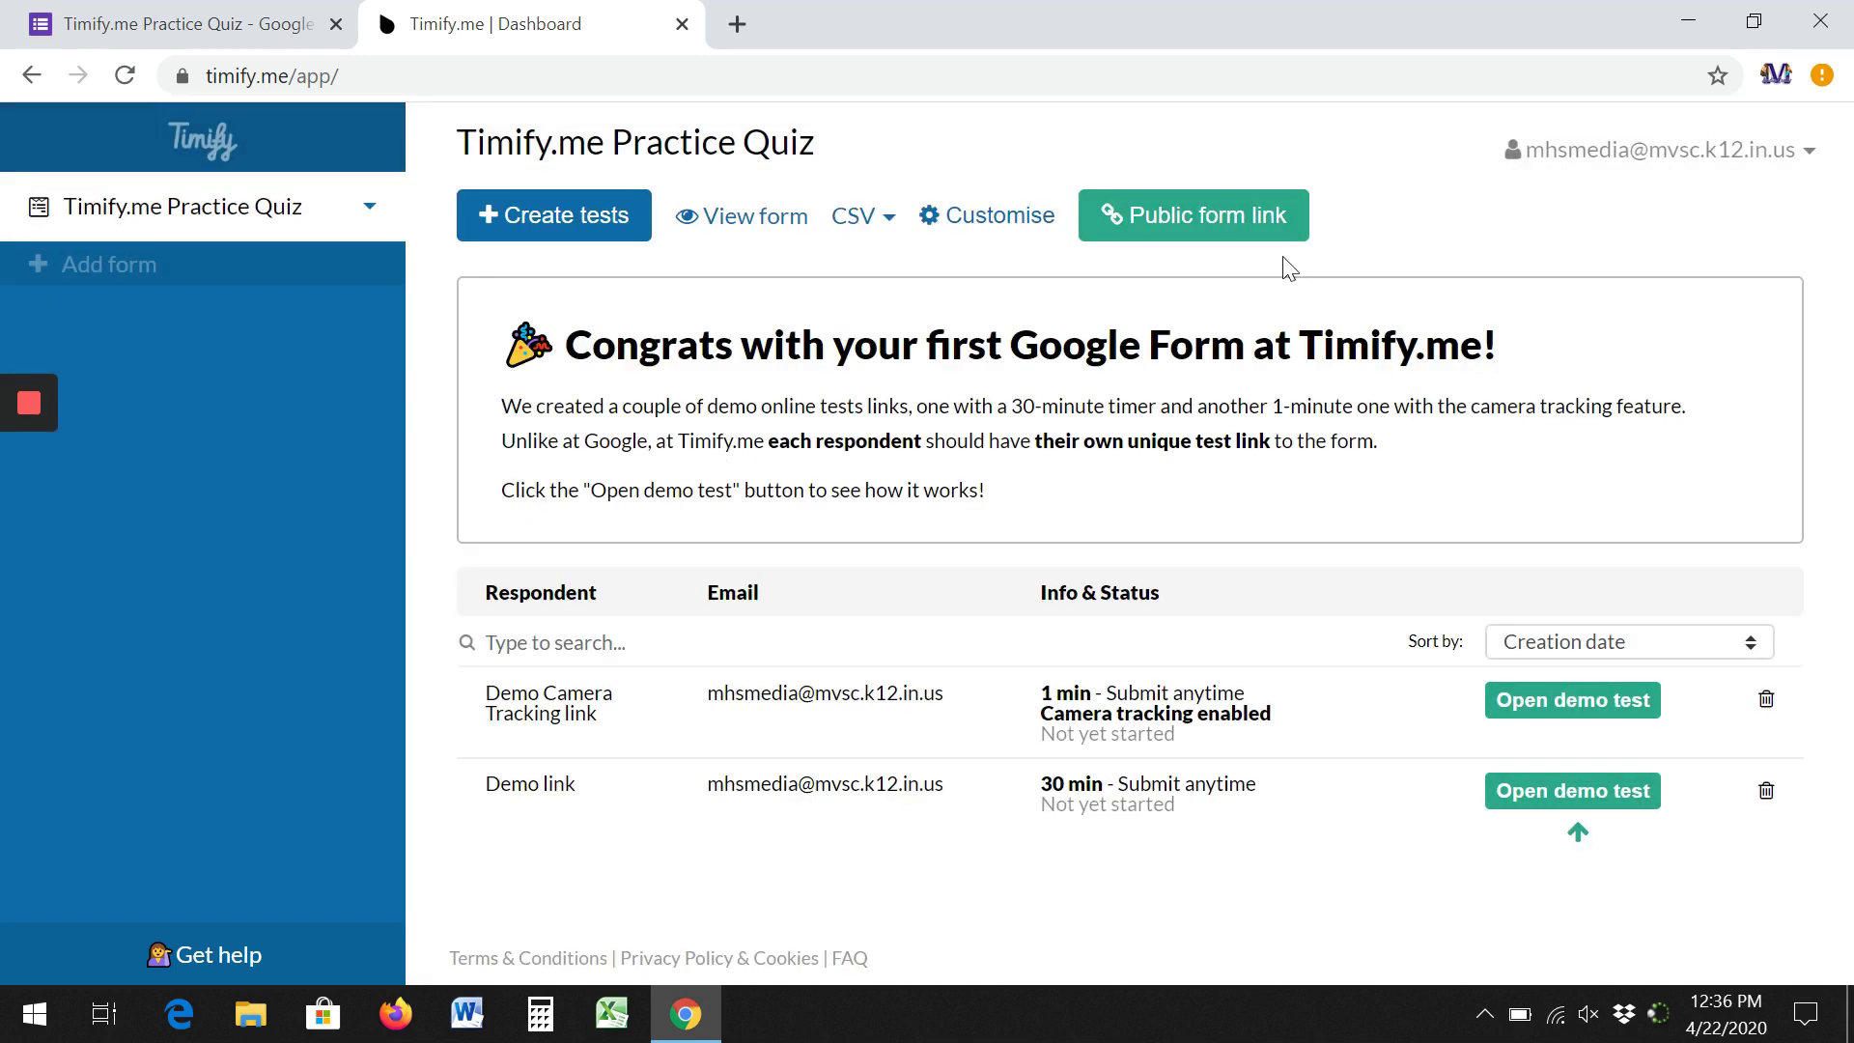
left_click(1192, 230)
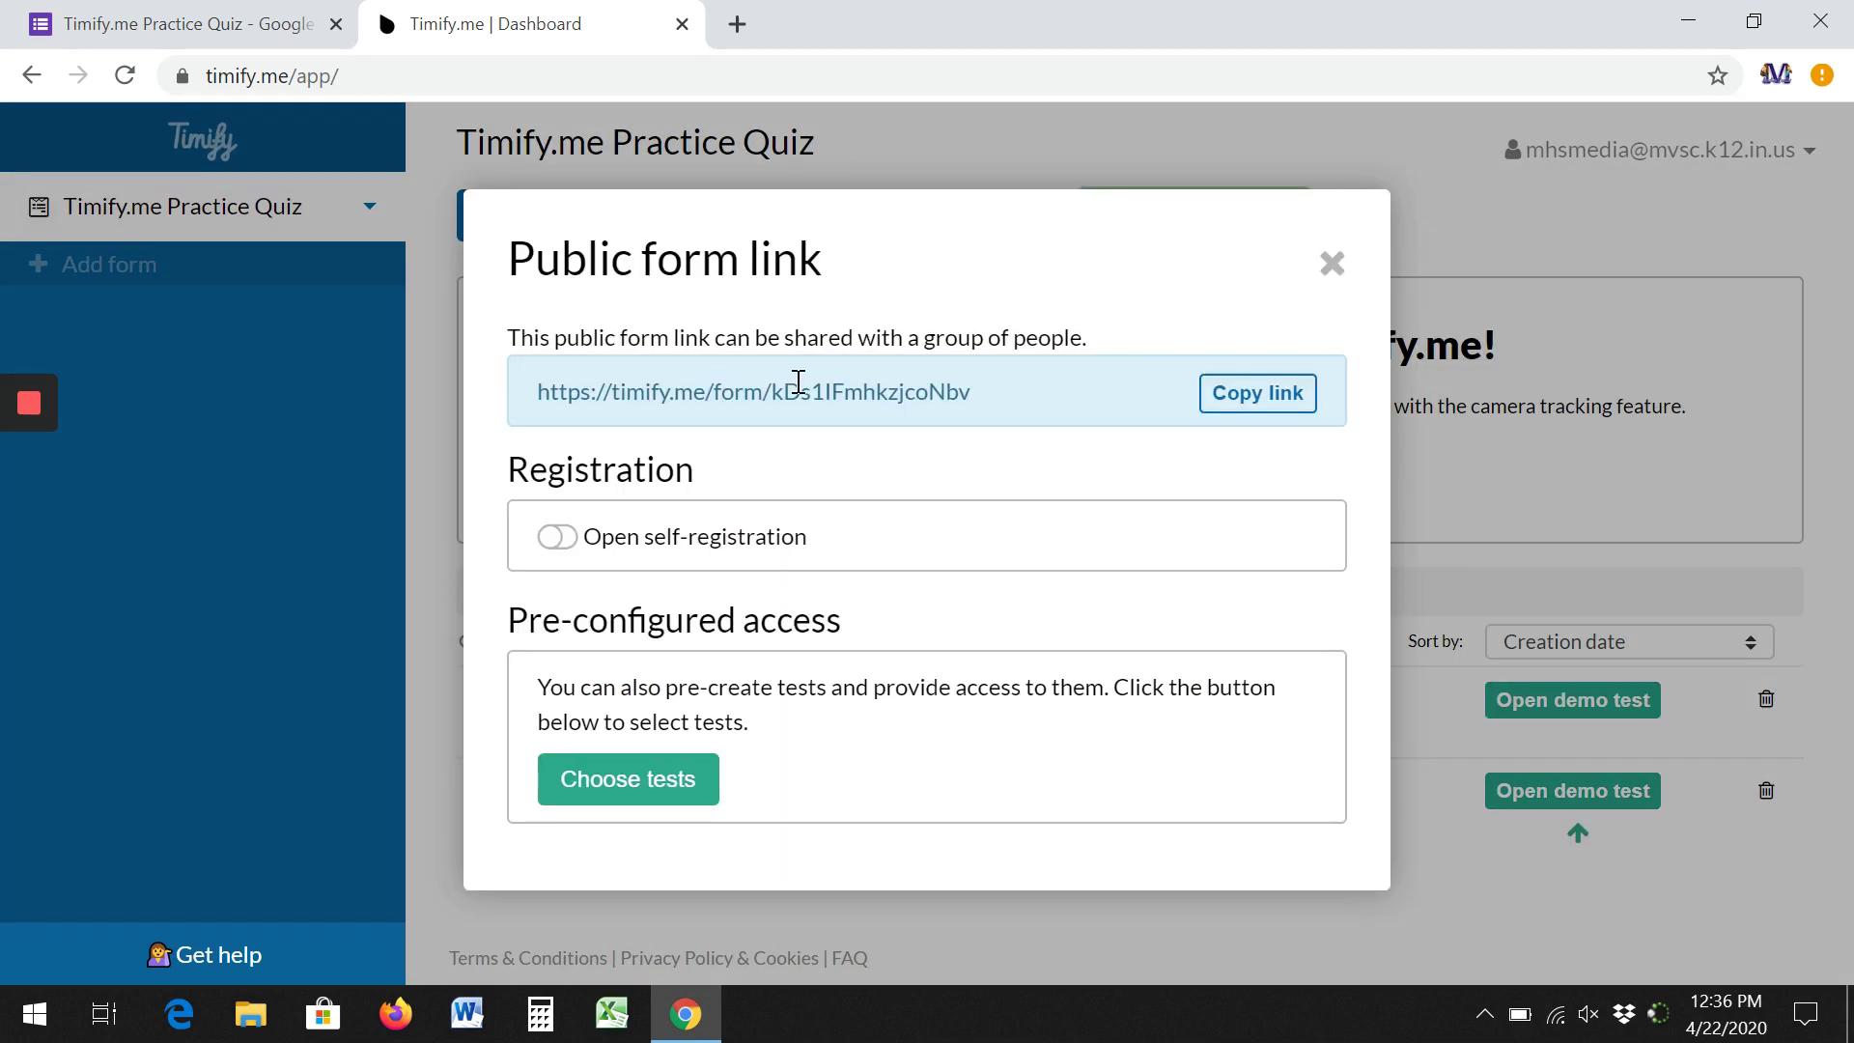
left_click(557, 537)
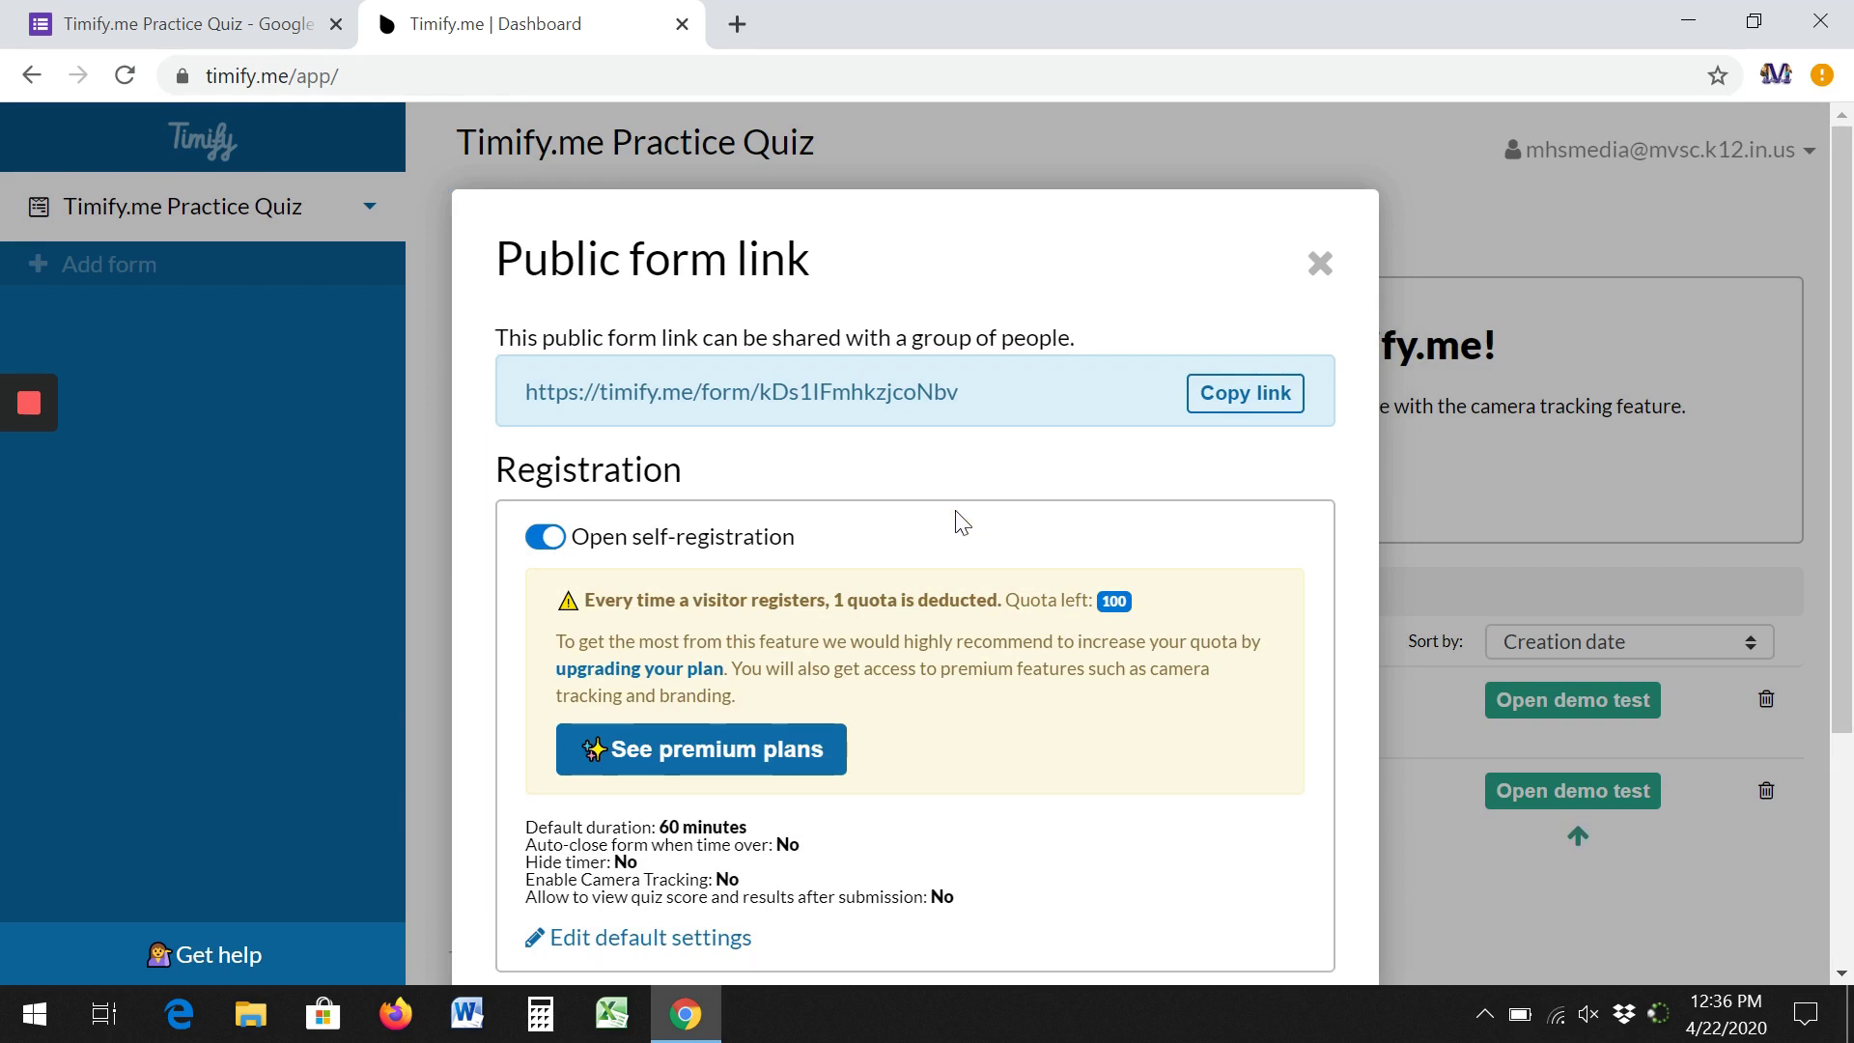
scroll(1005, 492, "down", 4)
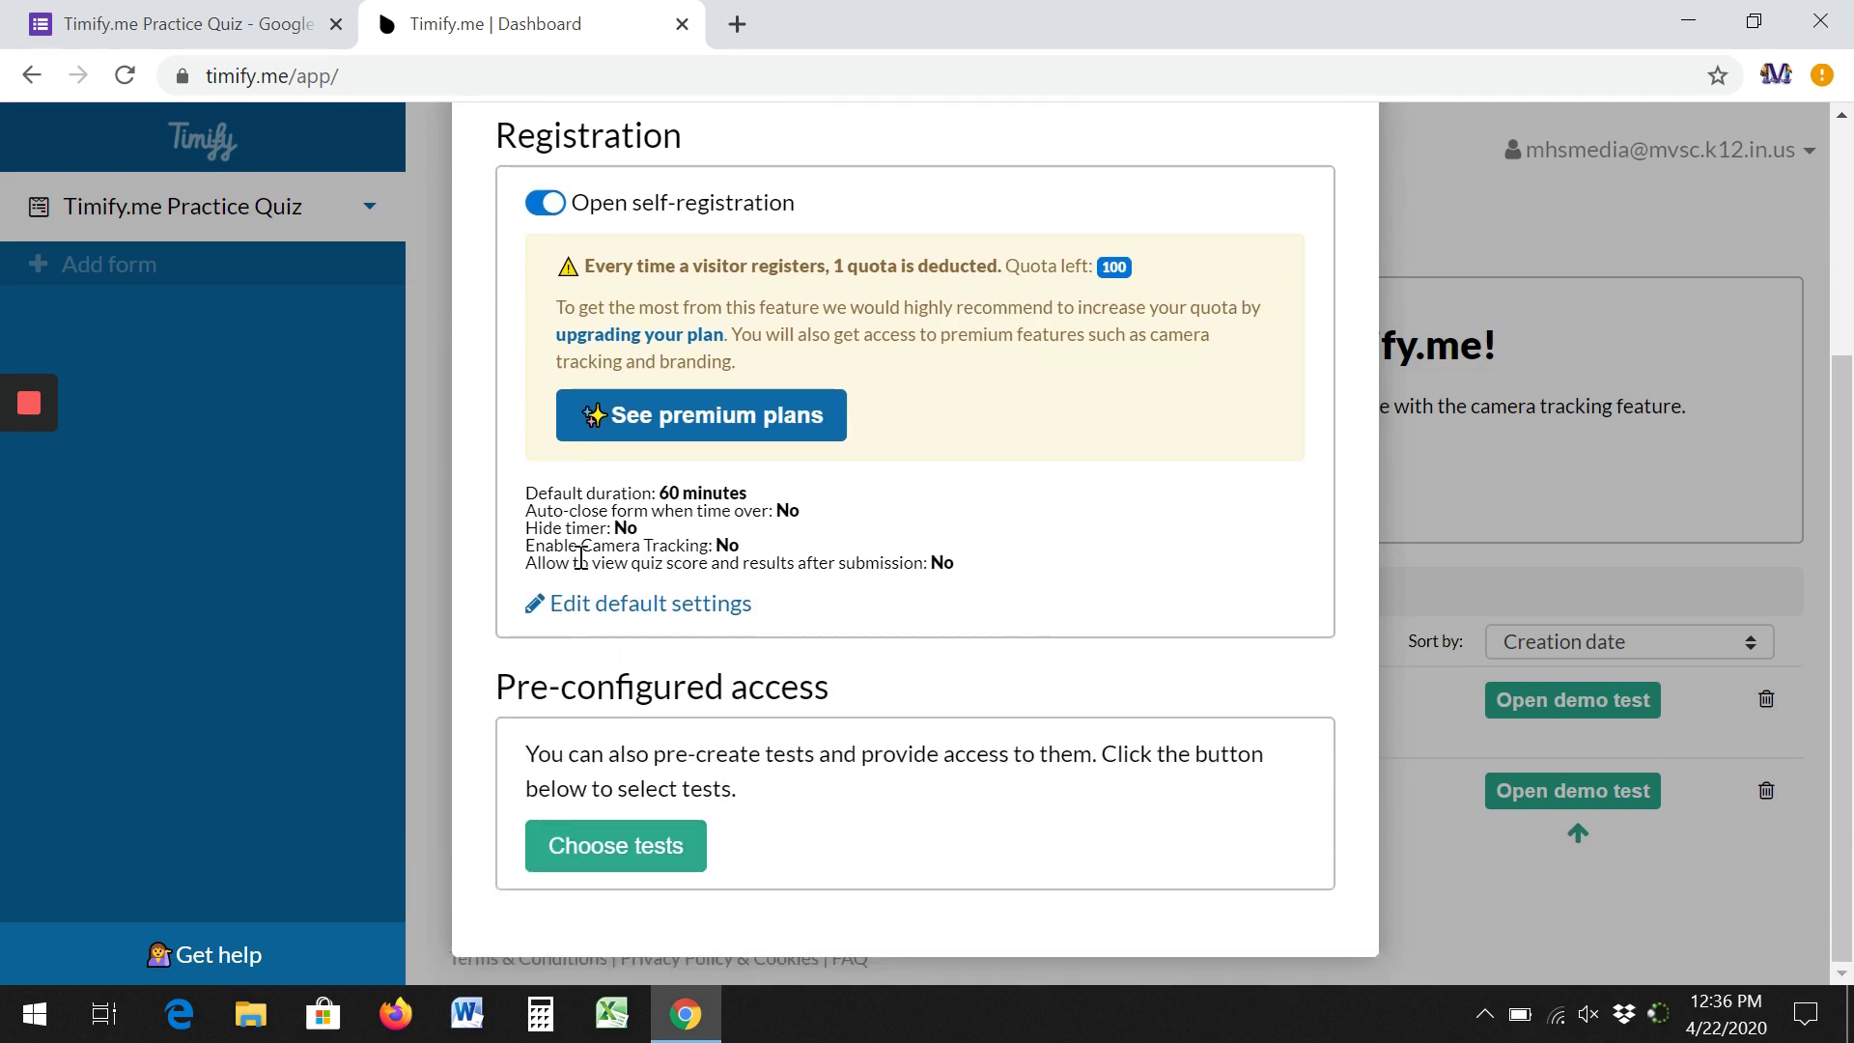
Change the public link's default timer from 60 to 2 minutes, enable auto-close when time is over, and save.
left_click(652, 608)
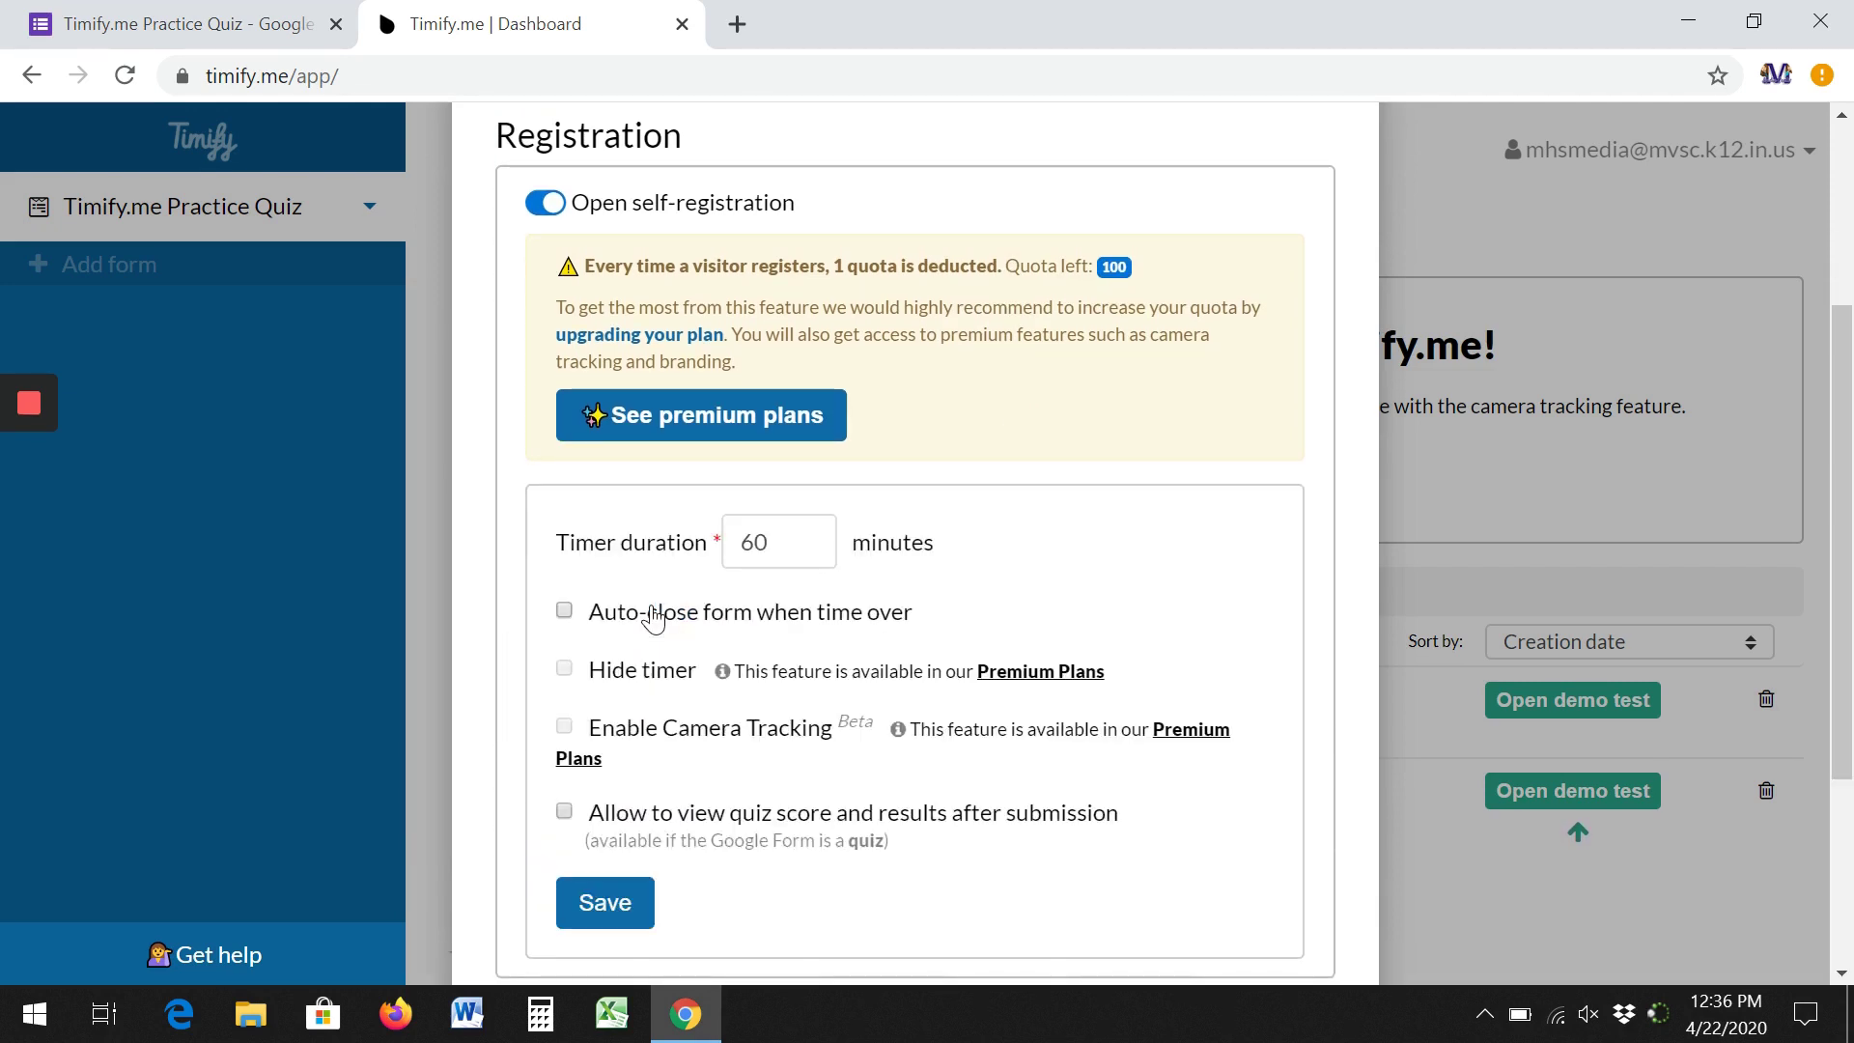
left_click_drag(774, 543, 726, 542)
type("2")
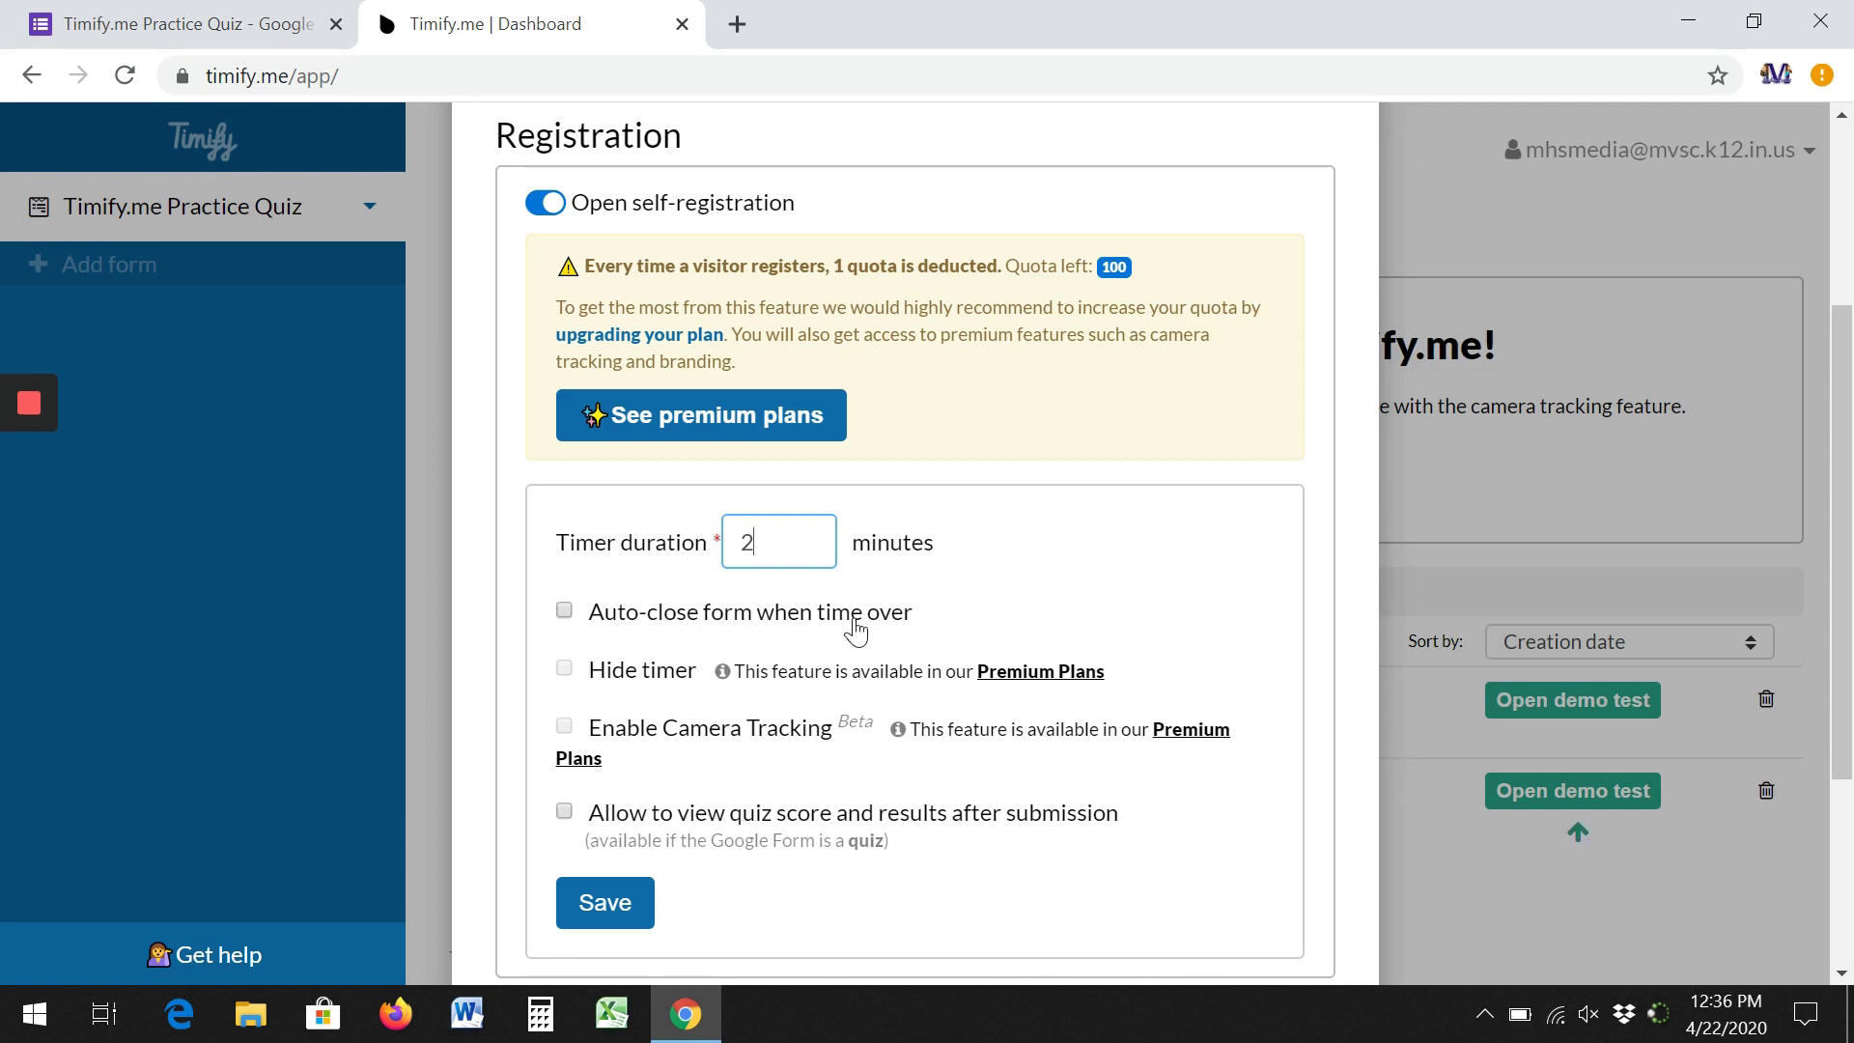
left_click(565, 611)
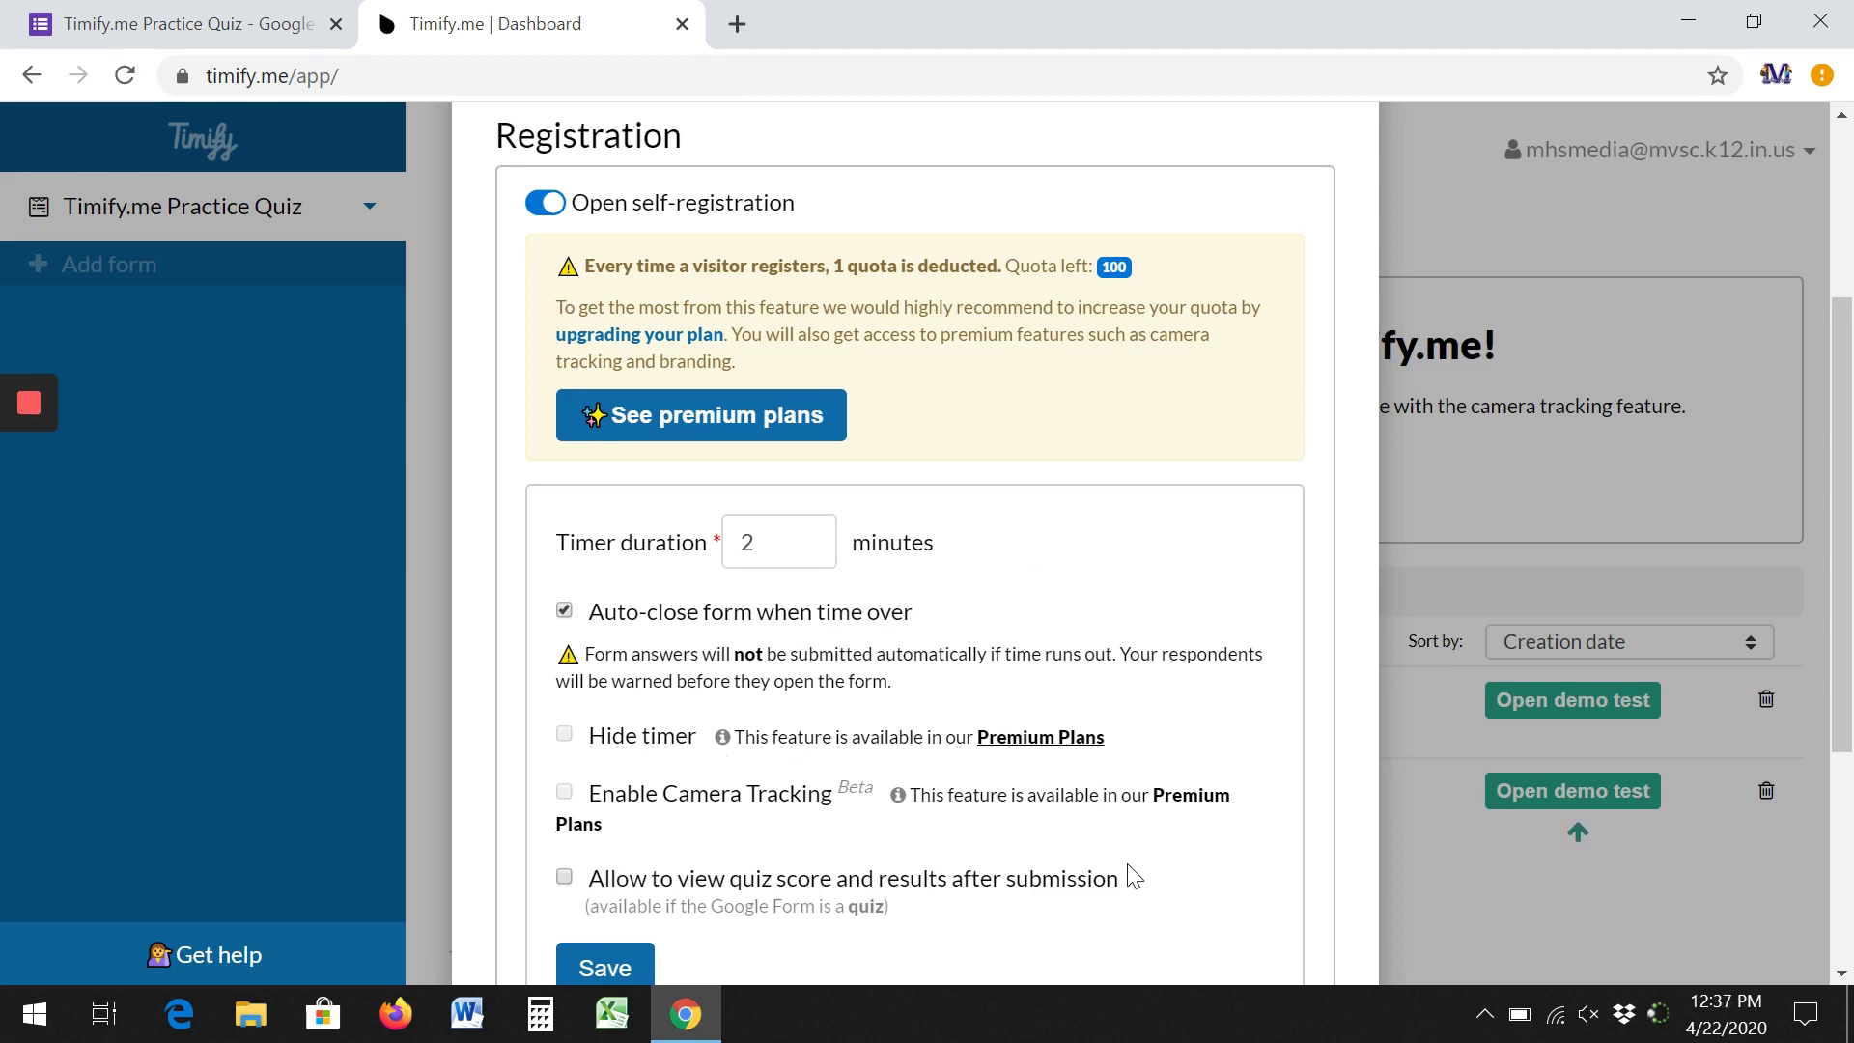
scroll(1139, 773, "down", 1)
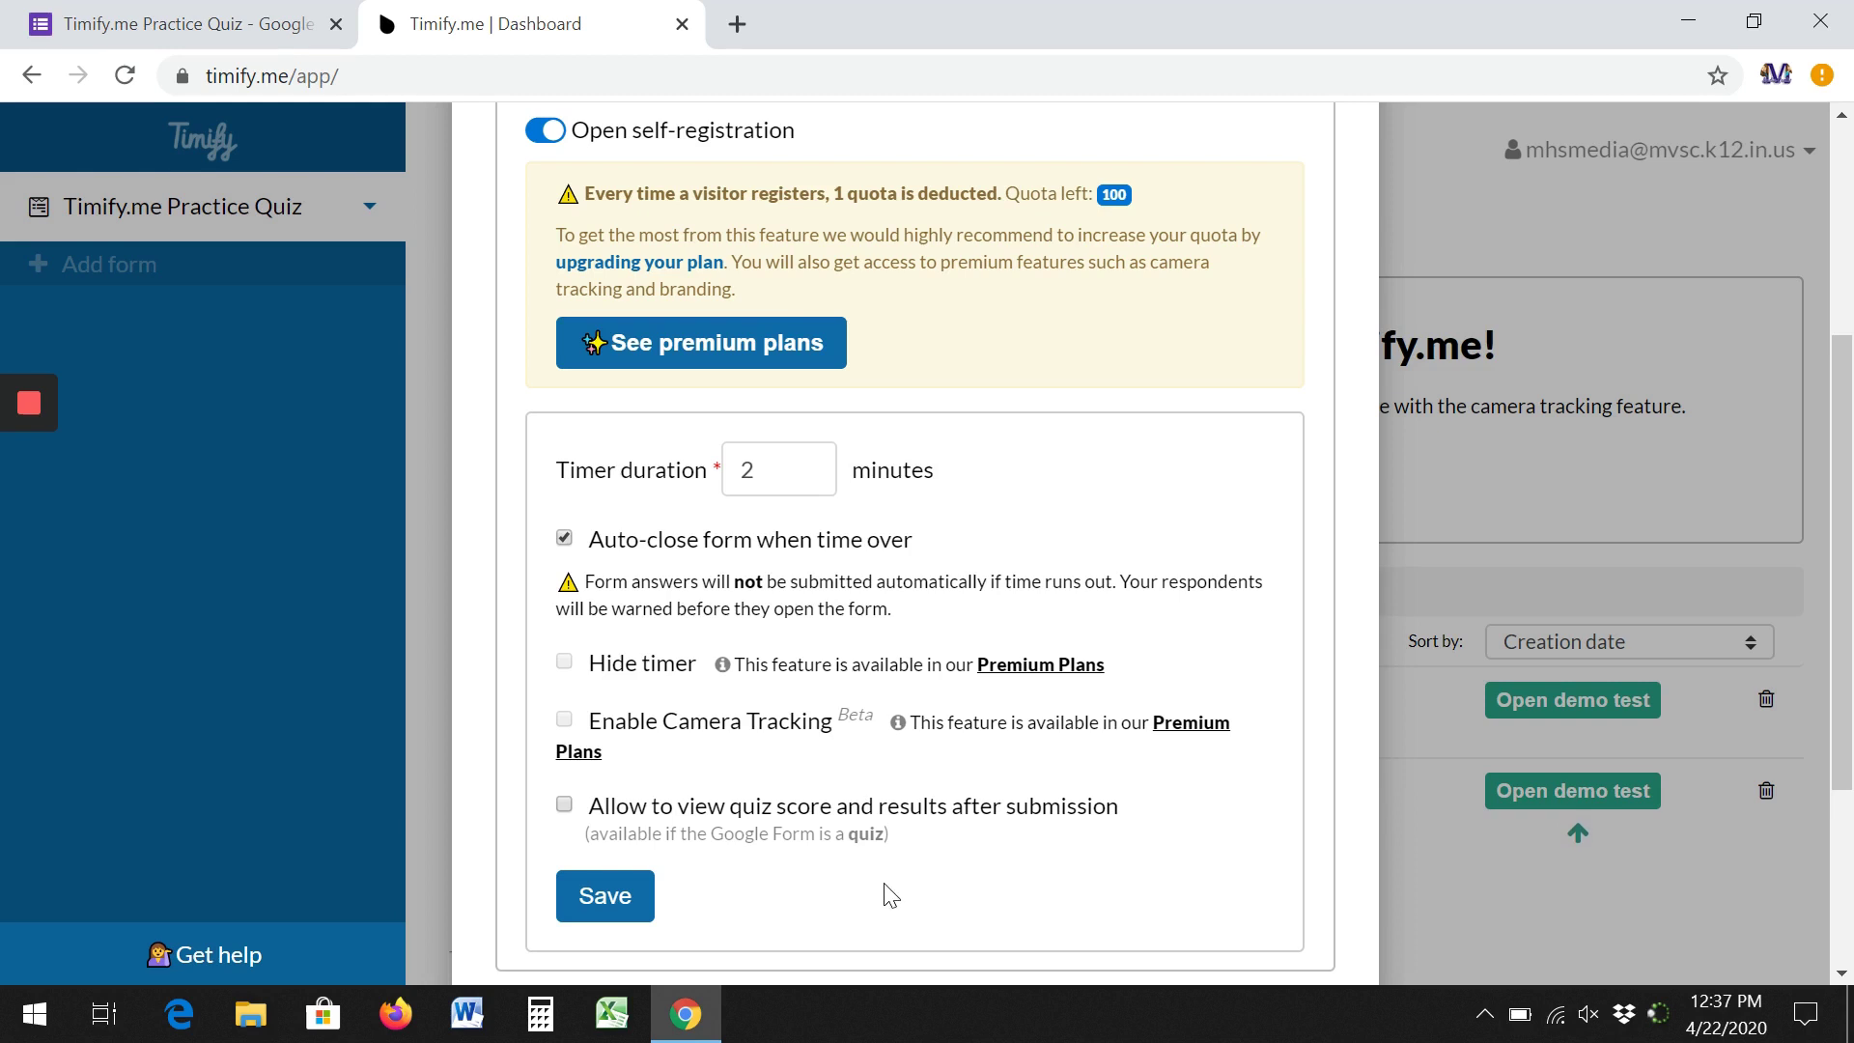
left_click(612, 913)
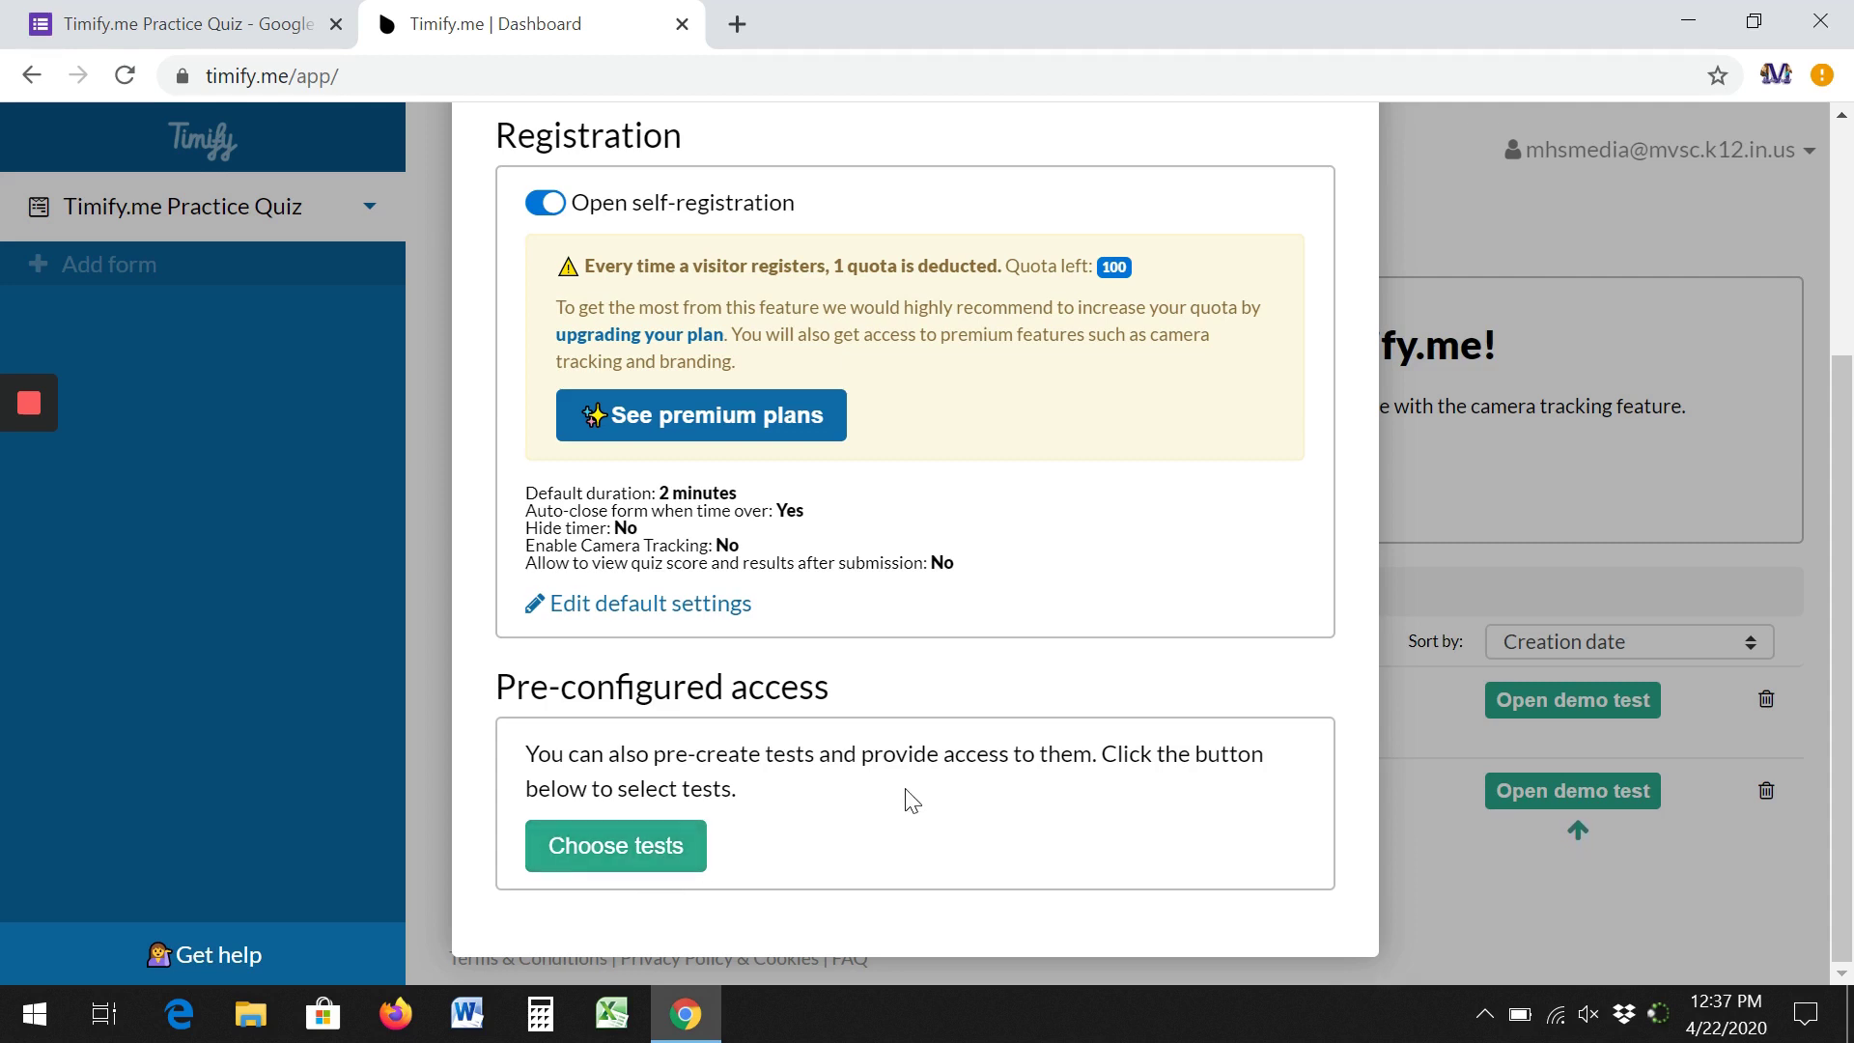
scroll(910, 799, "up", 4)
Copy the public form link and close the Public form link window.
left_click(1215, 386)
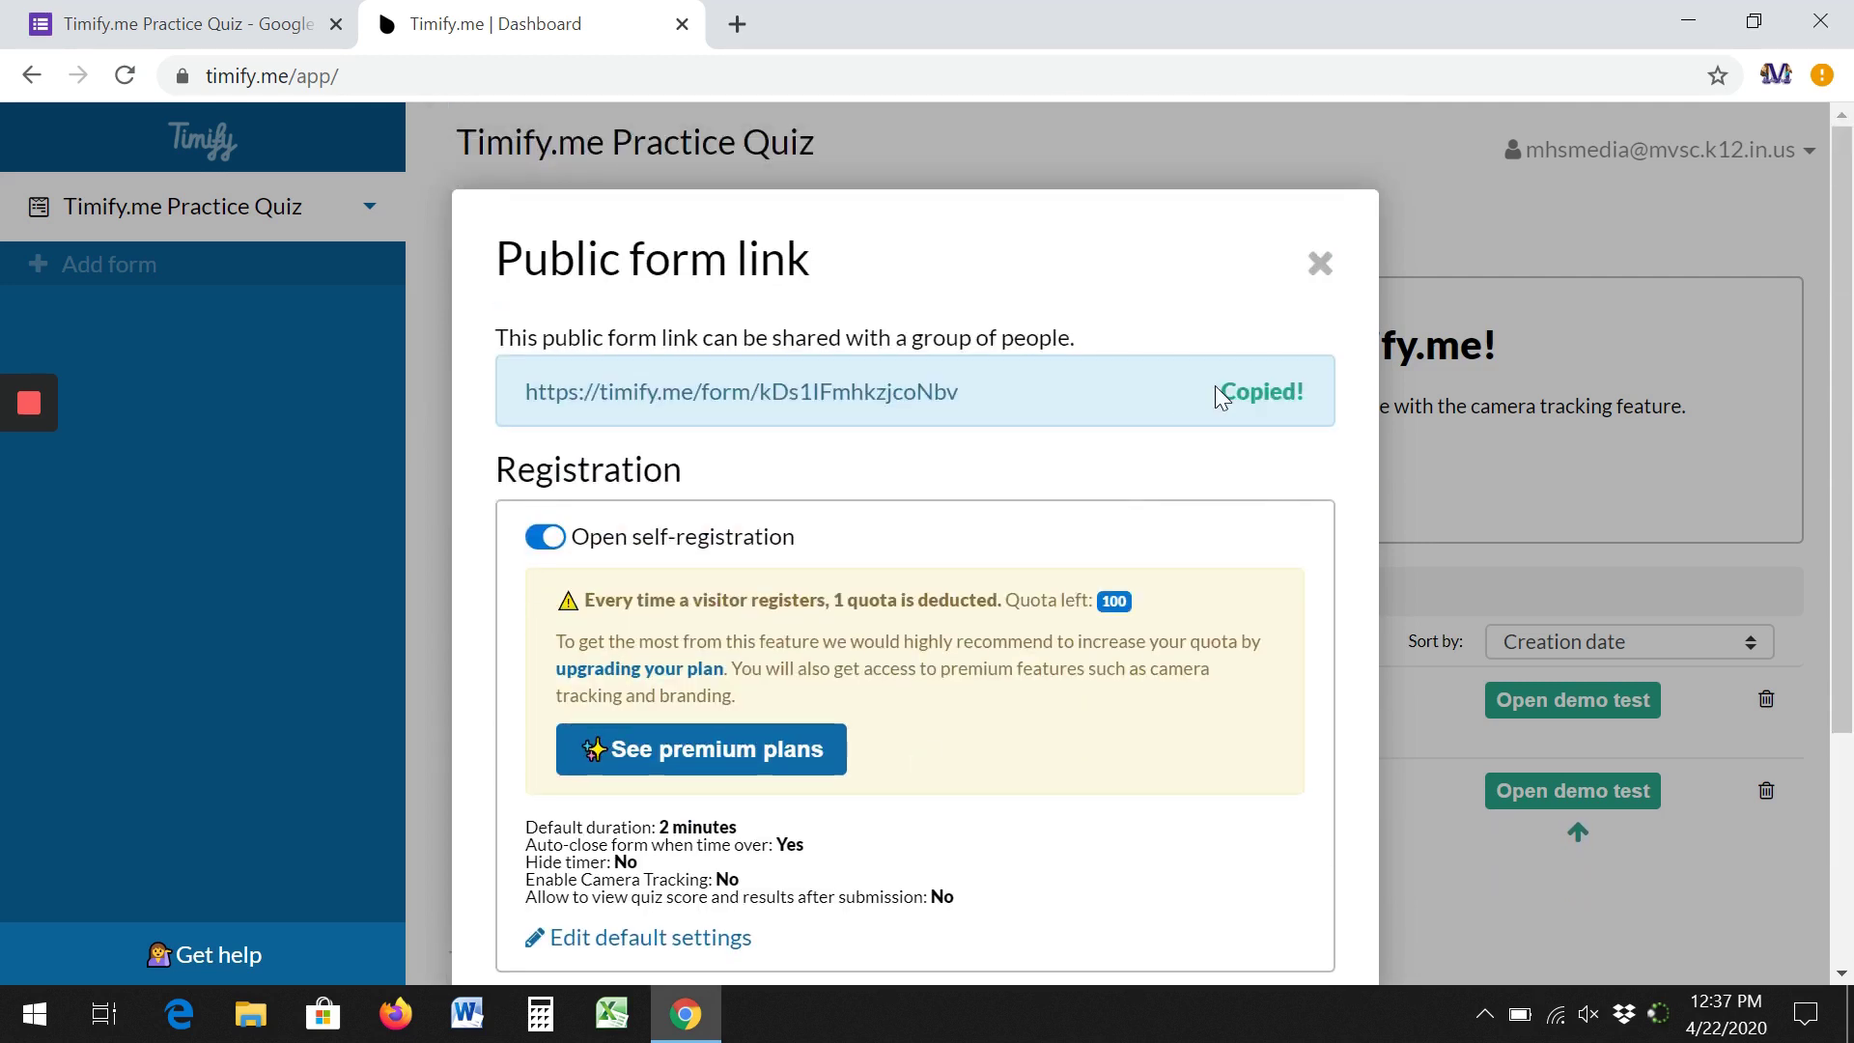
left_click(1320, 263)
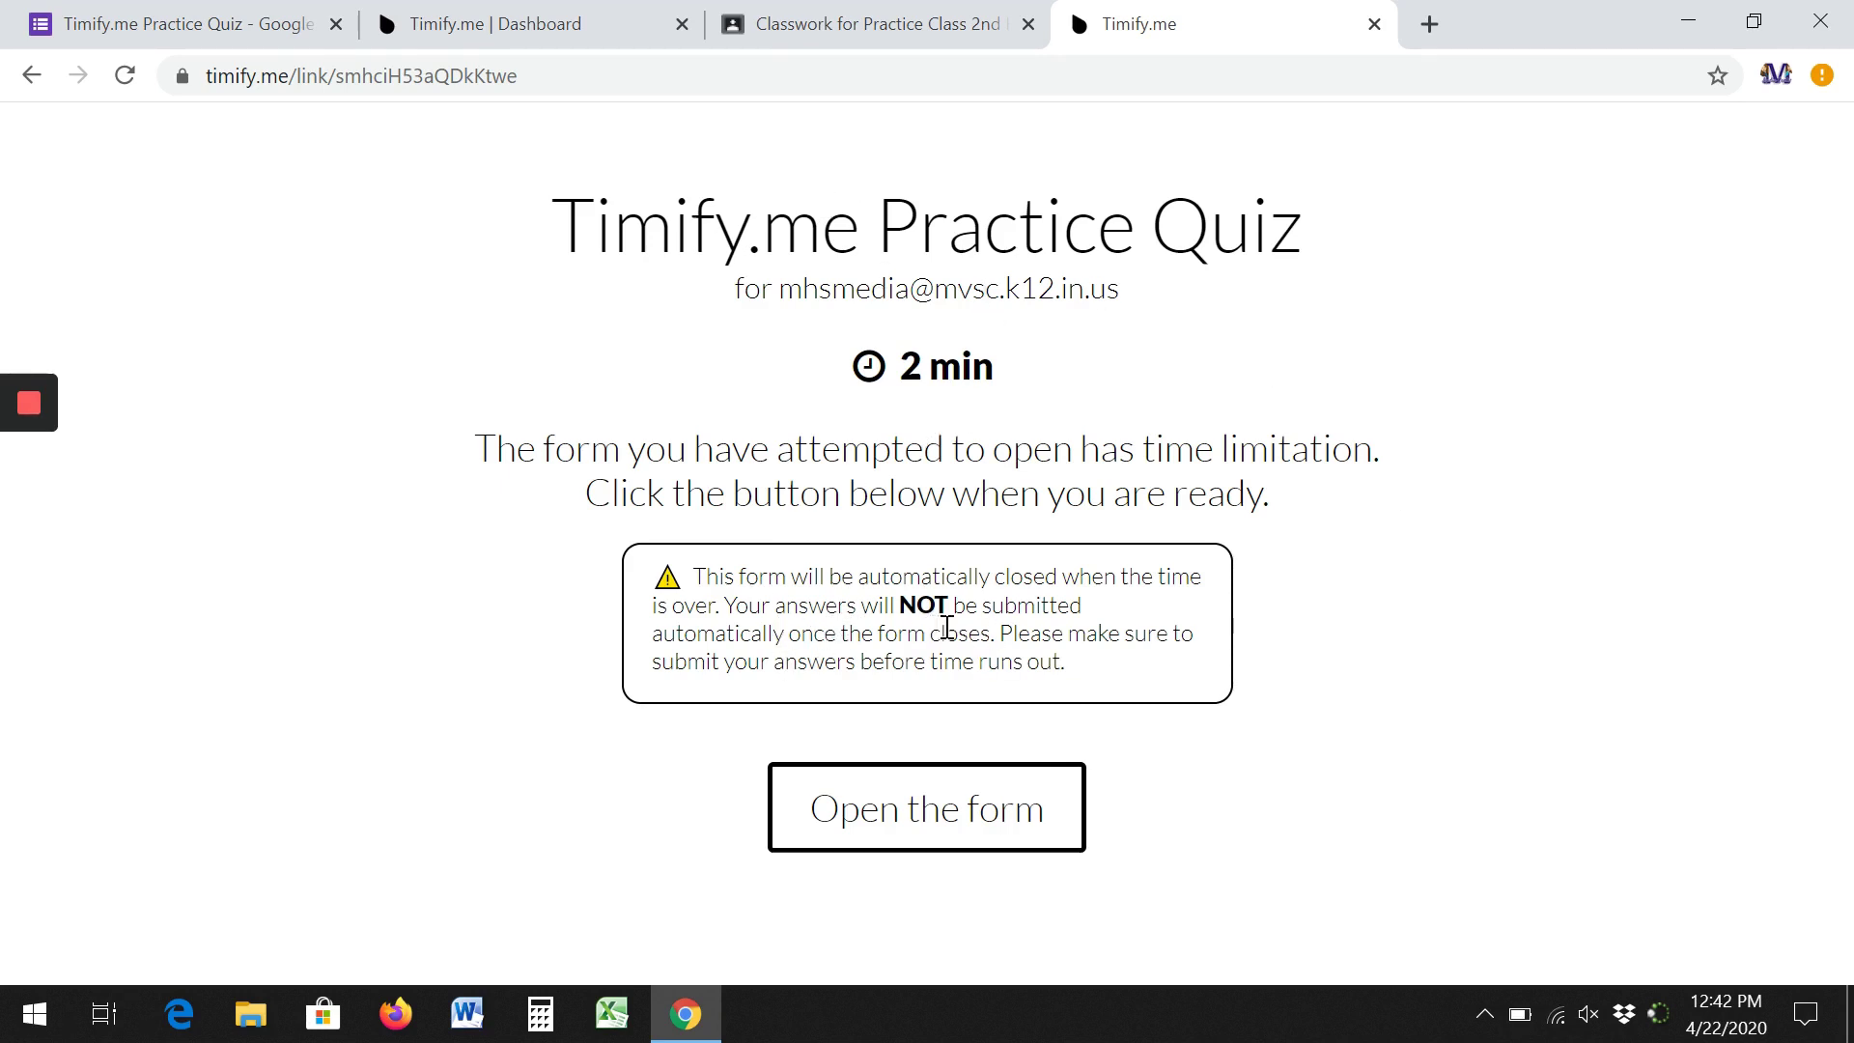
Start the timed Practice Quiz and enter the student's name.
left_click(940, 830)
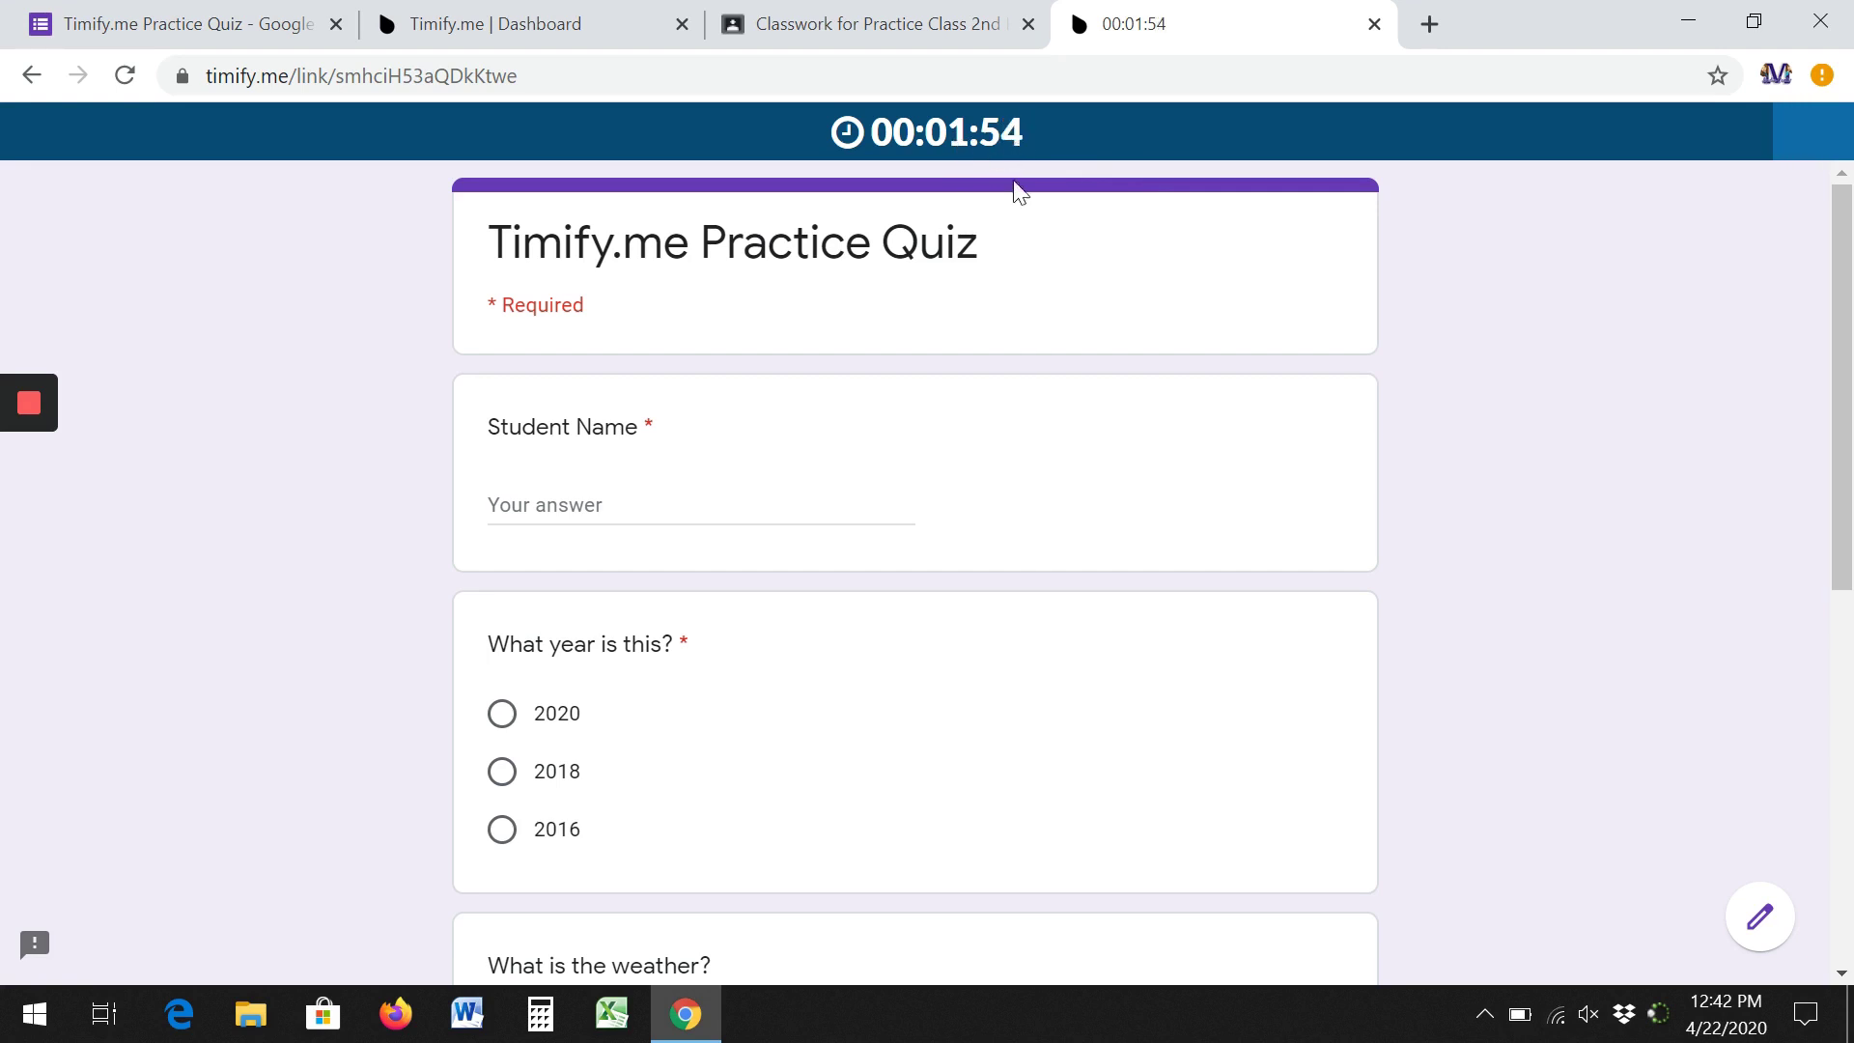
left_click(809, 484)
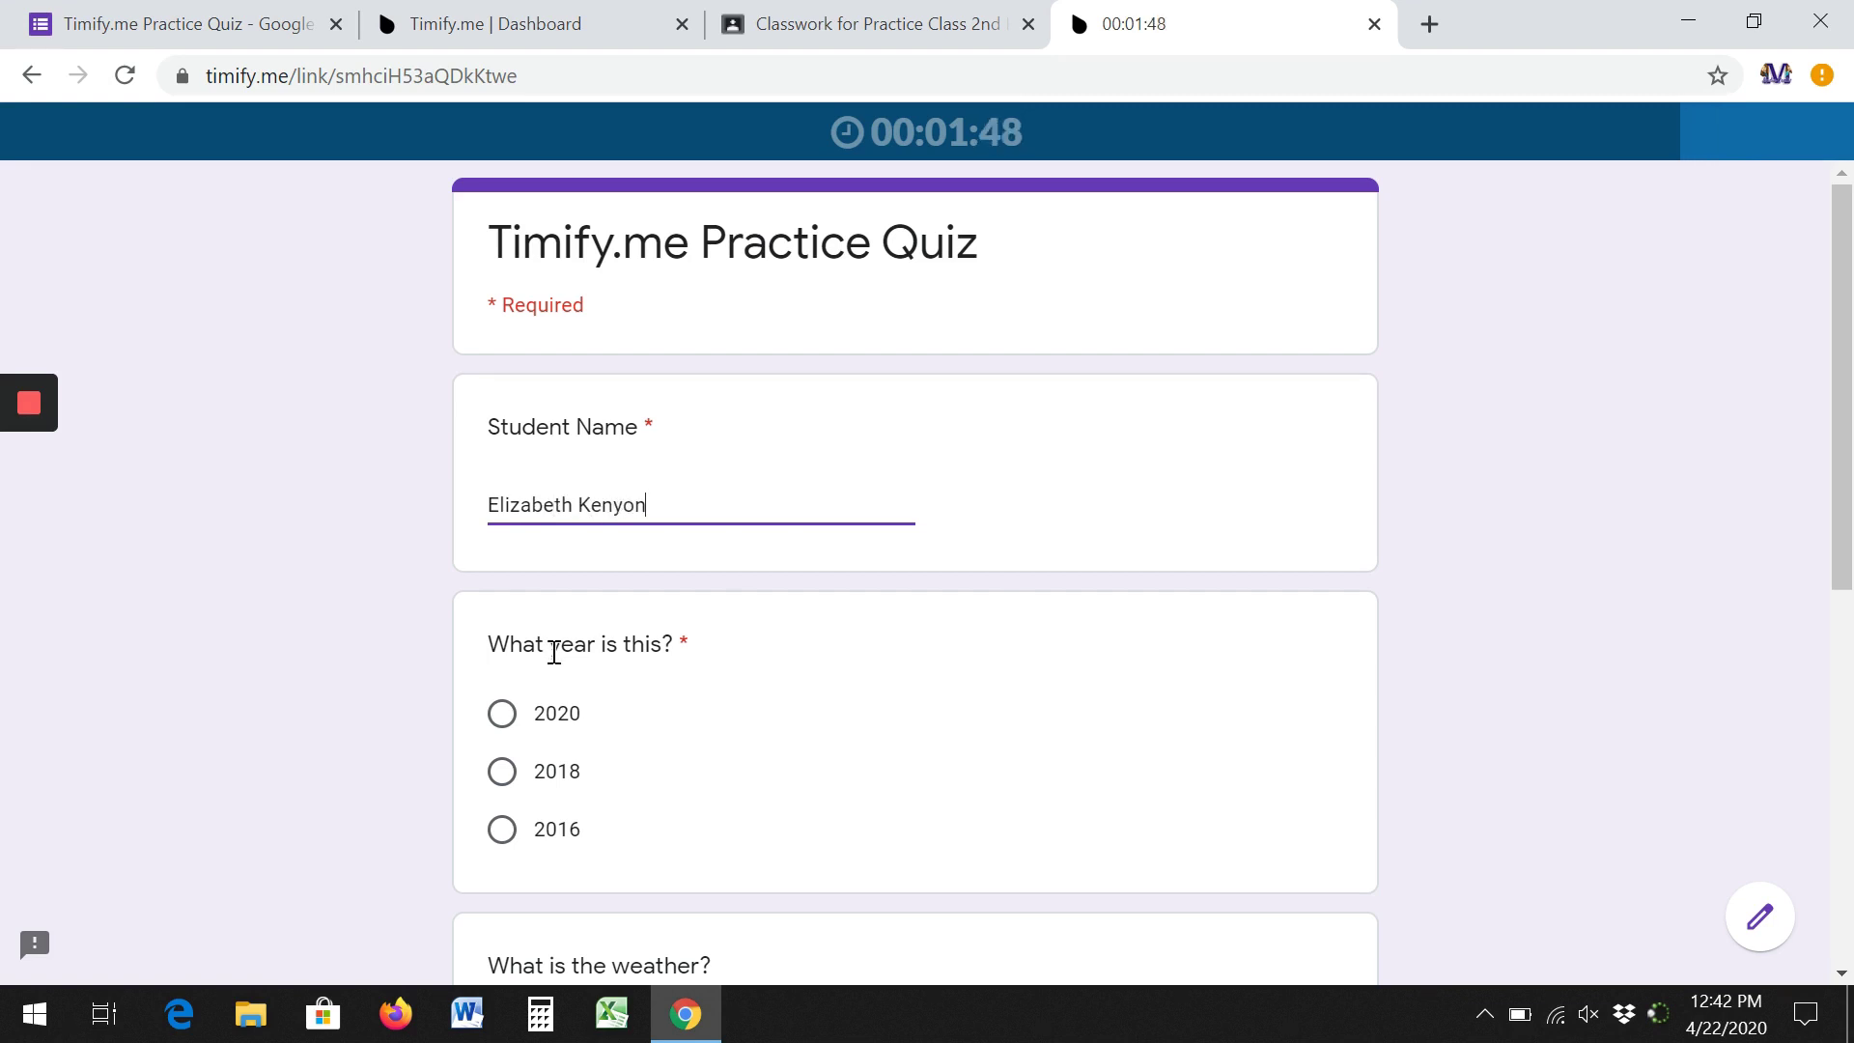
Answer 2020 for the year and Cloudy and cold for the weather, then submit.
left_click(502, 716)
scroll(877, 625, "down", 3)
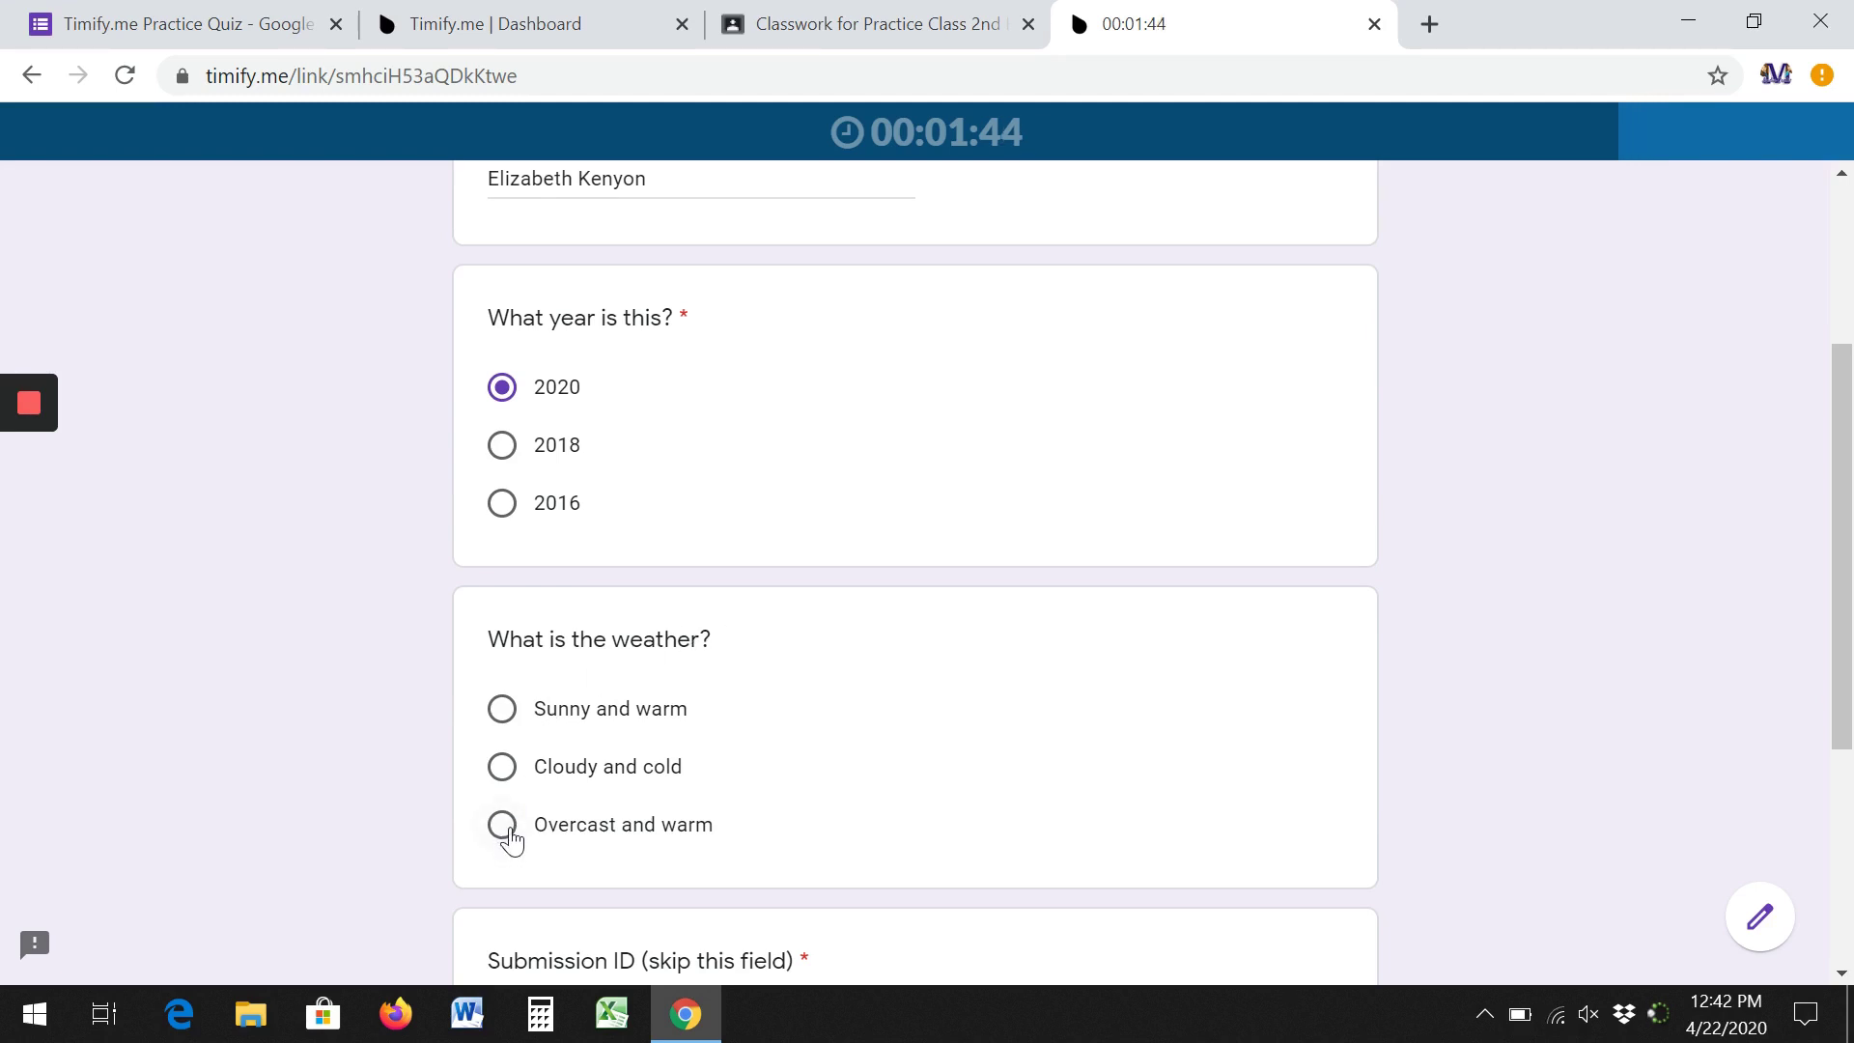
left_click(503, 769)
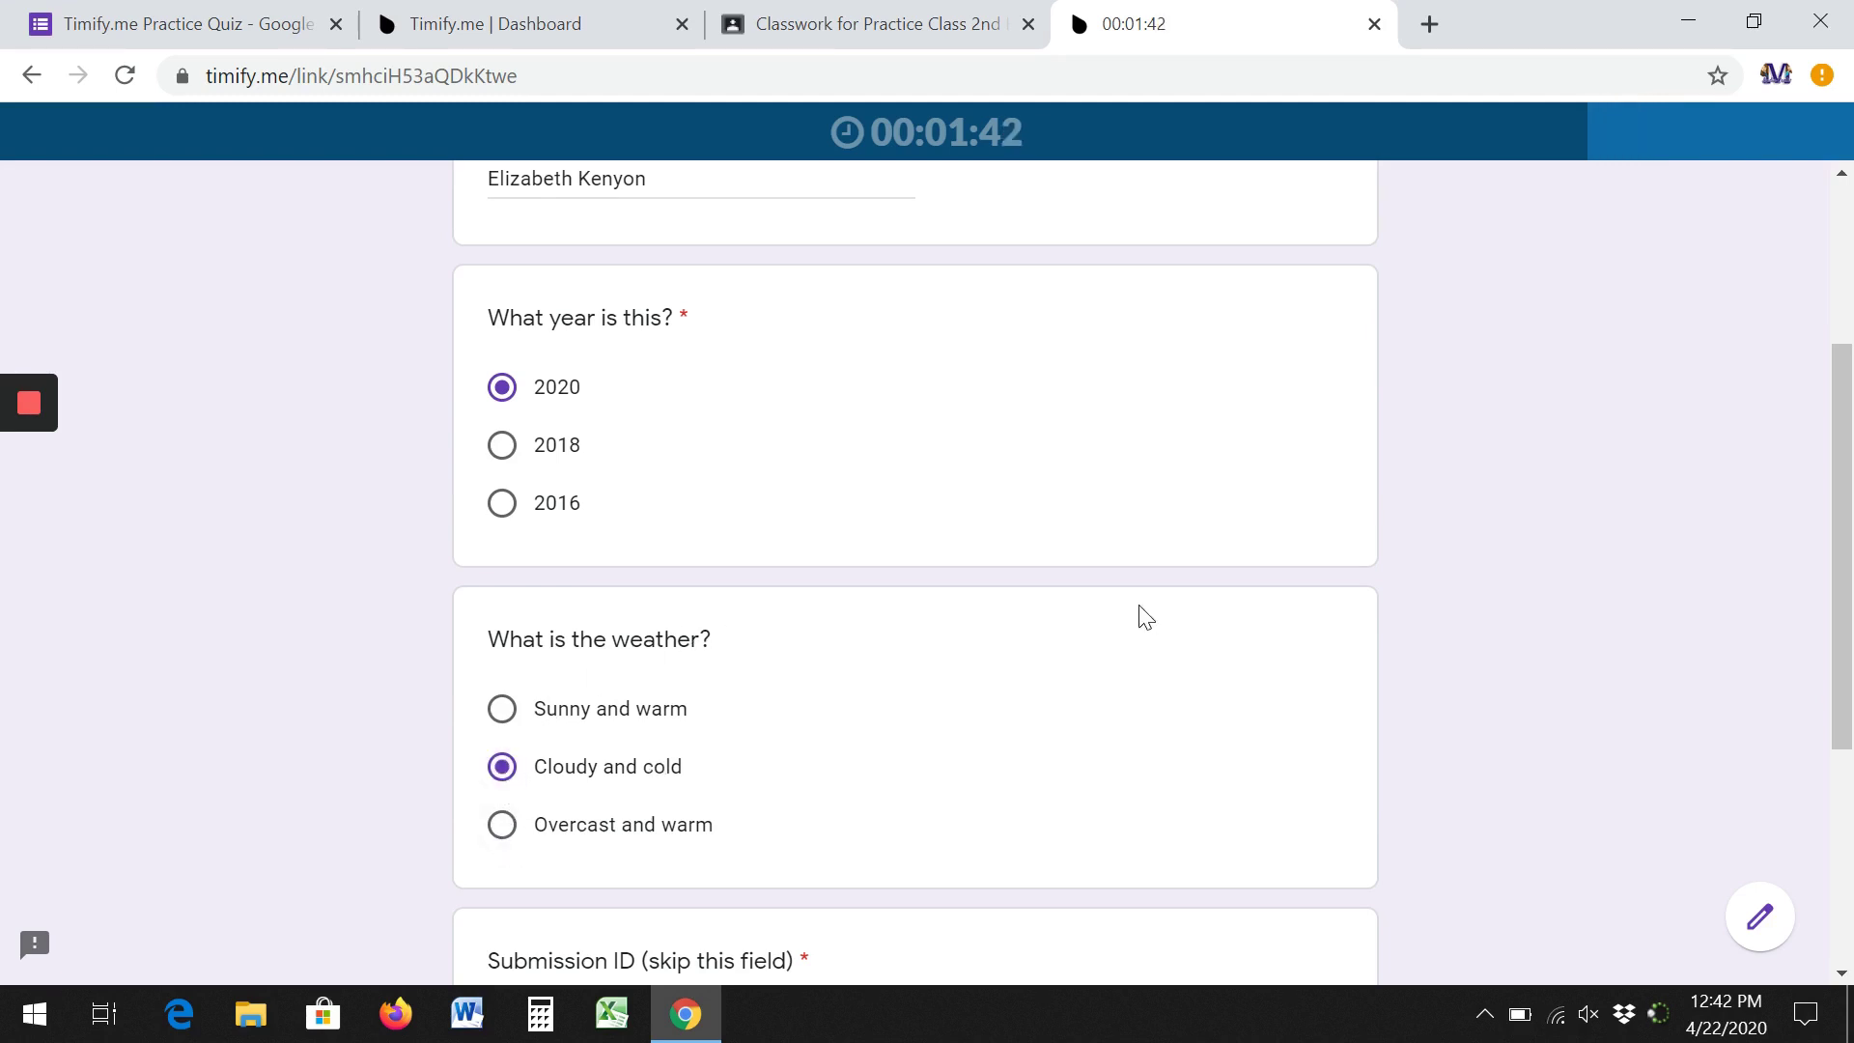
scroll(1142, 610, "down", 2)
scroll(927, 656, "down", 1)
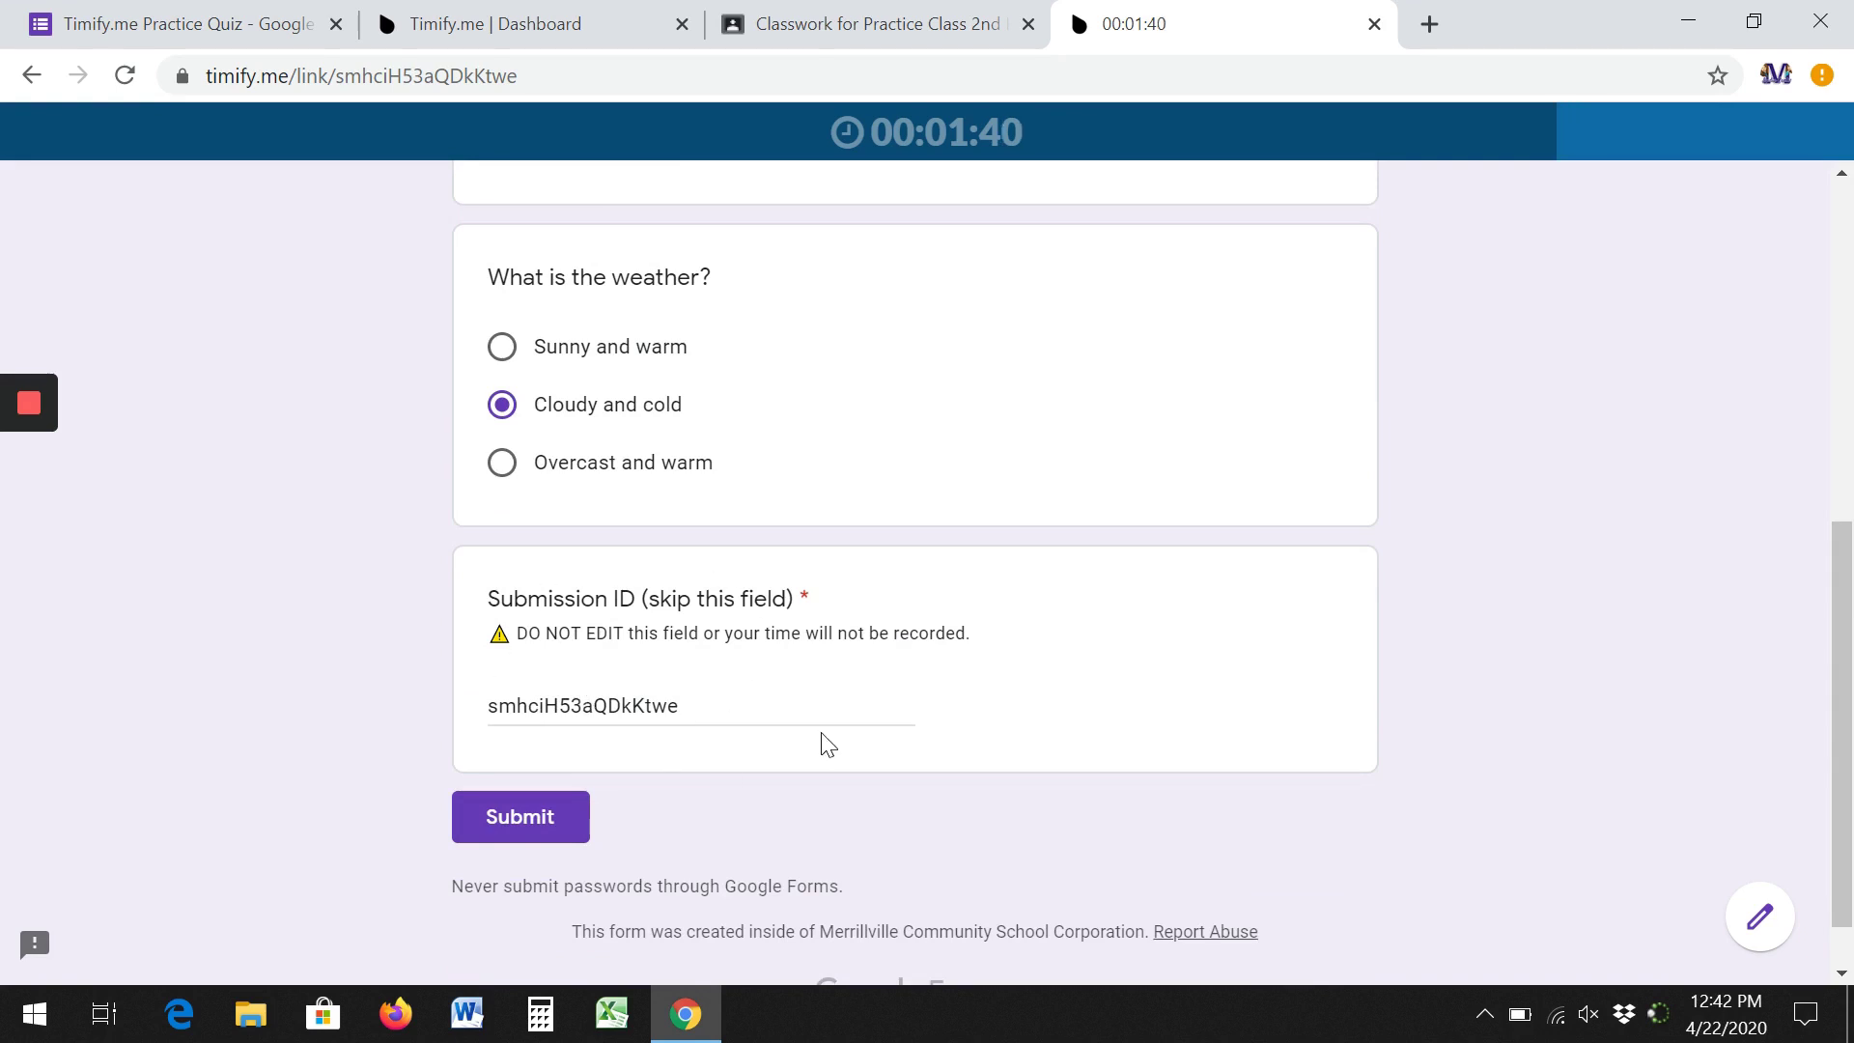
scroll(1428, 769, "up", 4)
scroll(1424, 760, "up", 2)
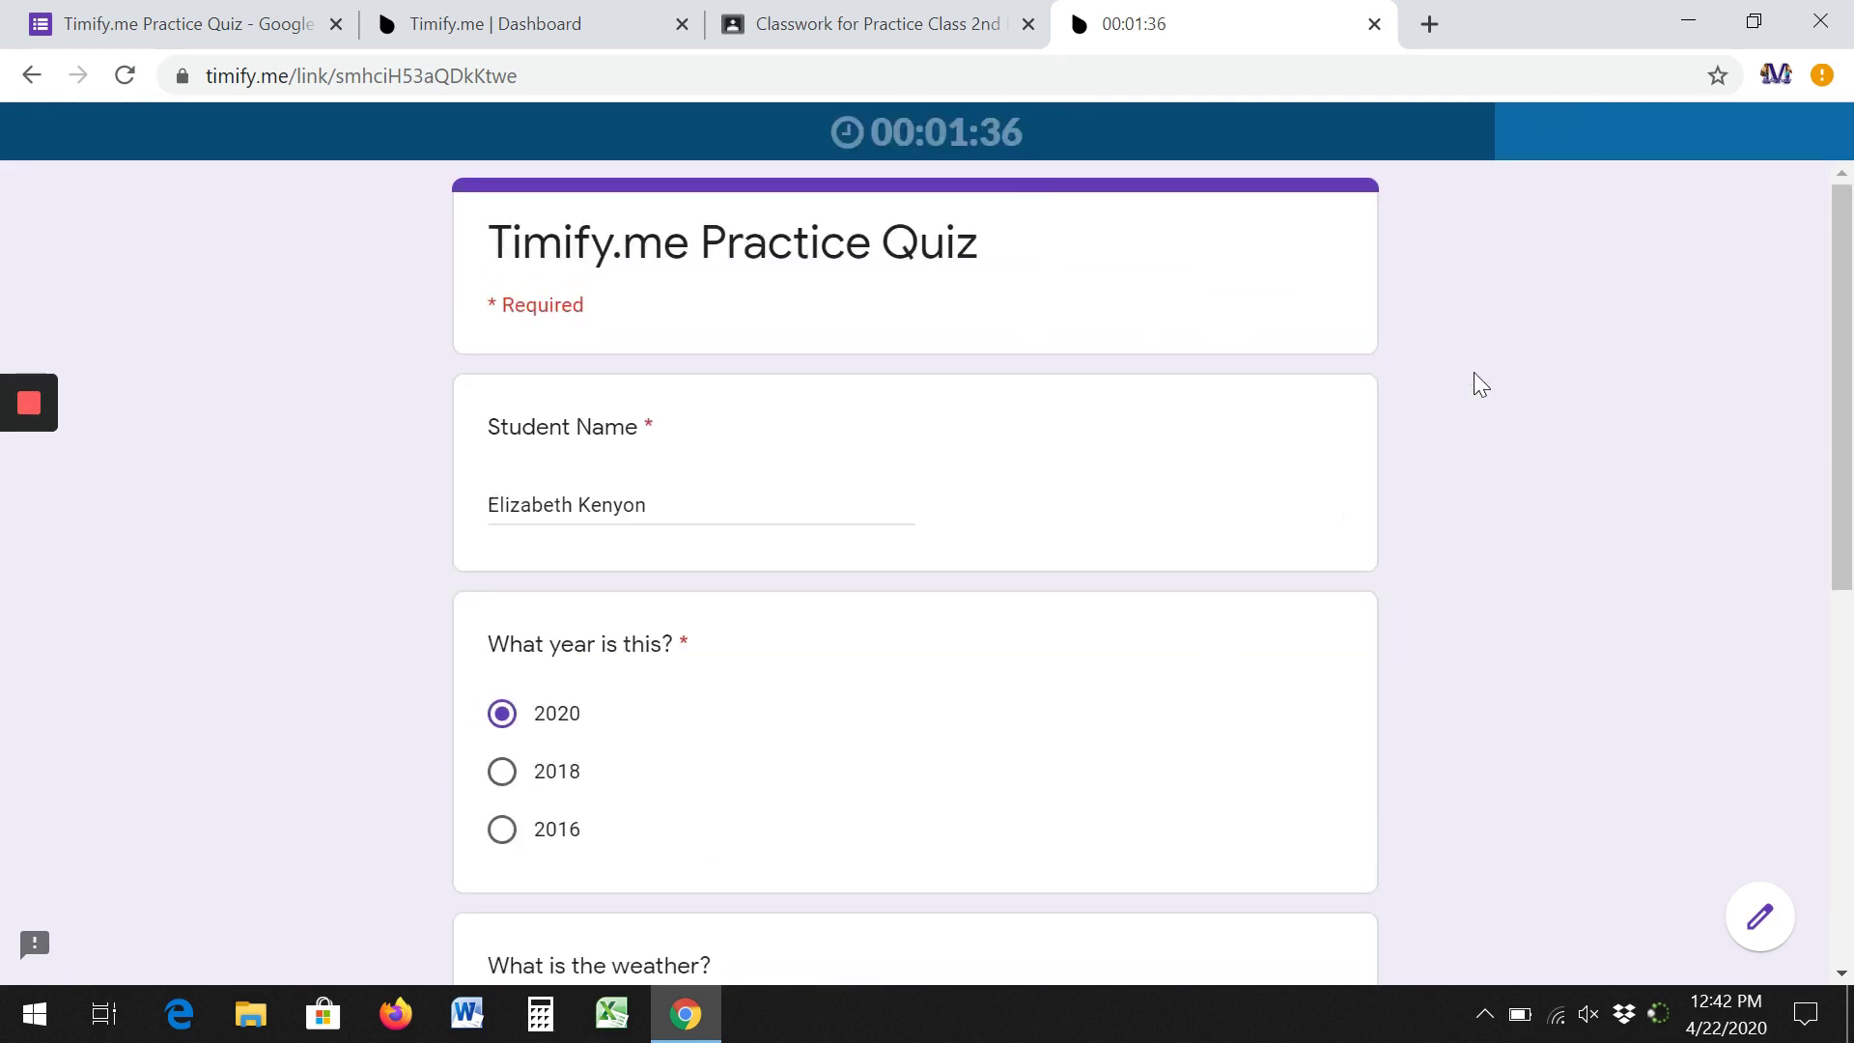
scroll(1155, 199, "down", 1)
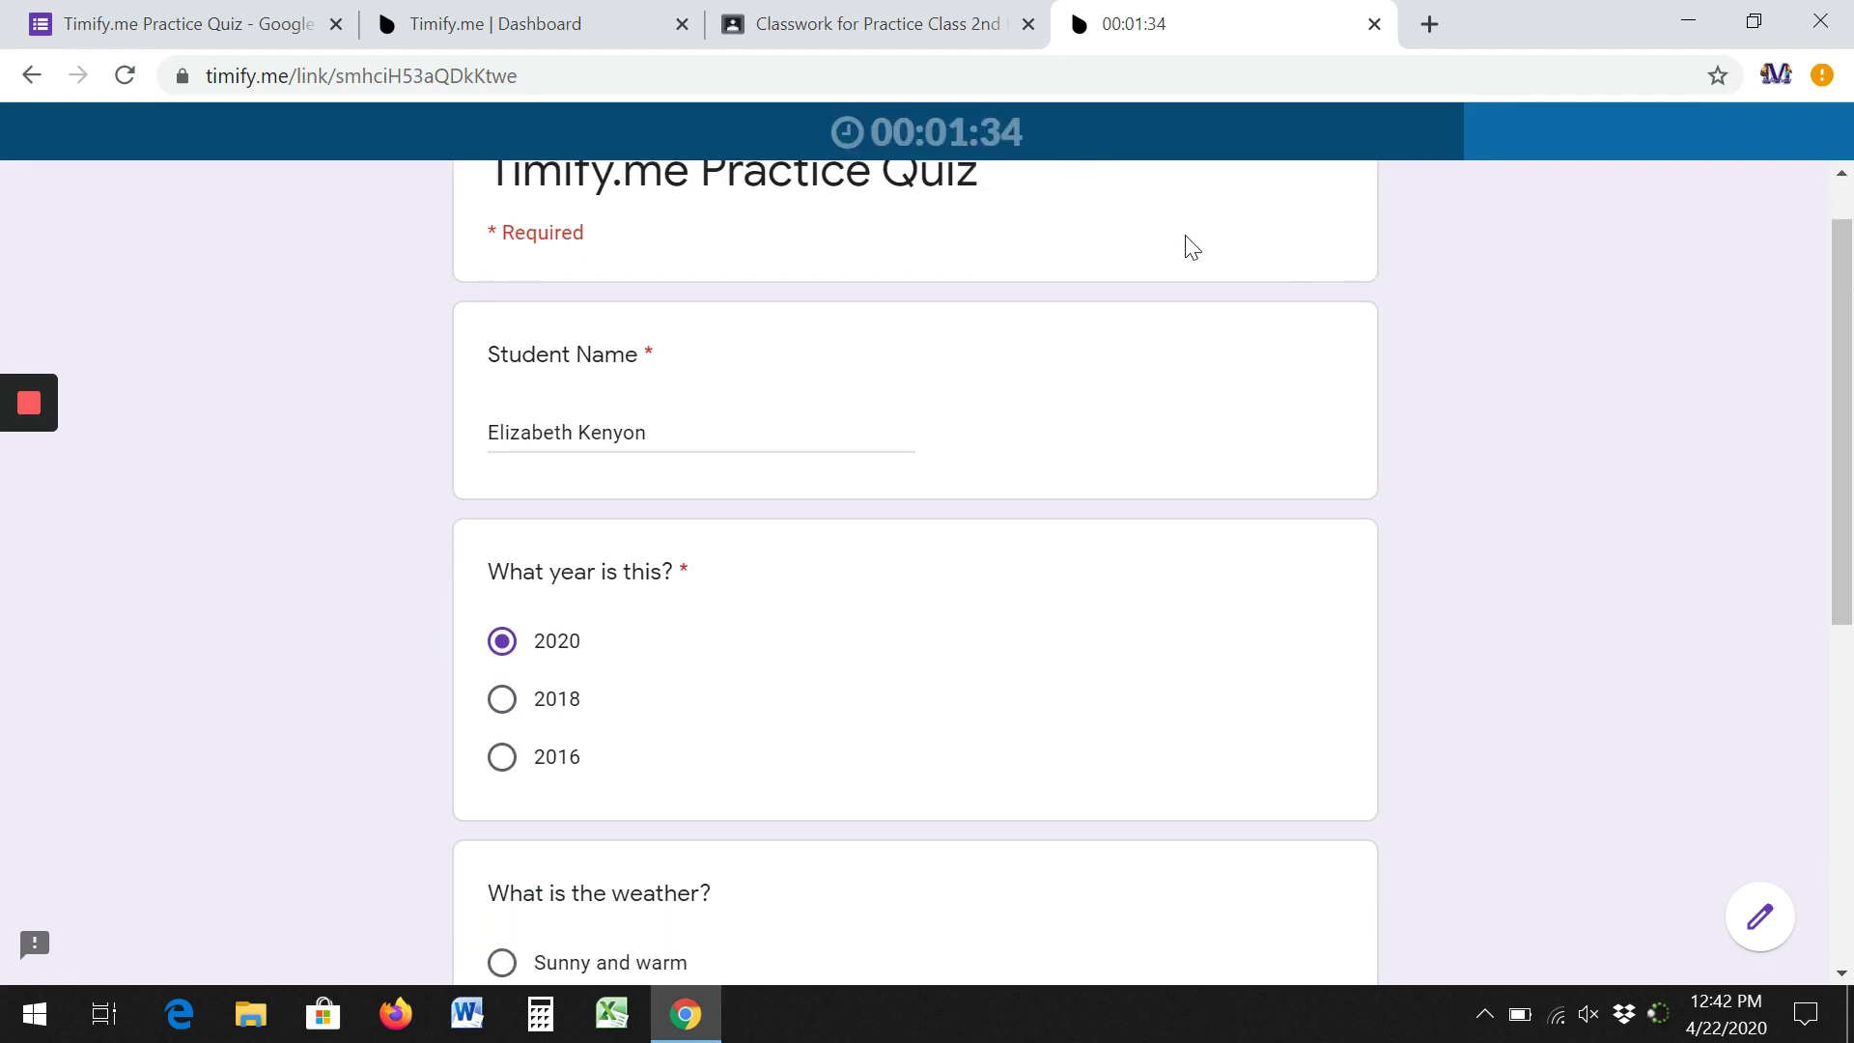
scroll(1270, 385, "down", 3)
scroll(1252, 400, "down", 4)
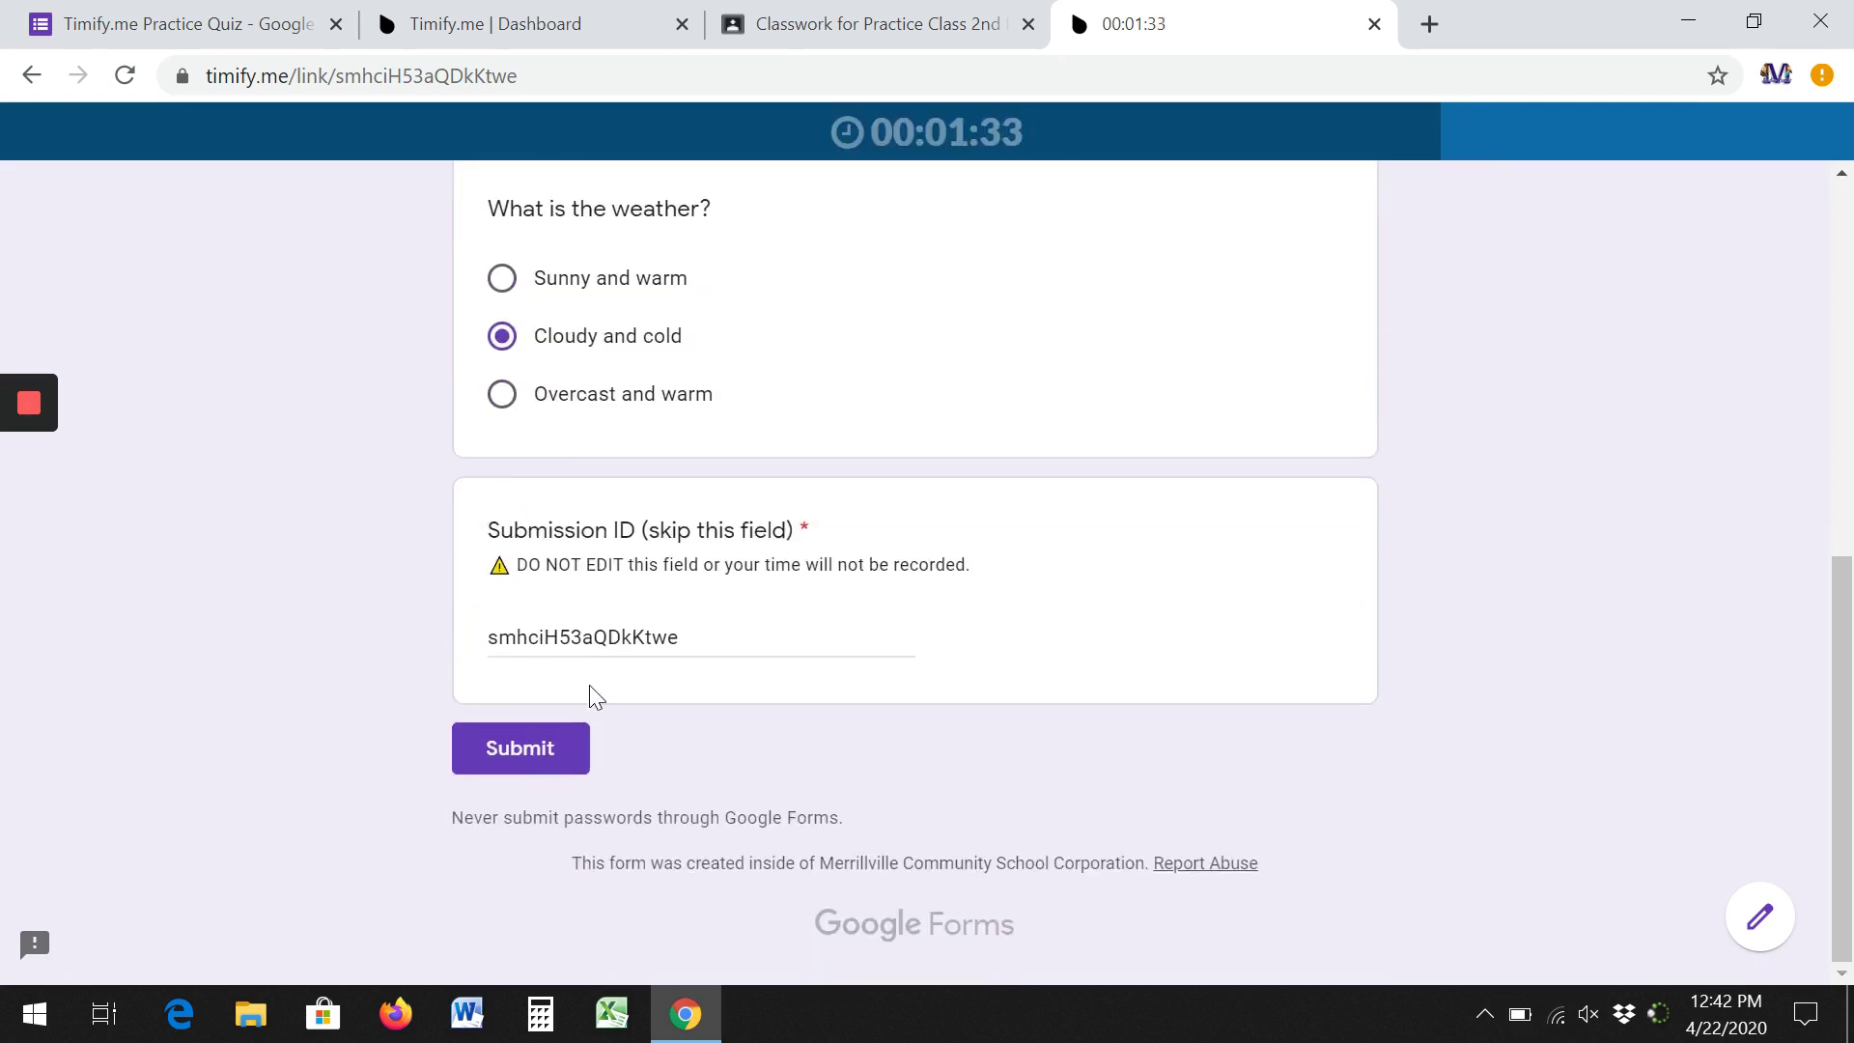
left_click(529, 757)
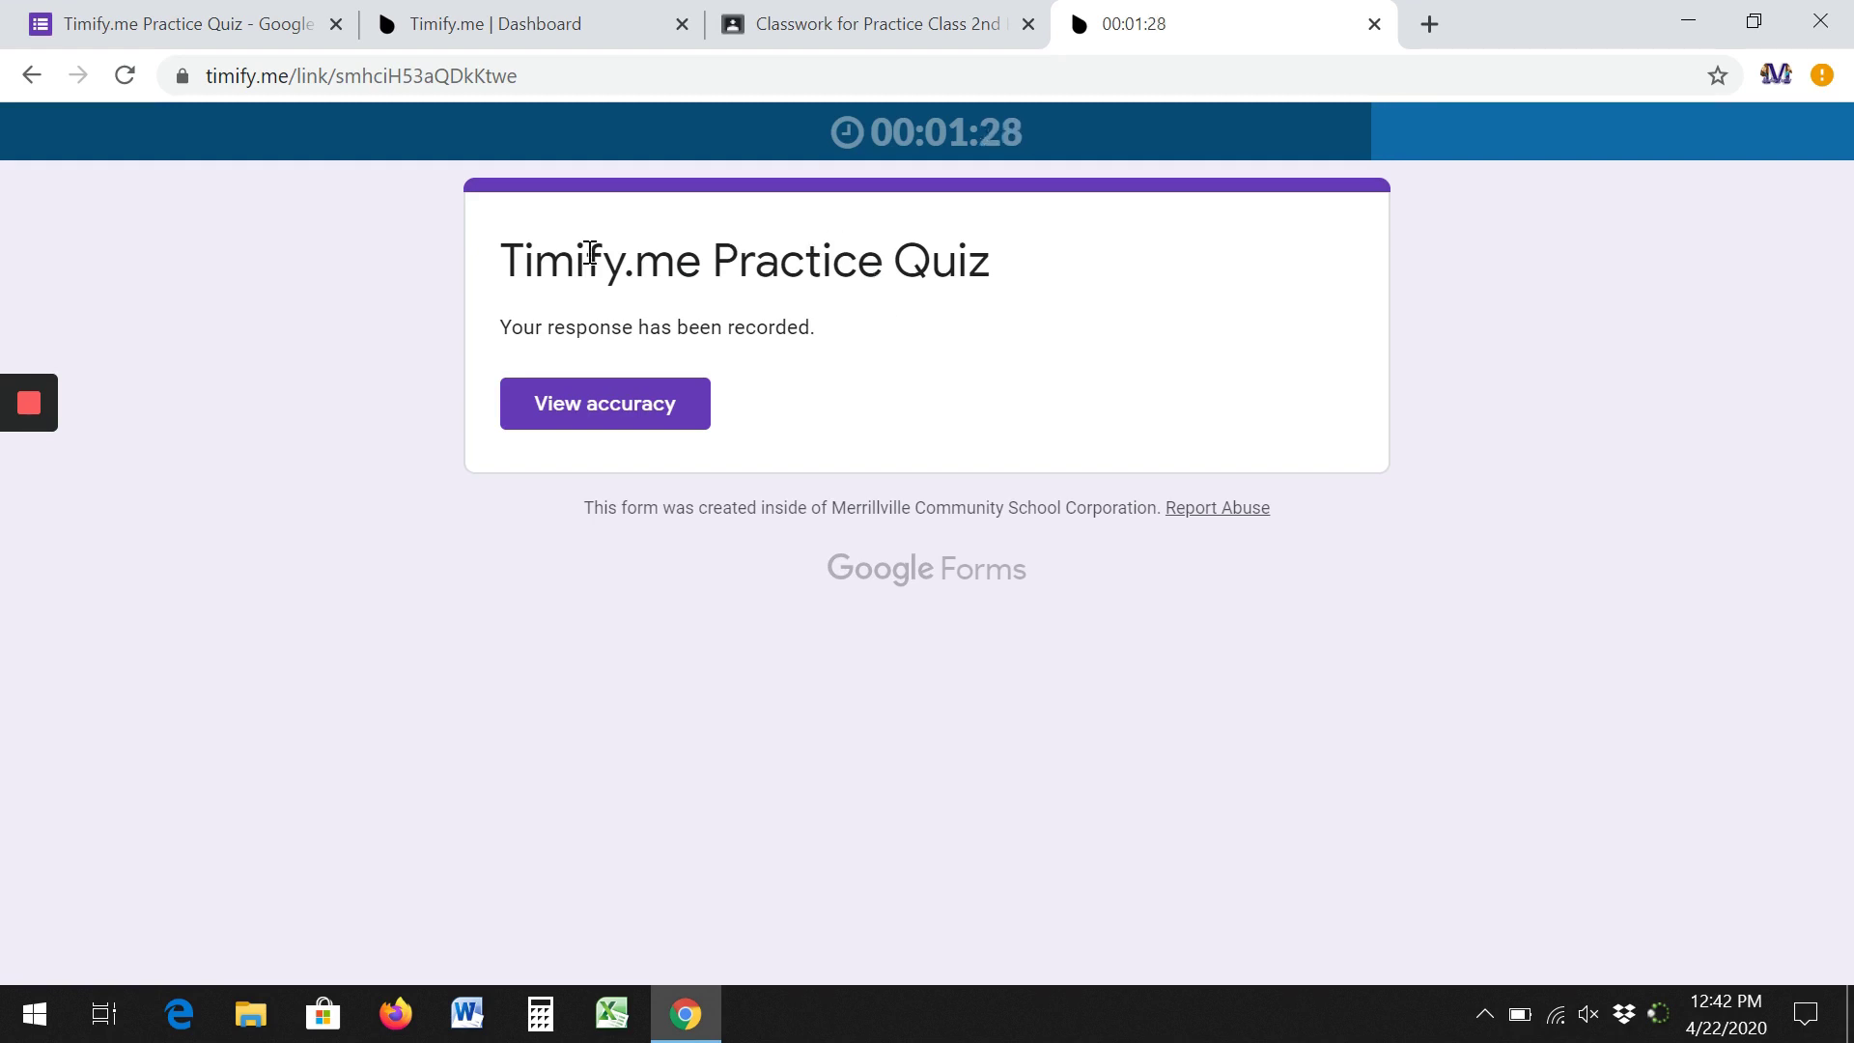
Review the Timify.me dashboard's two attempts: one Time over, one Finished in time.
left_click(42, 402)
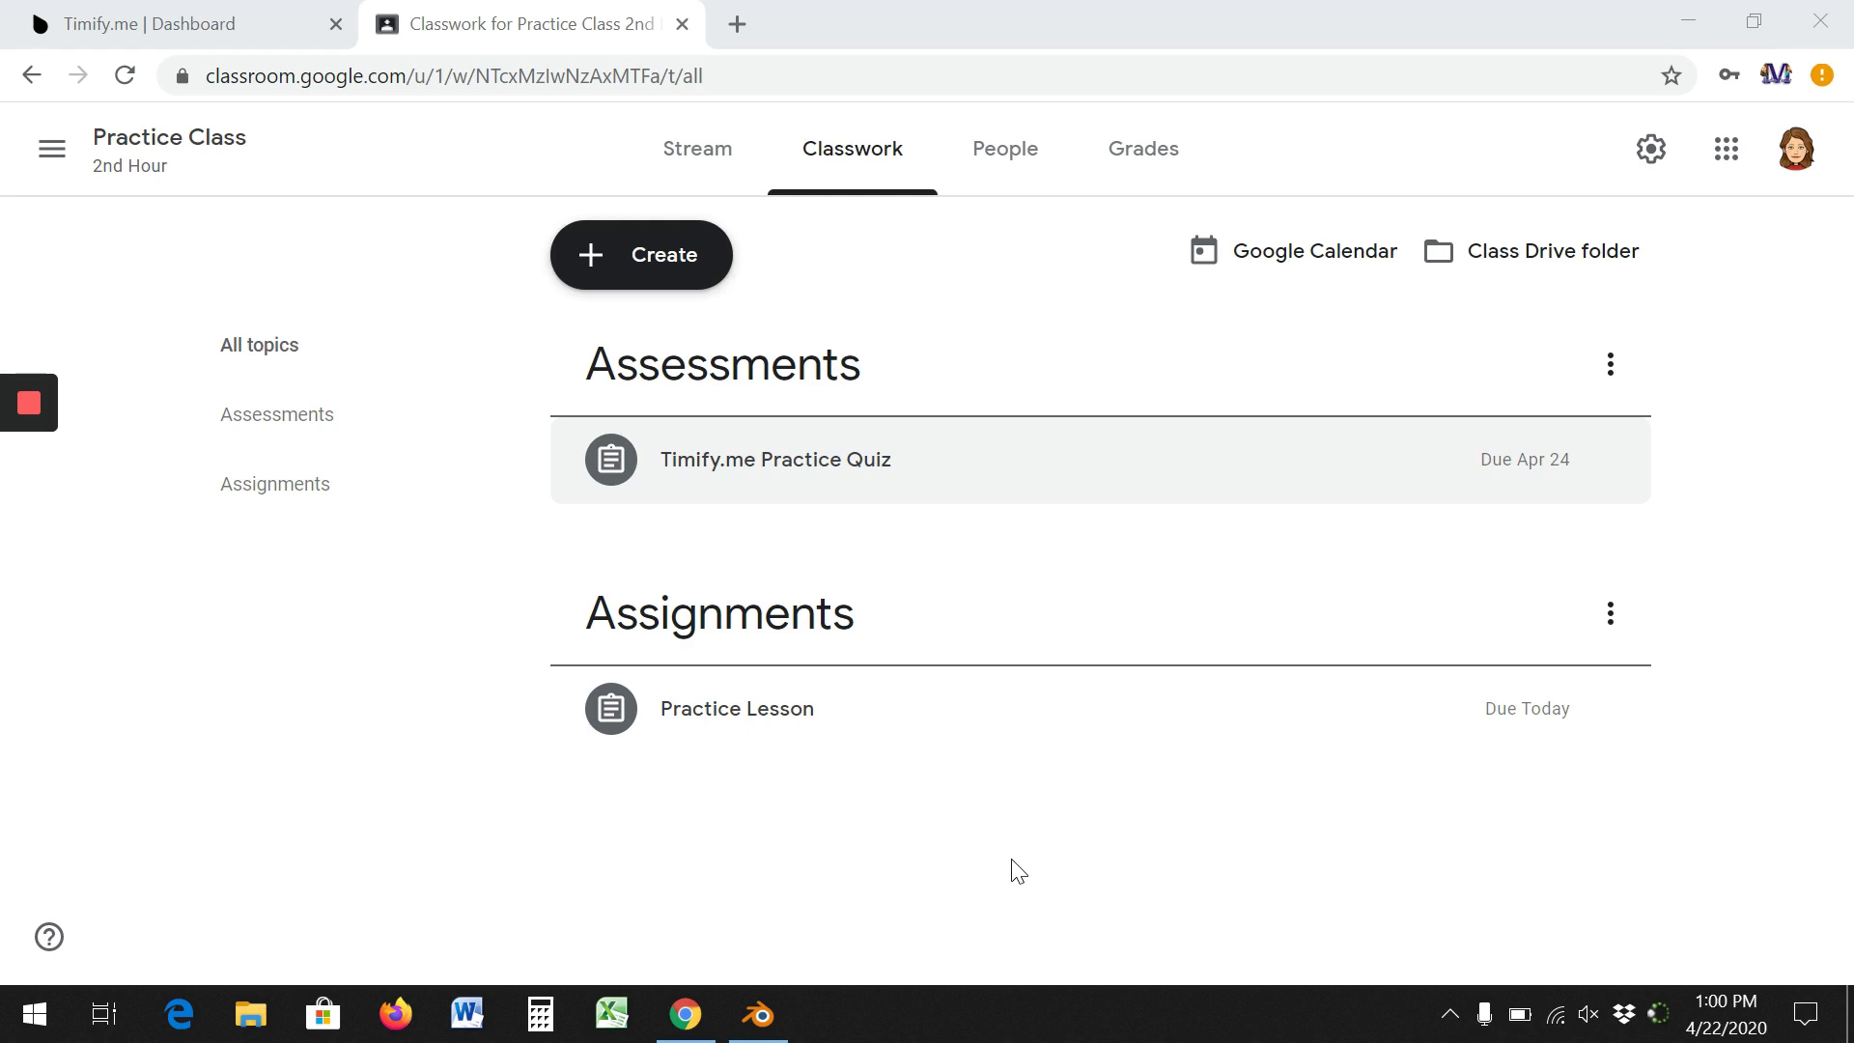
left_click(218, 36)
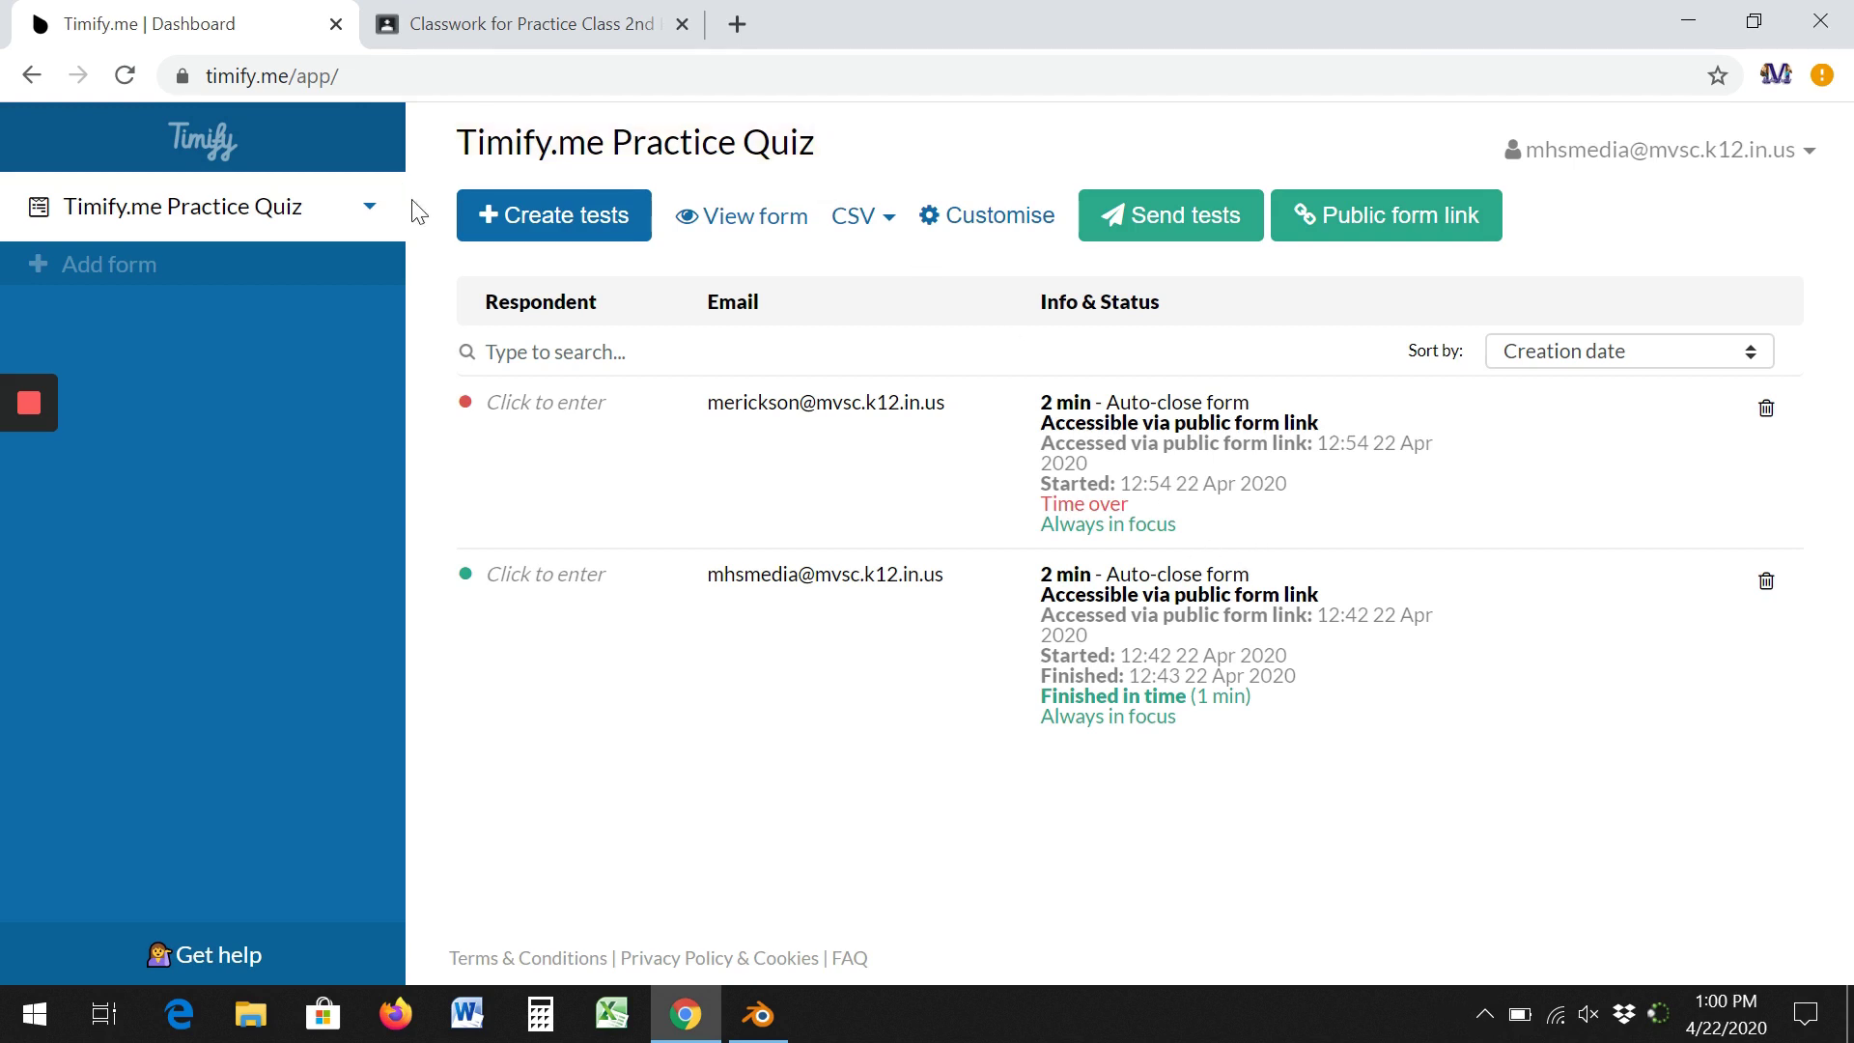
Open the Practice Quiz in the form editor and look through its Responses tab showing 1 response.
left_click(763, 224)
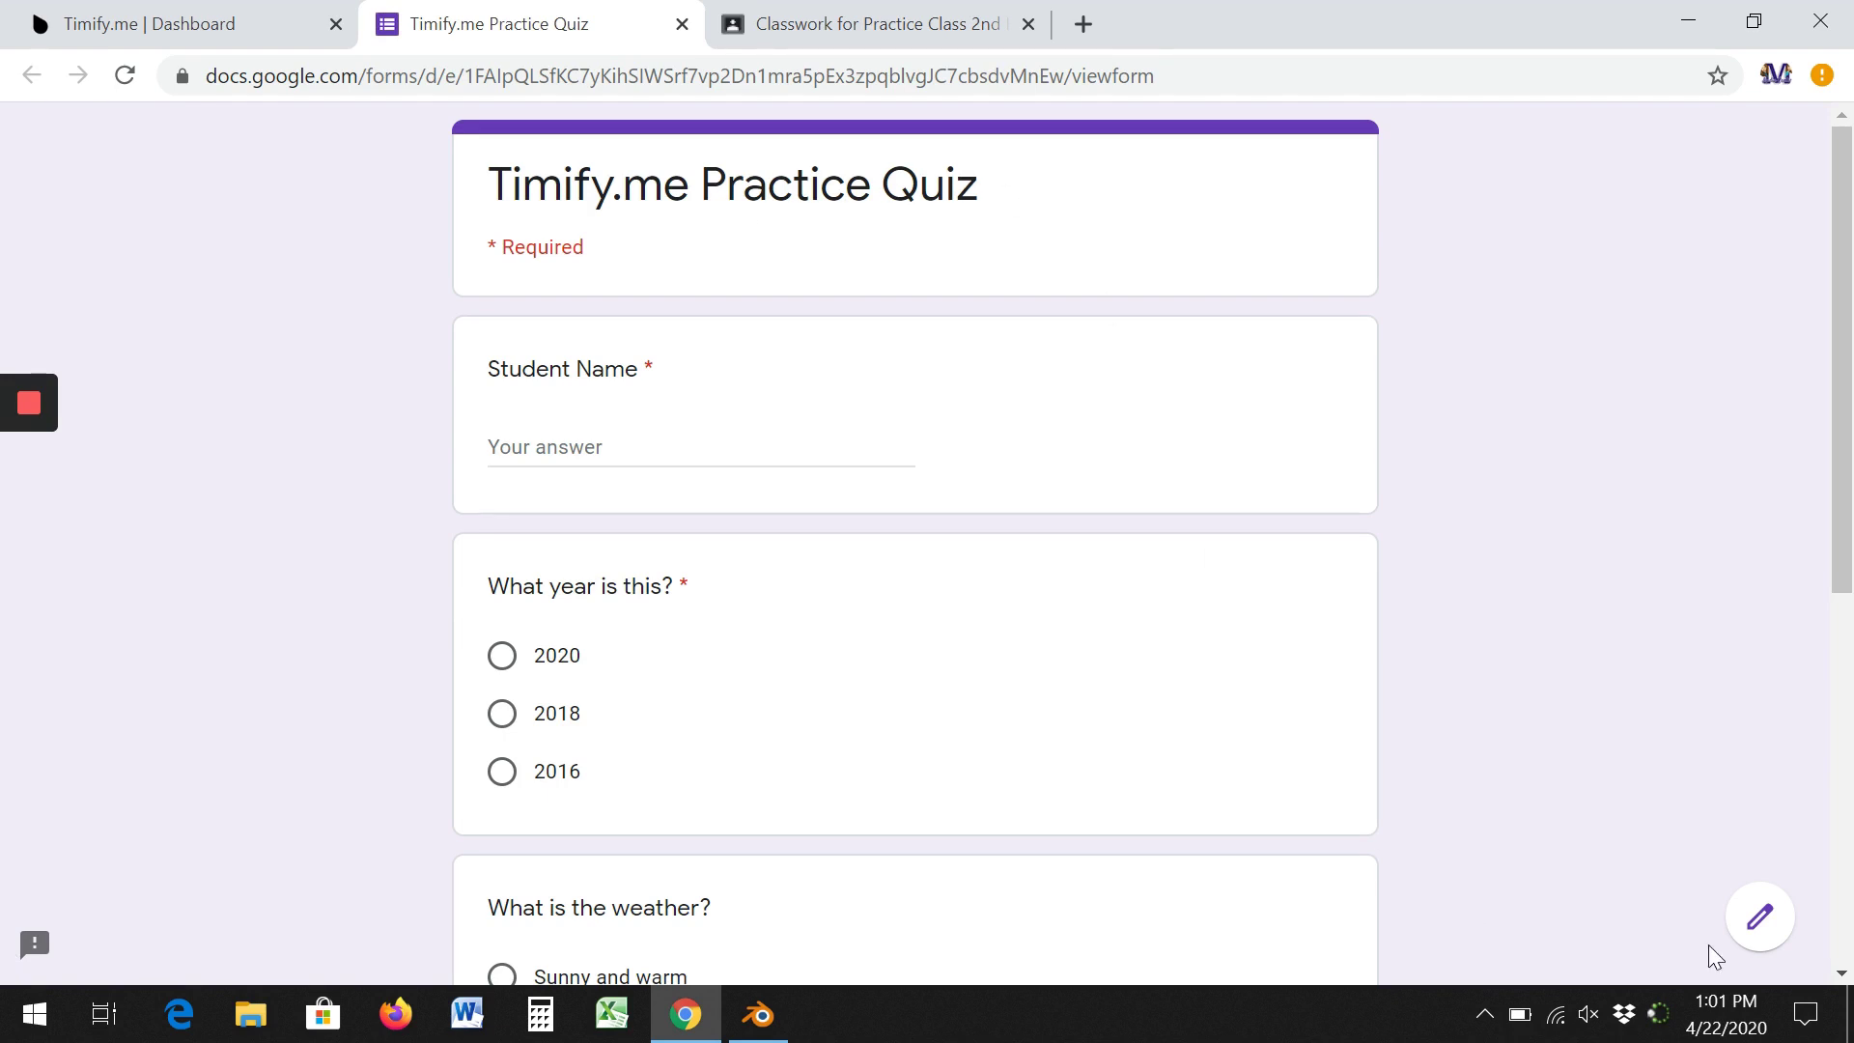
left_click(1760, 915)
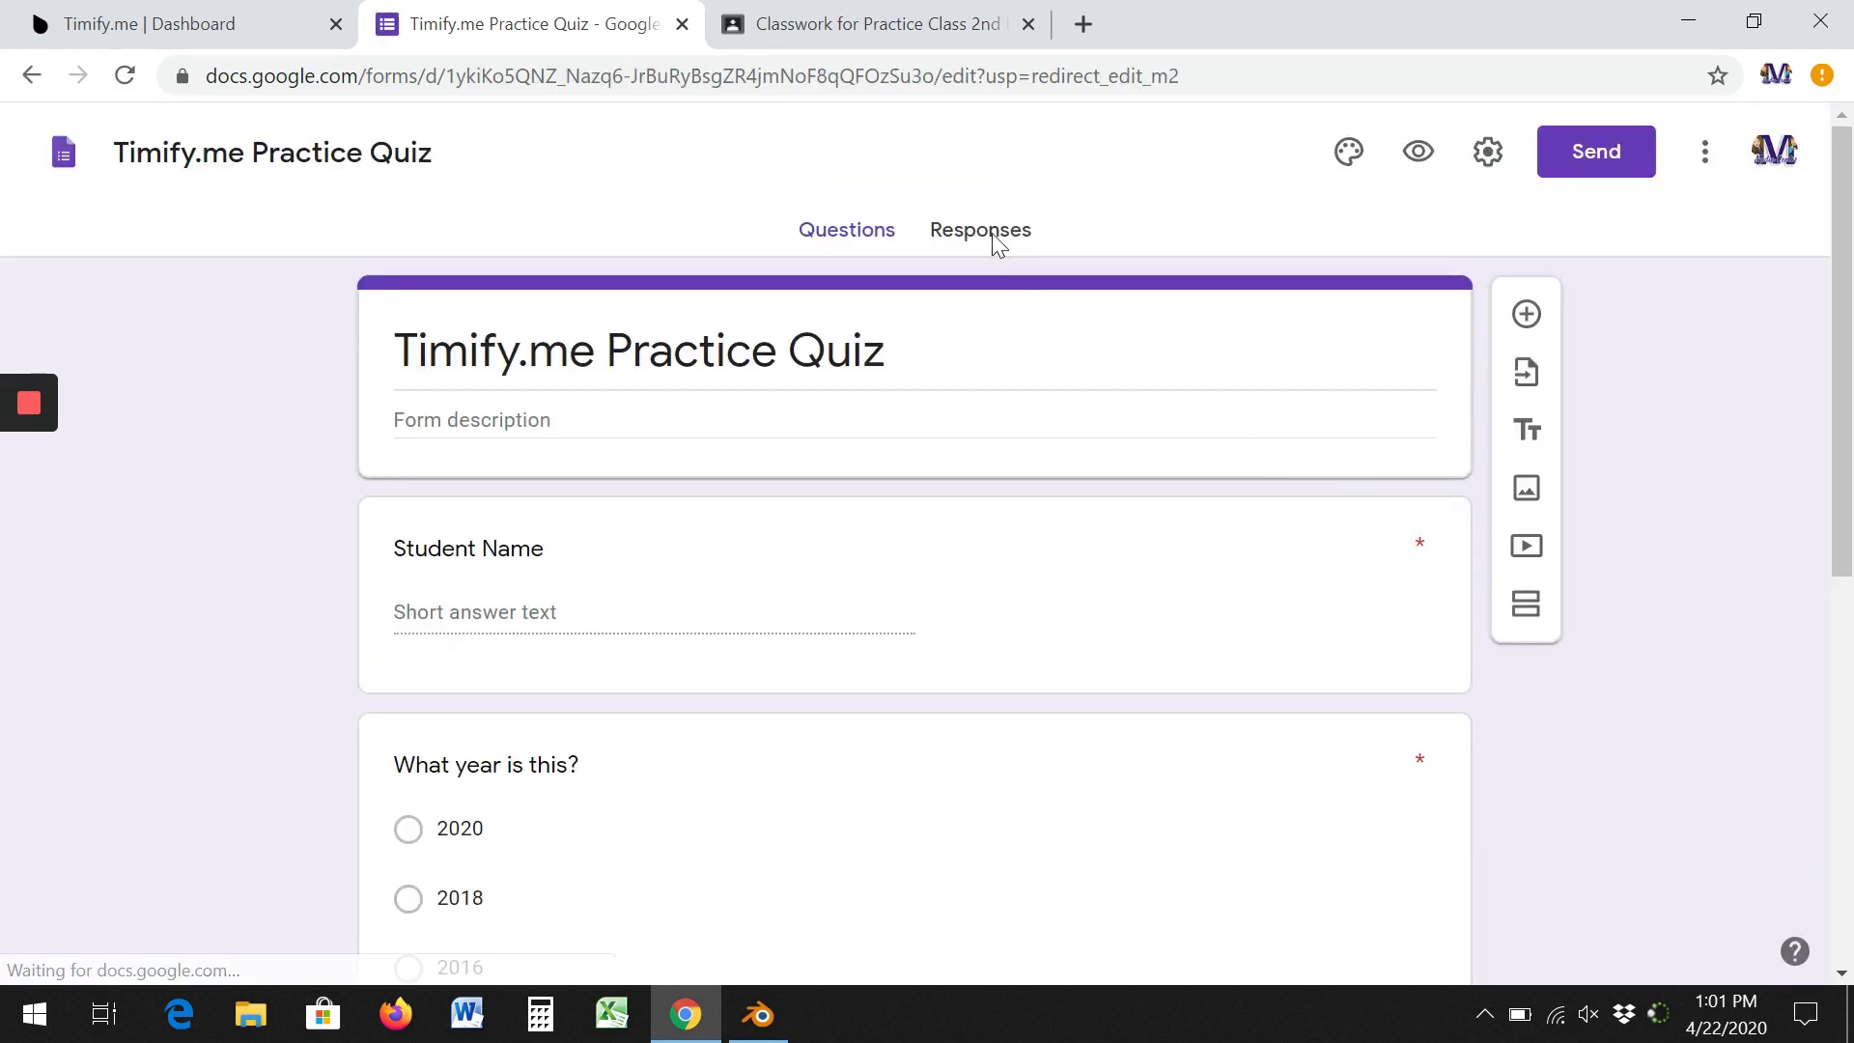
left_click(993, 242)
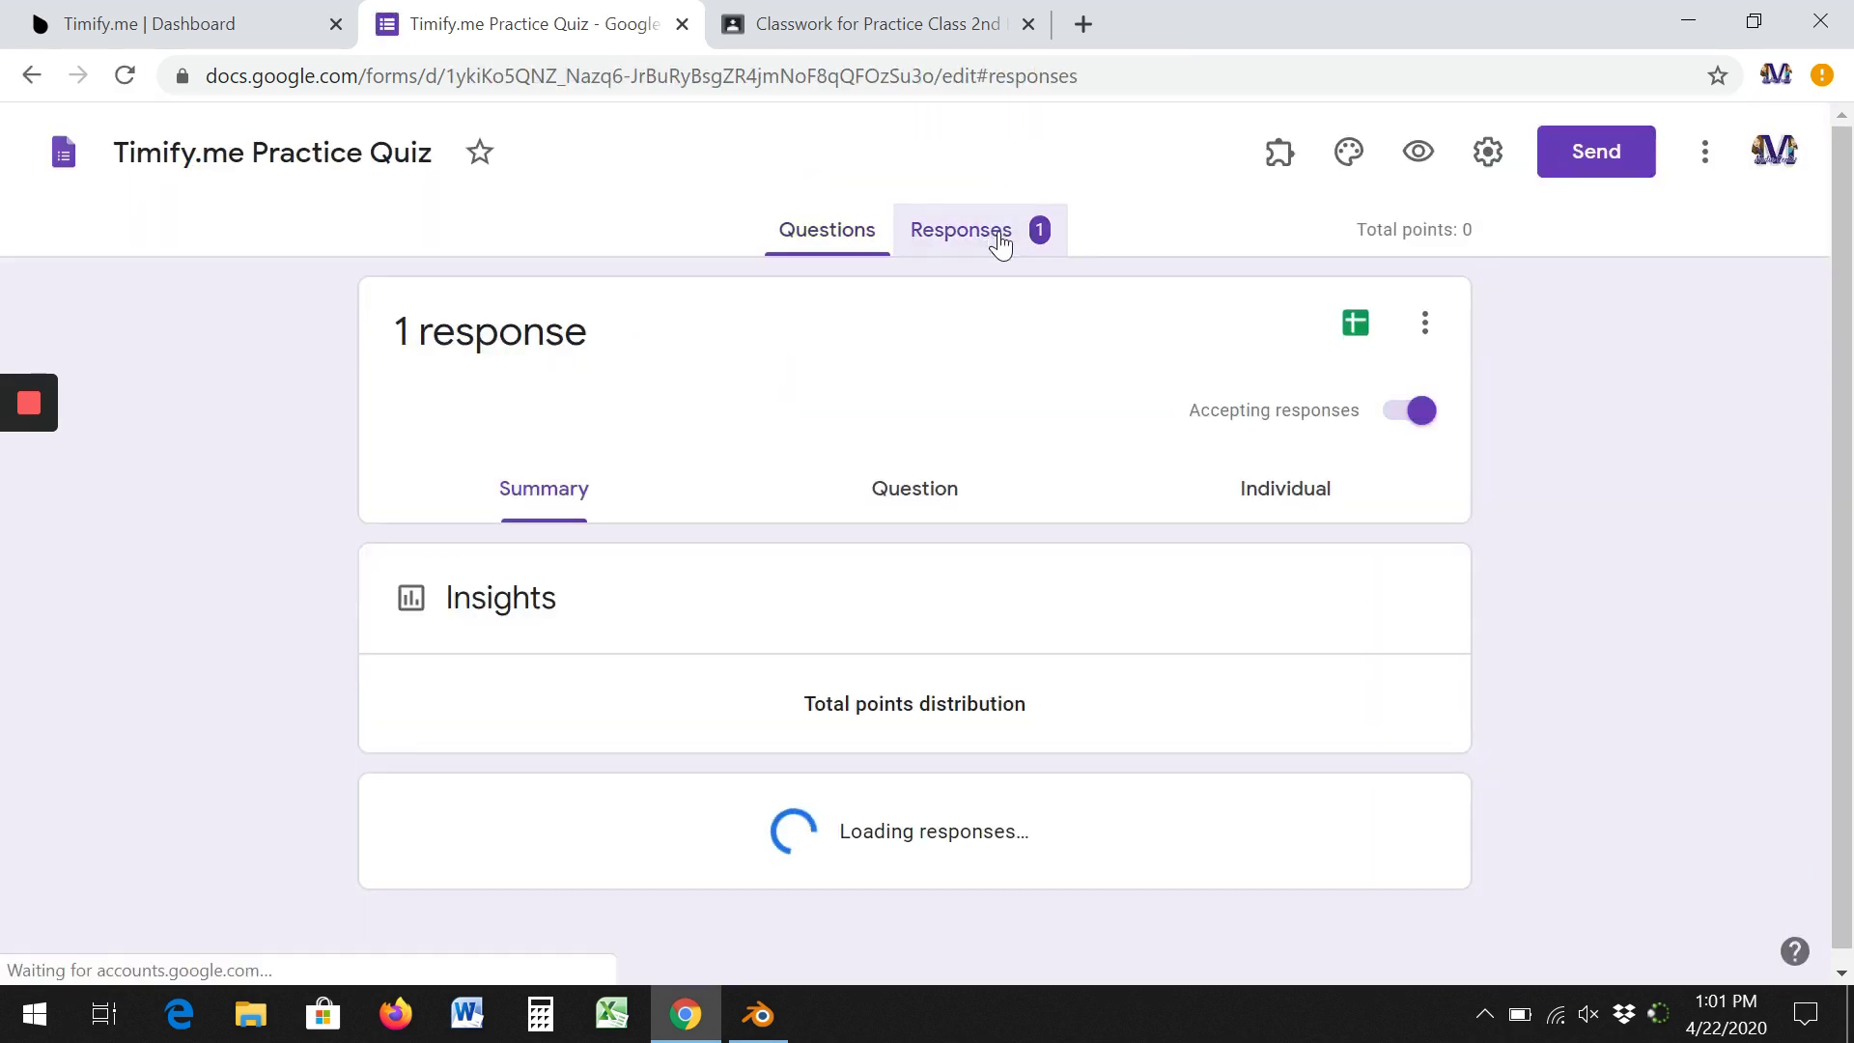
scroll(1680, 507, "down", 2)
scroll(1680, 507, "down", 10)
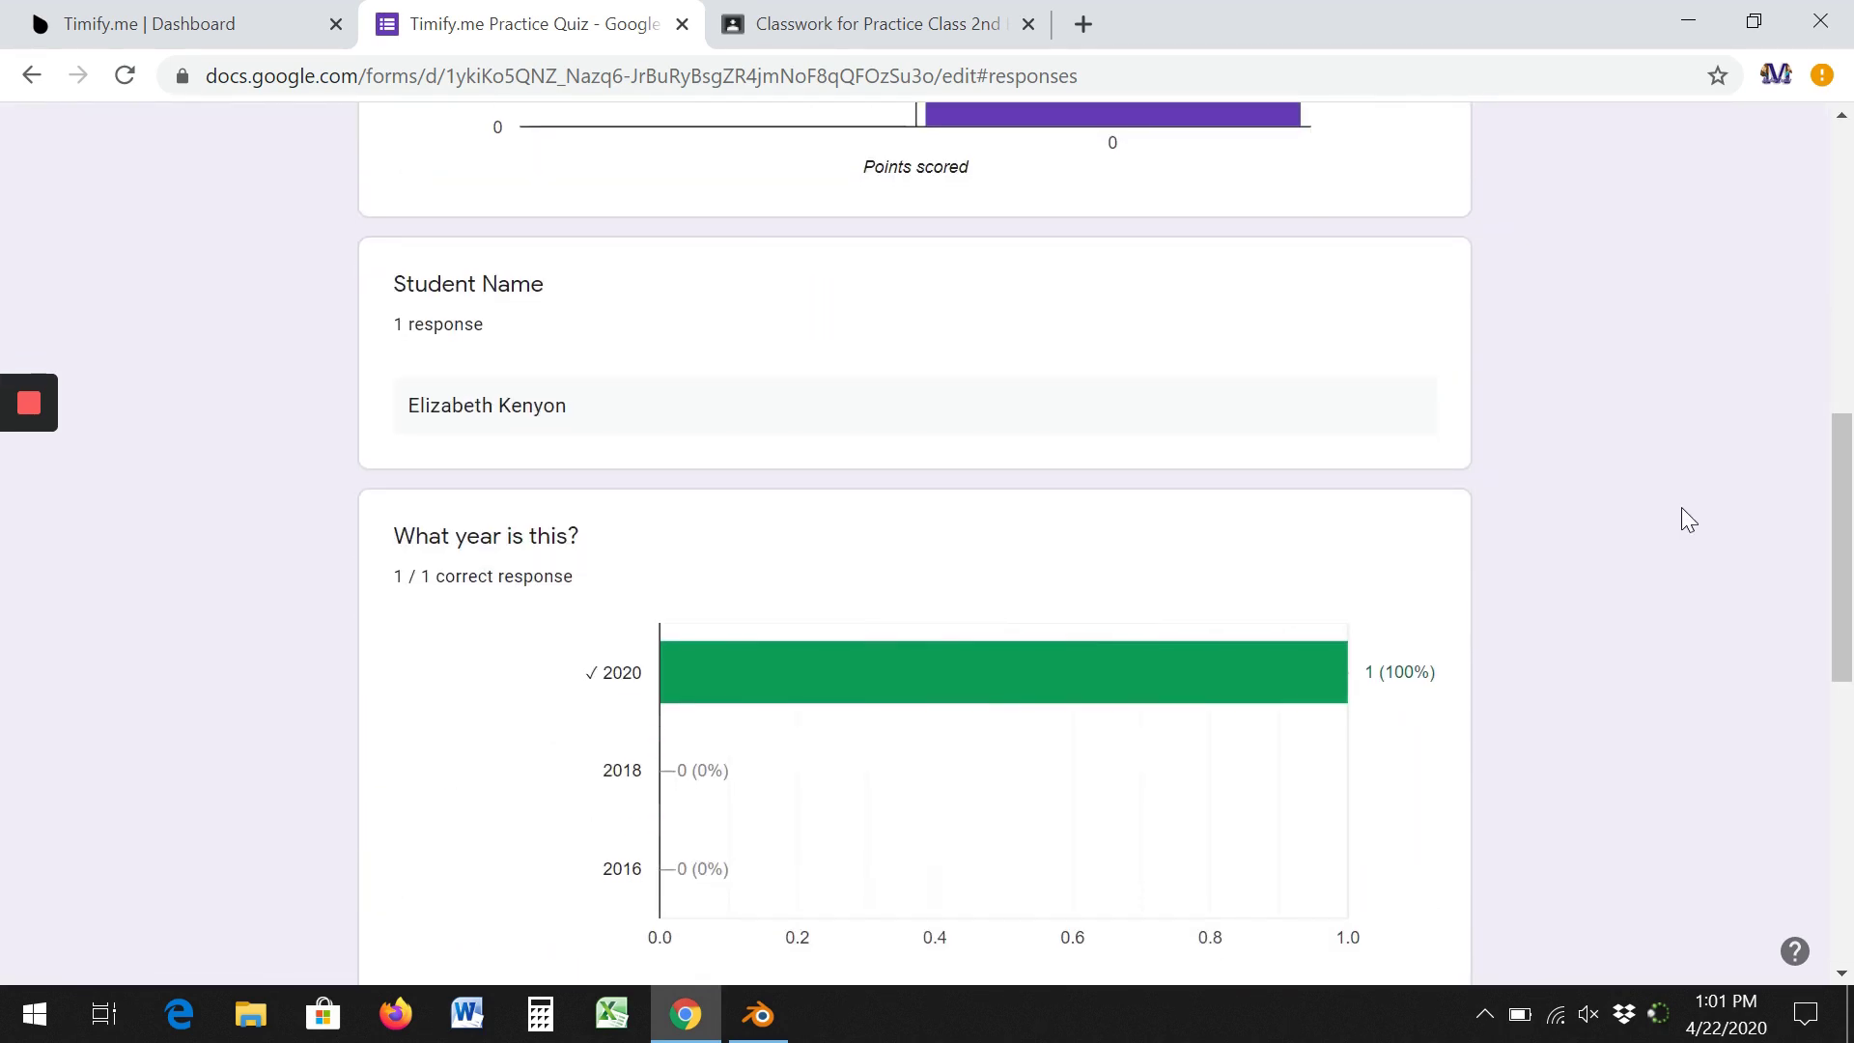
scroll(1682, 507, "up", 10)
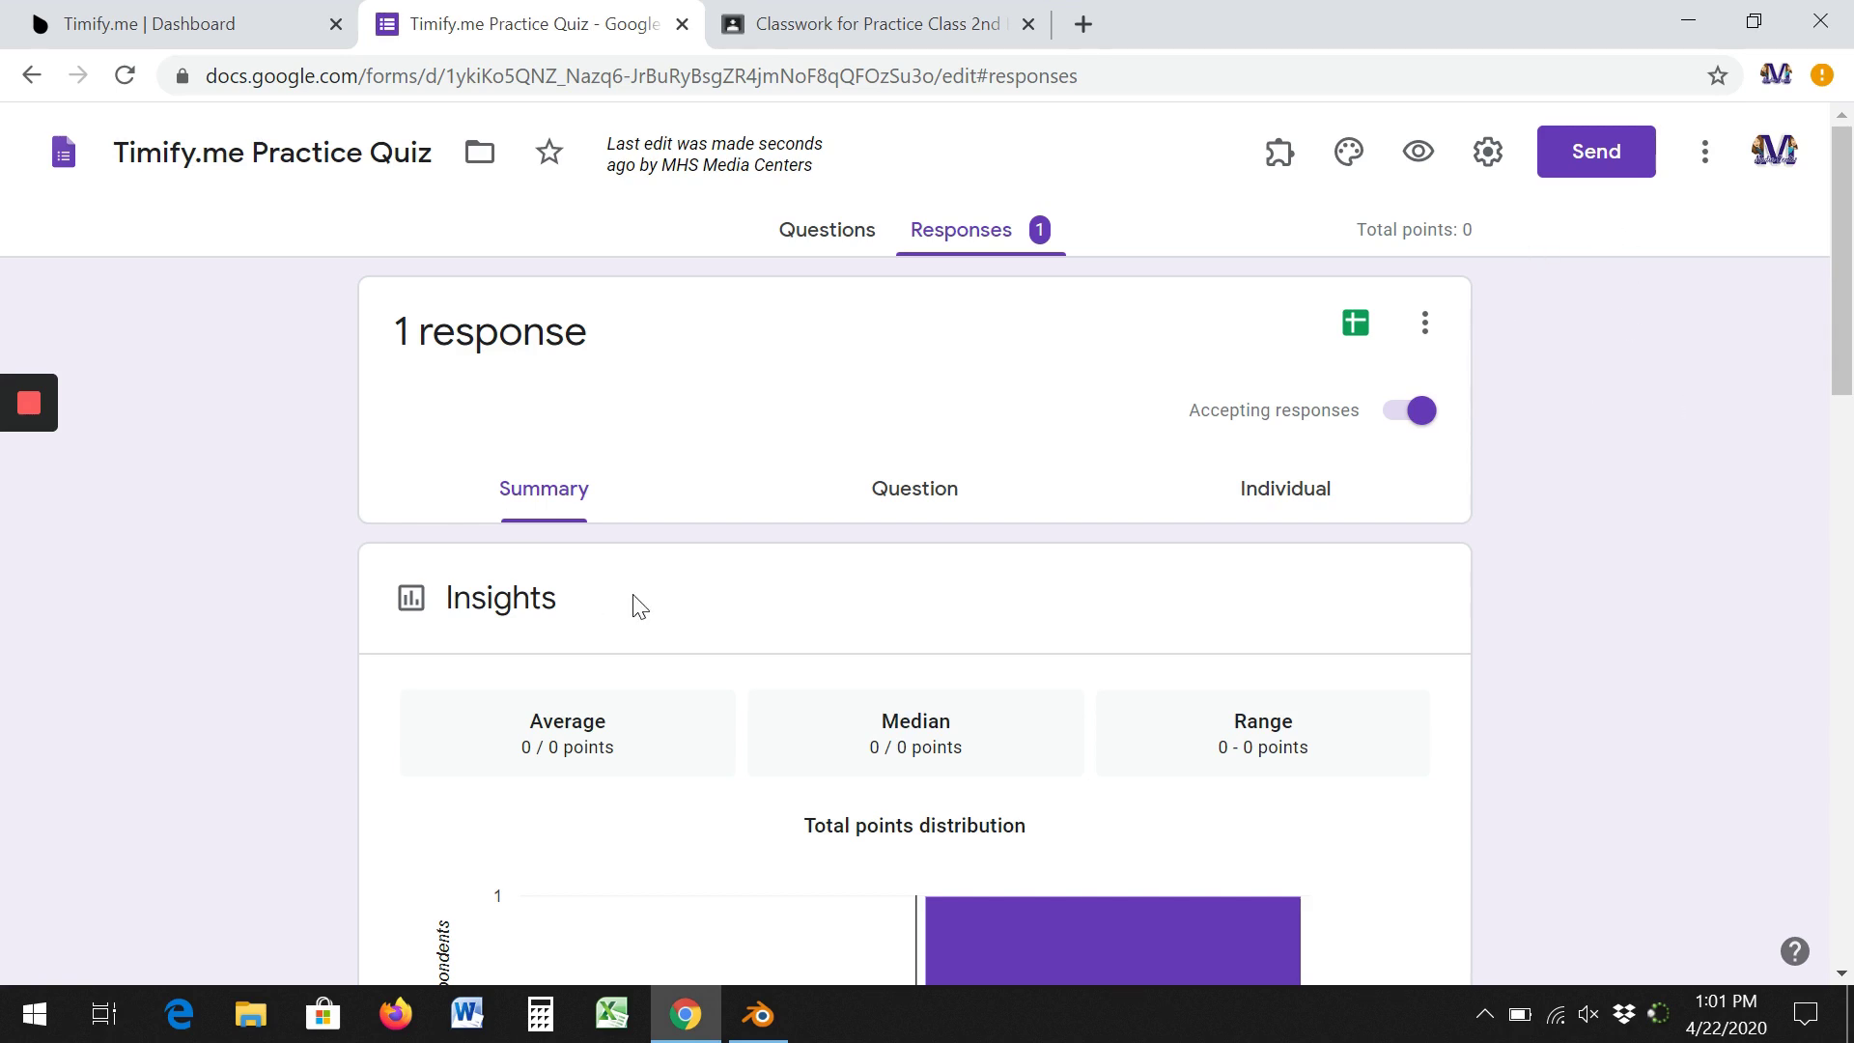
Link the responses to a new Timify.me Practice Quiz (Responses) spreadsheet, then return to Forms.
left_click(1354, 325)
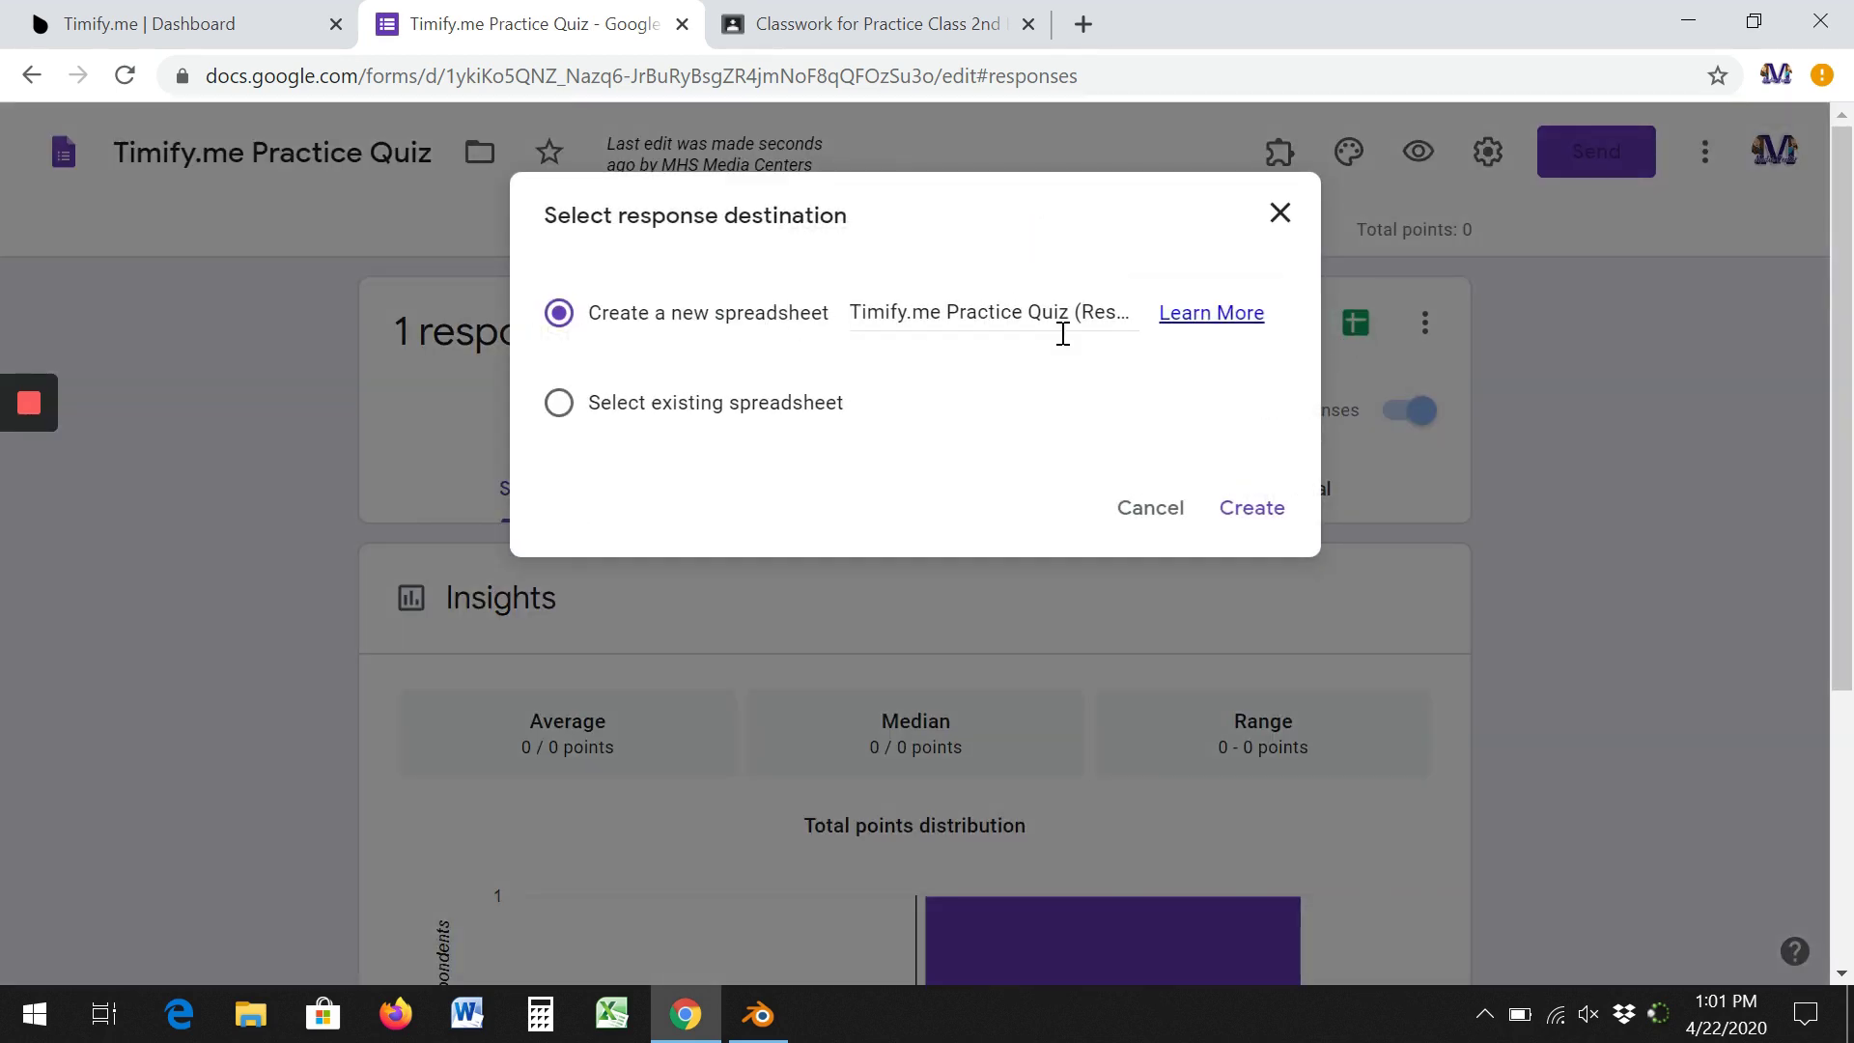
left_click(1260, 518)
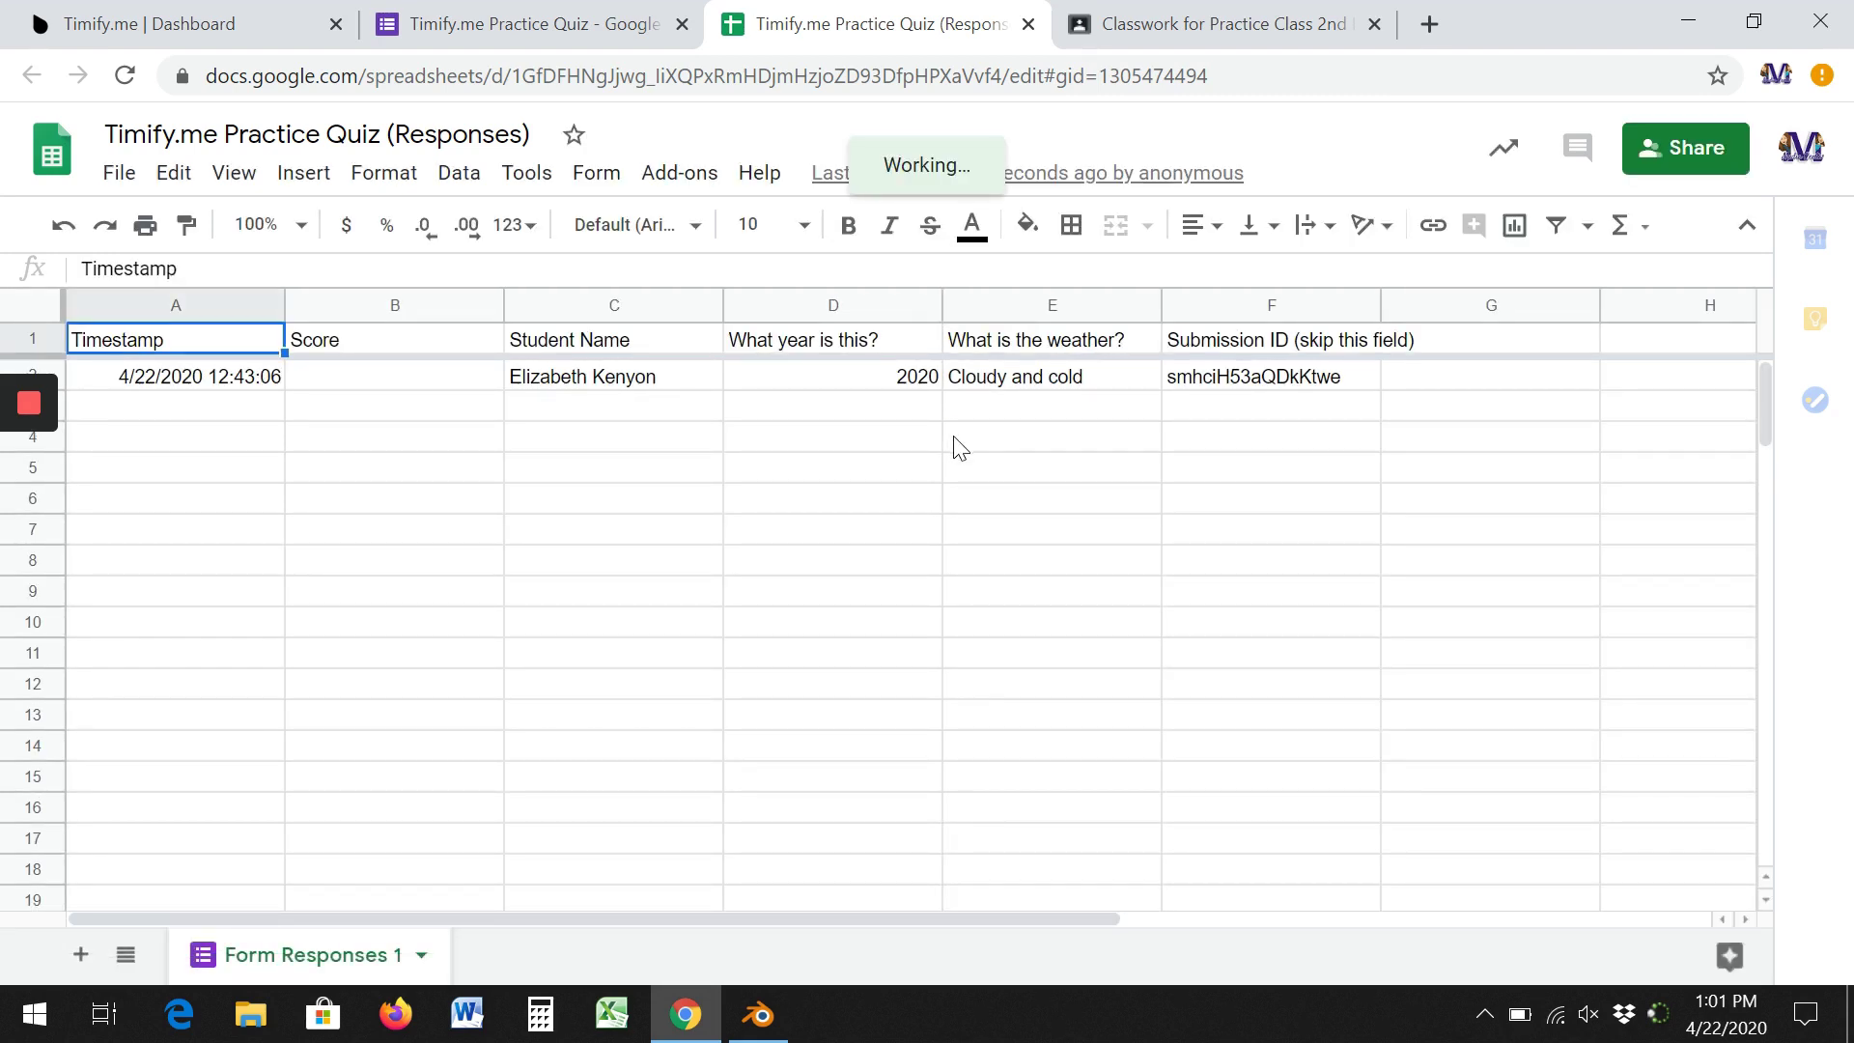
left_click(570, 25)
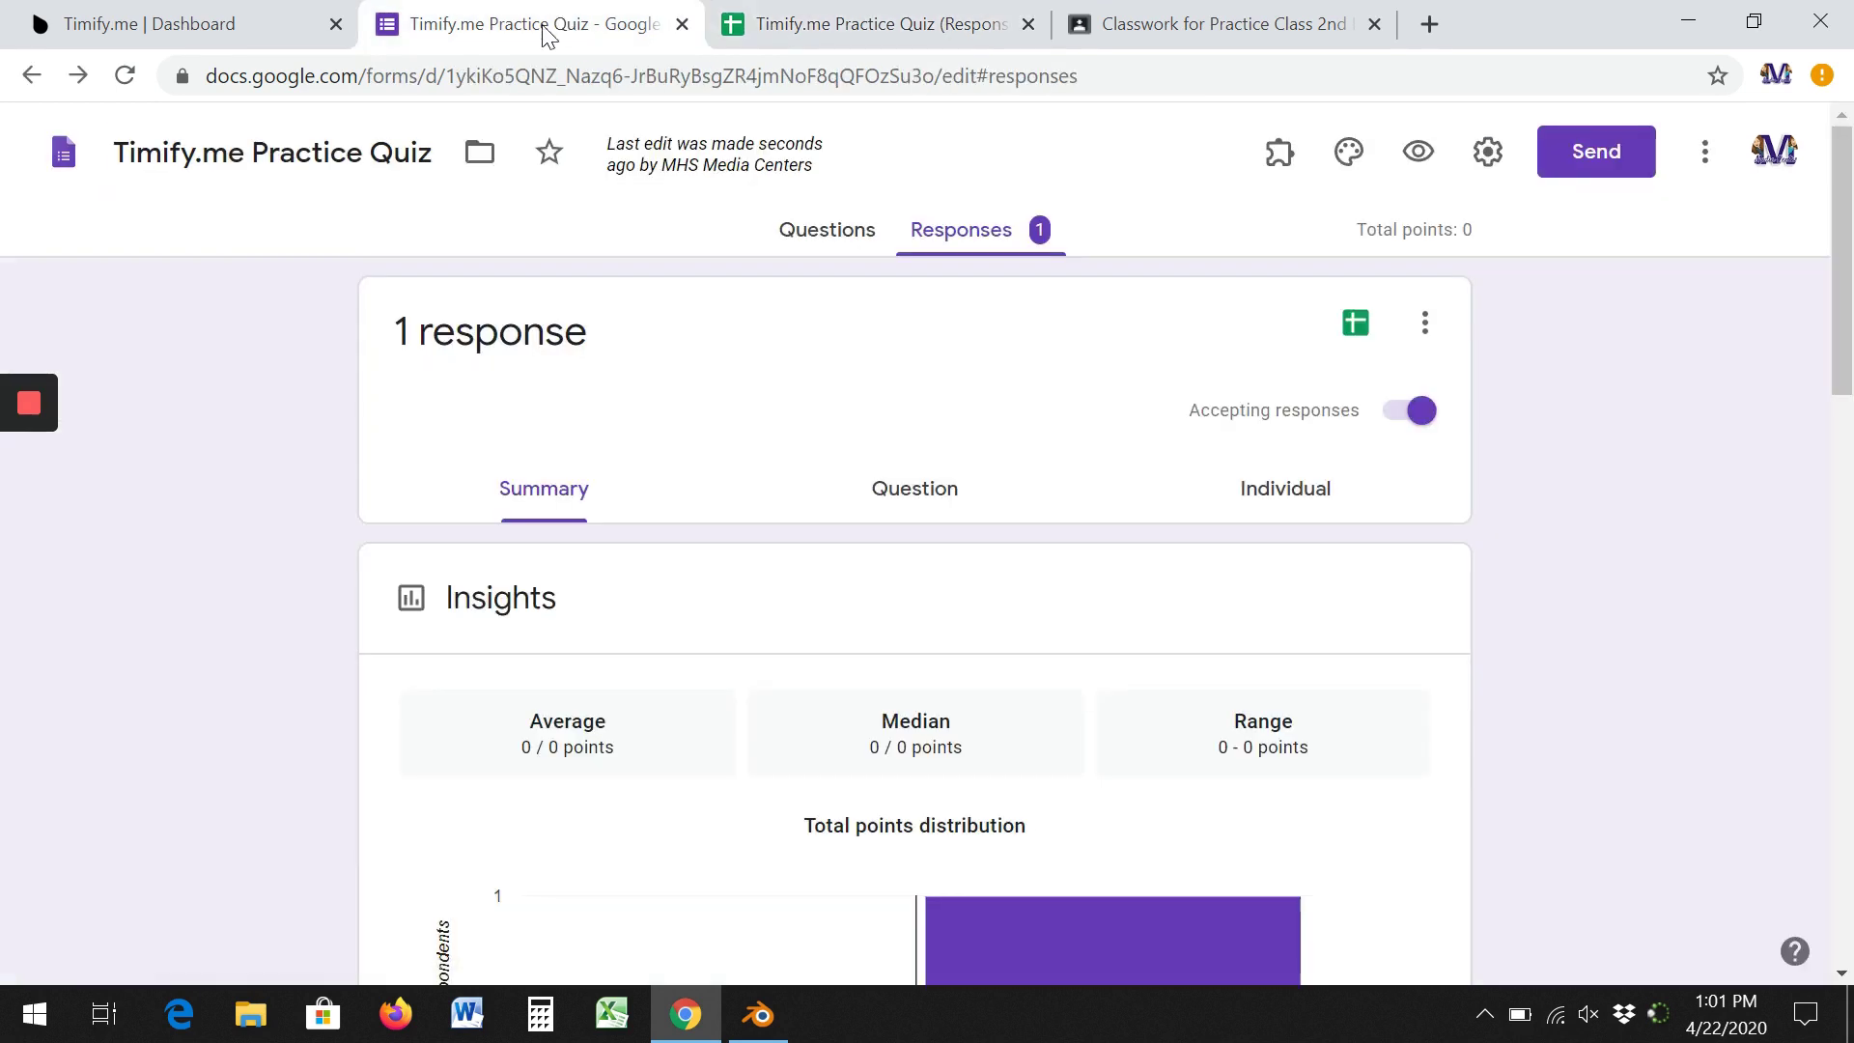
Switch back to the Timify.me dashboard showing the Practice Quiz's two timed attempts.
left_click(198, 23)
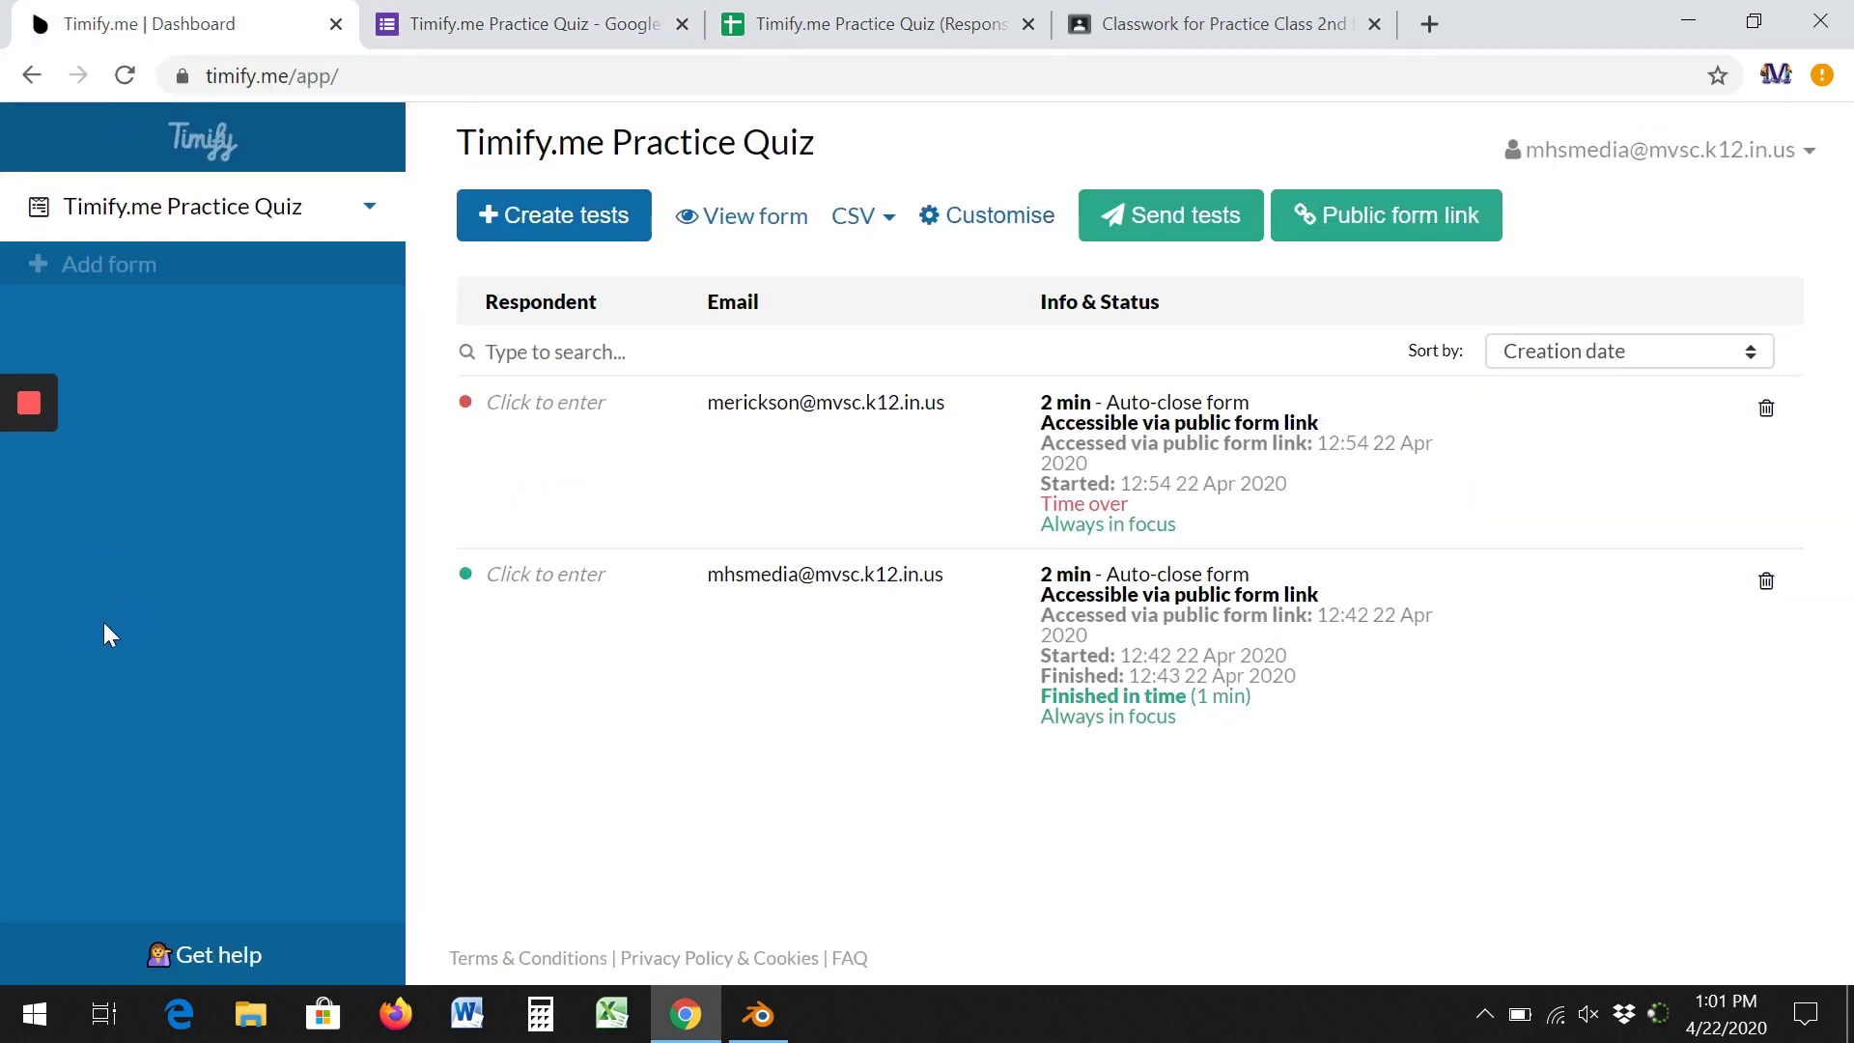
mouse_move(58, 497)
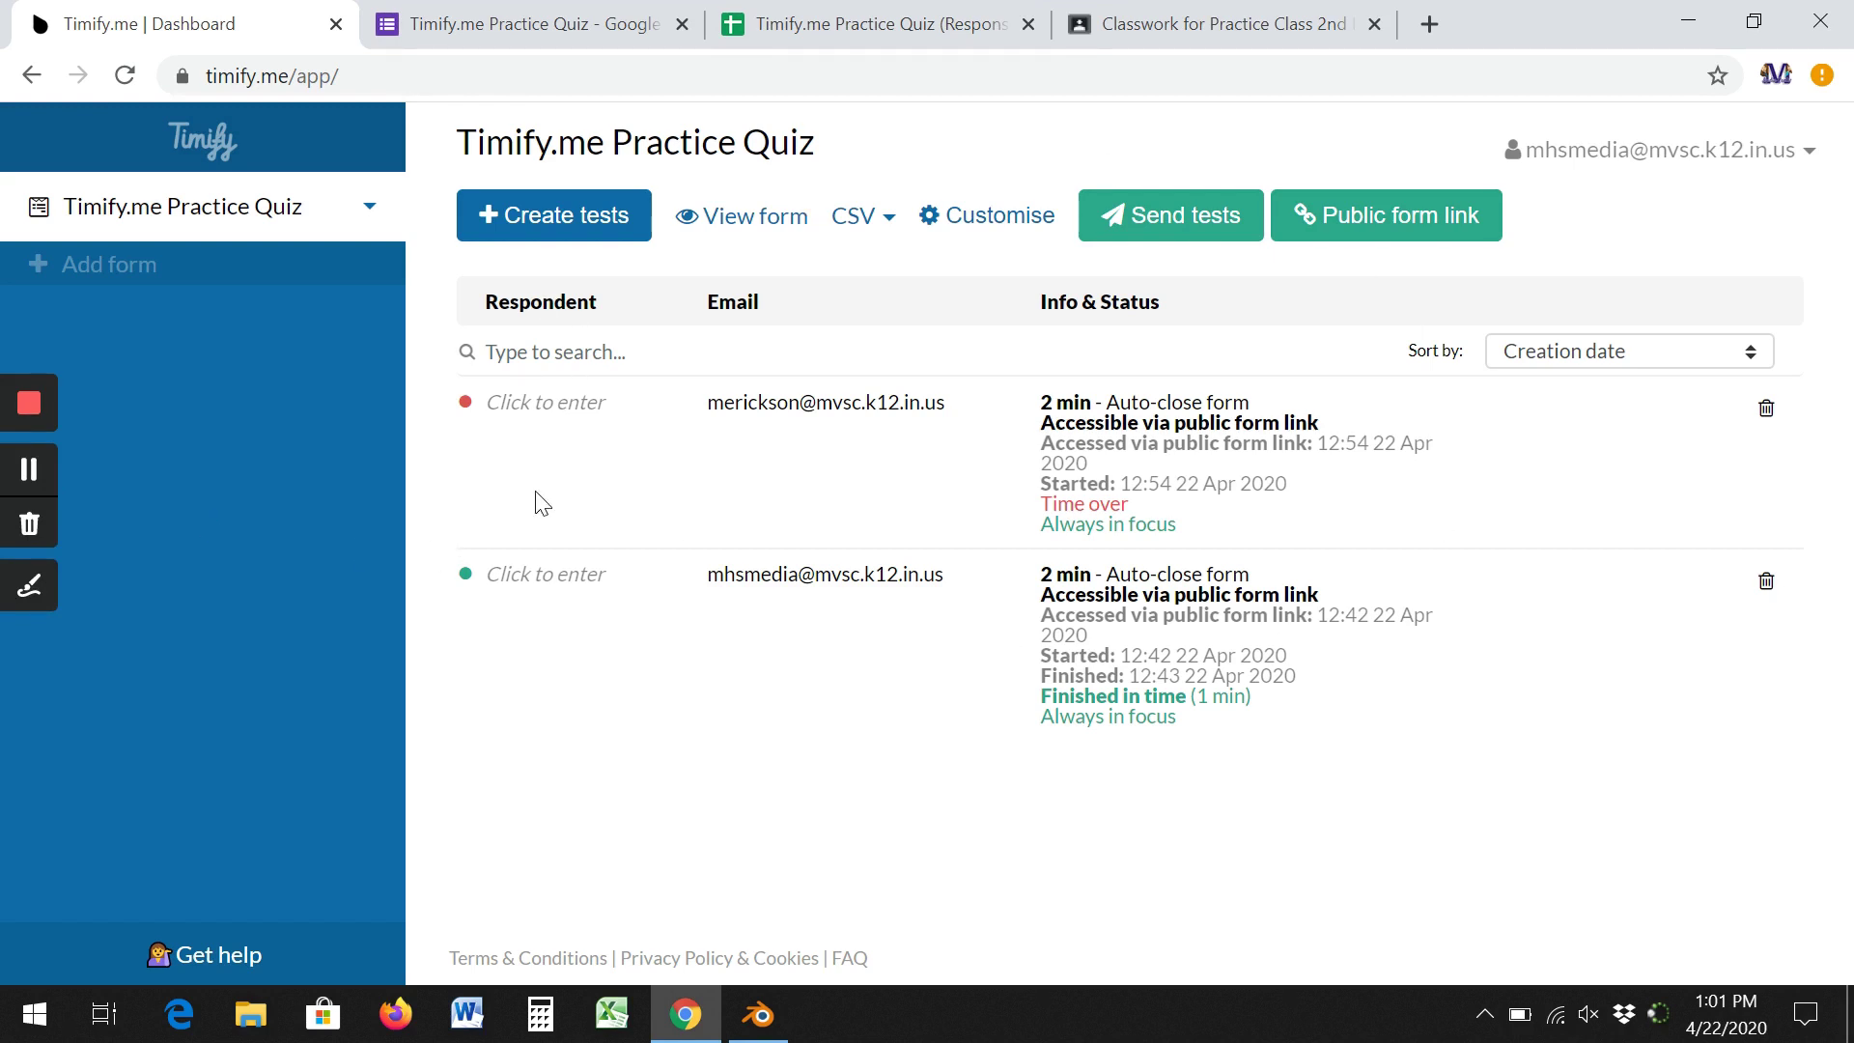